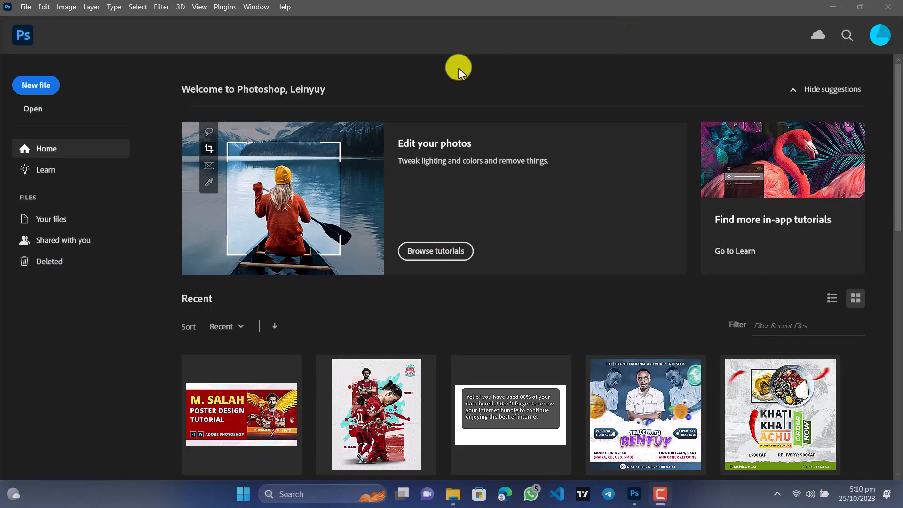
Step: Create a new portrait document of 1080 x 1350 px at 300 ppi with a white background
click(459, 69)
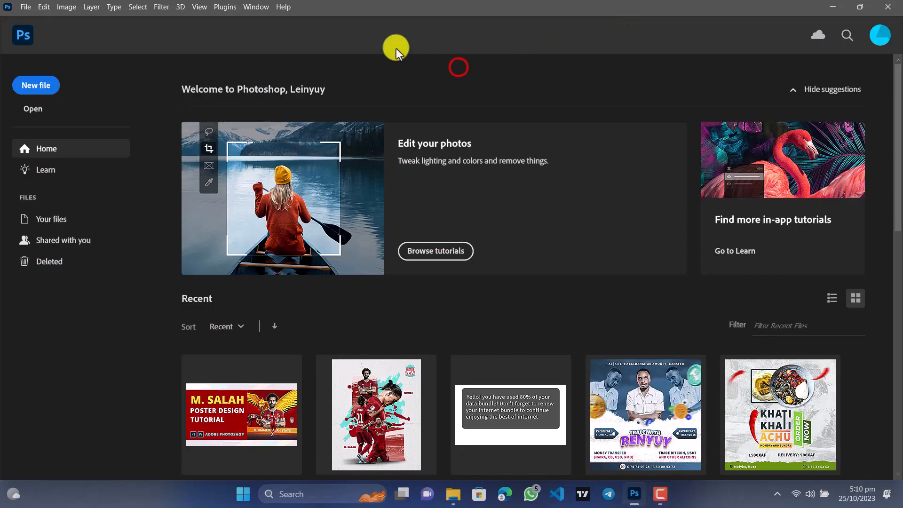
click(41, 87)
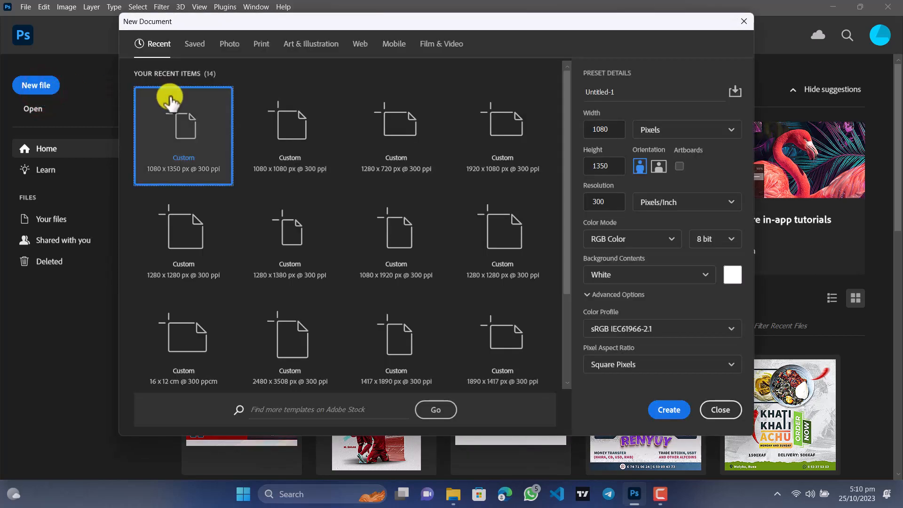
click(299, 143)
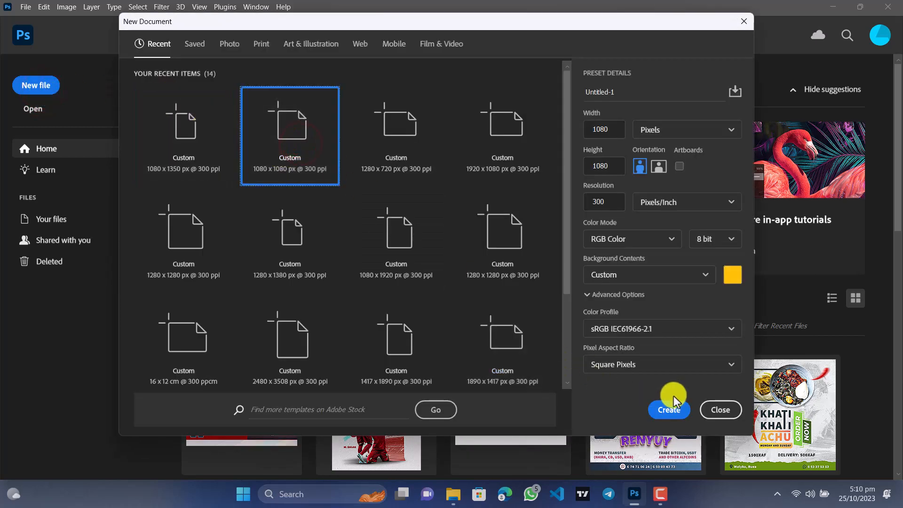
click(171, 114)
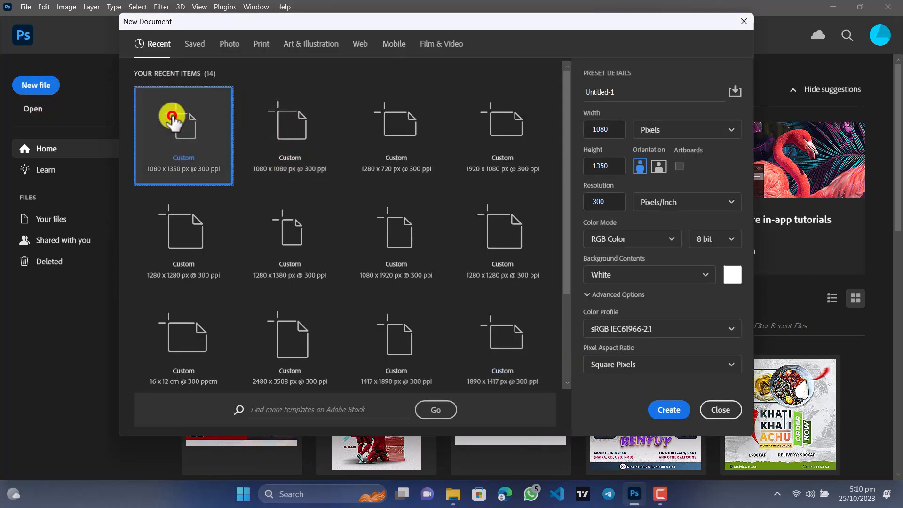
click(669, 410)
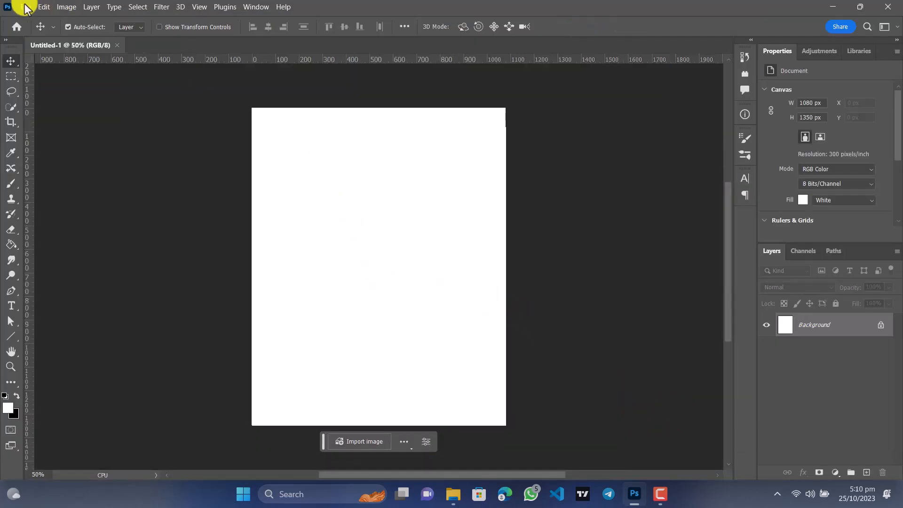
Step: Place the face drawing "WhatsApp Image 2023-10-25 at 17.07.25_1eaa7821" as an embedded image and scale it to 13.50% to fill the canvas
click(26, 7)
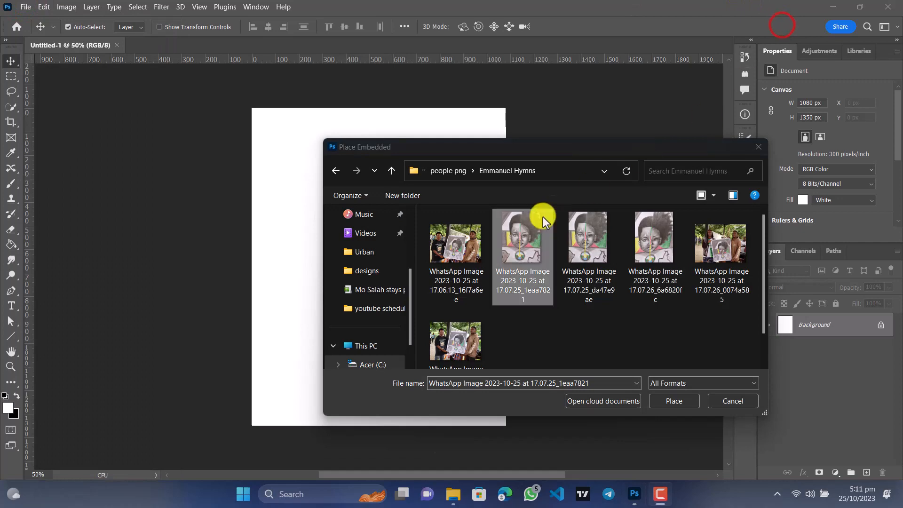
click(677, 400)
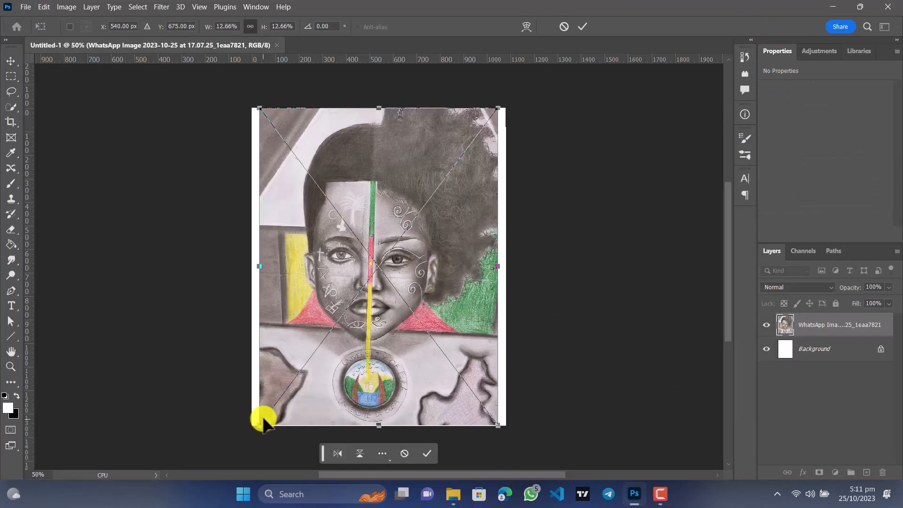
drag(259, 424, 252, 439)
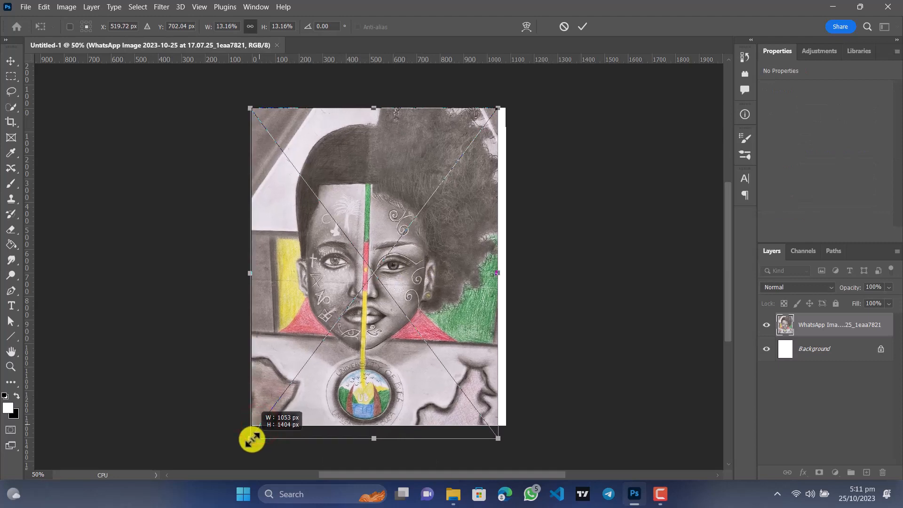
mouse_move(308, 341)
mouse_down()
mouse_move(324, 348)
mouse_move(315, 348)
mouse_up()
drag(258, 273, 253, 271)
drag(371, 245, 374, 250)
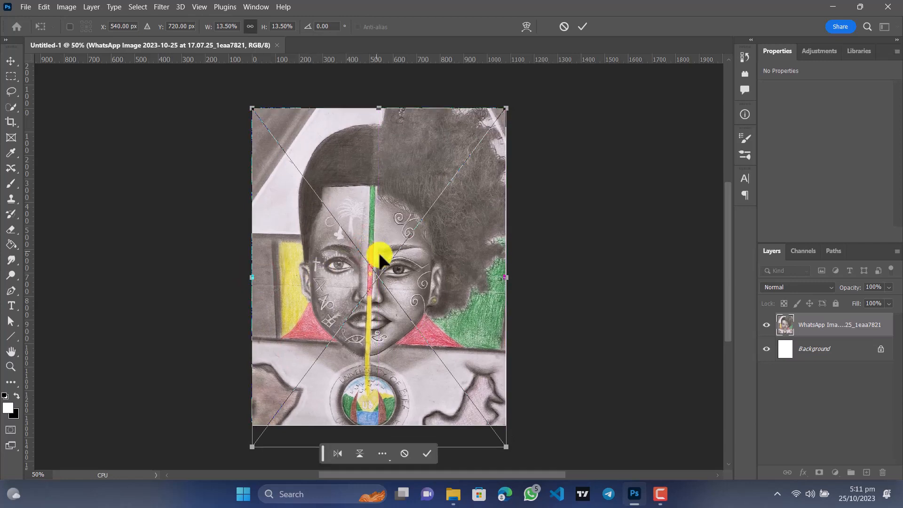
click(429, 453)
drag(428, 282, 424, 281)
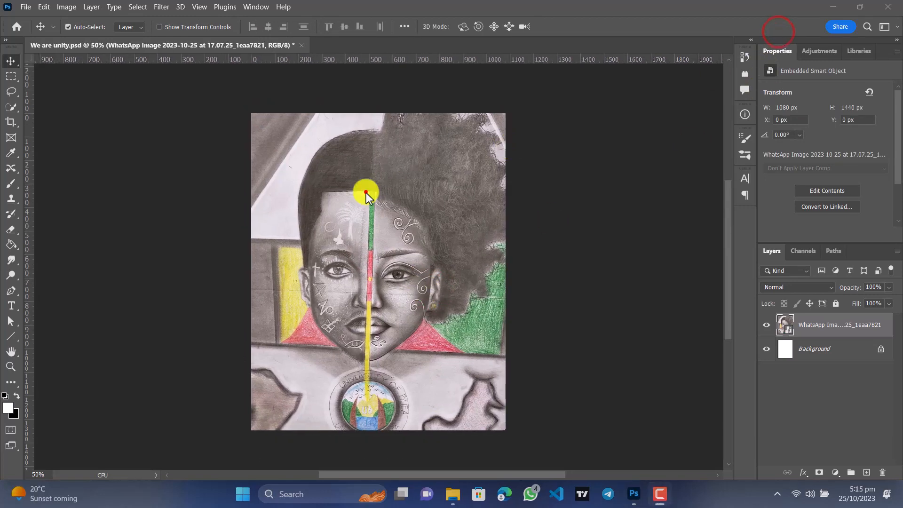
click(25, 6)
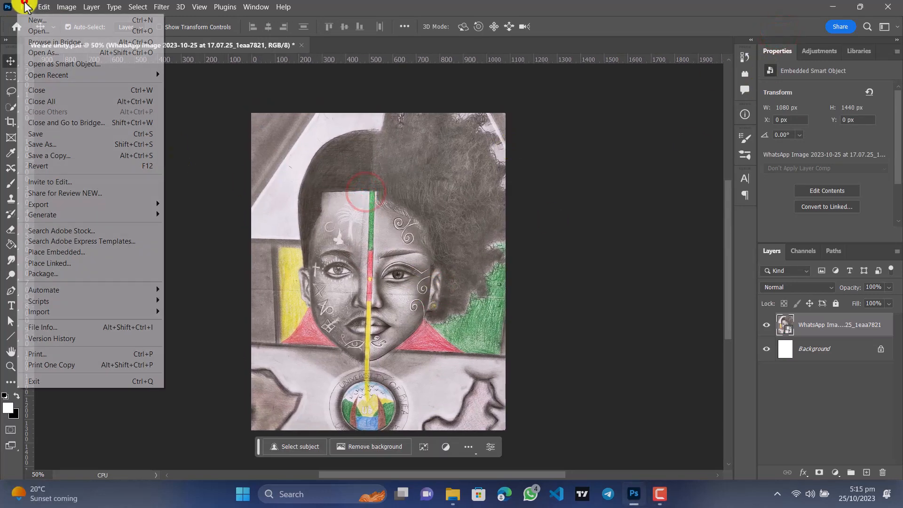
click(72, 251)
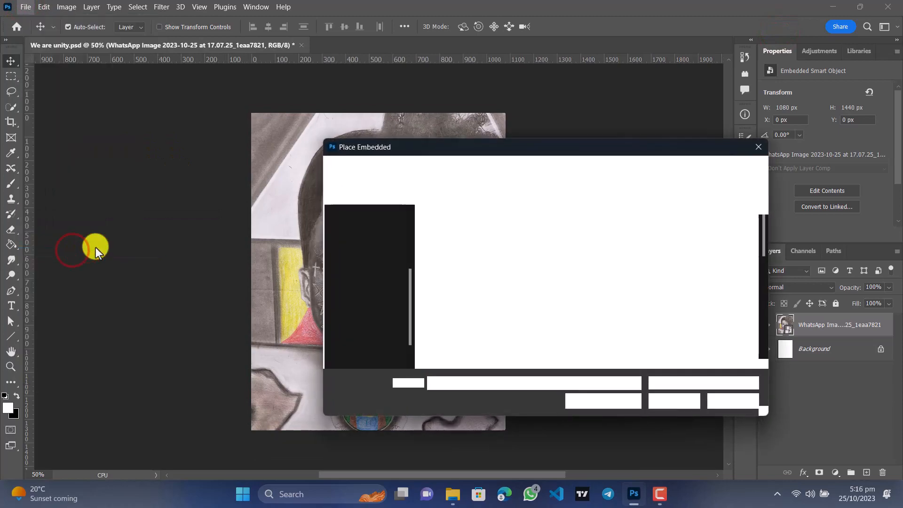
click(636, 258)
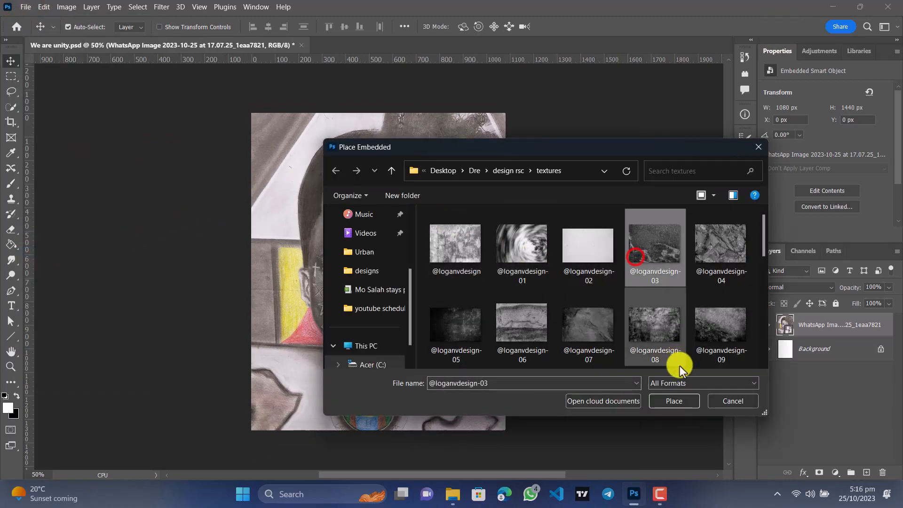
click(682, 400)
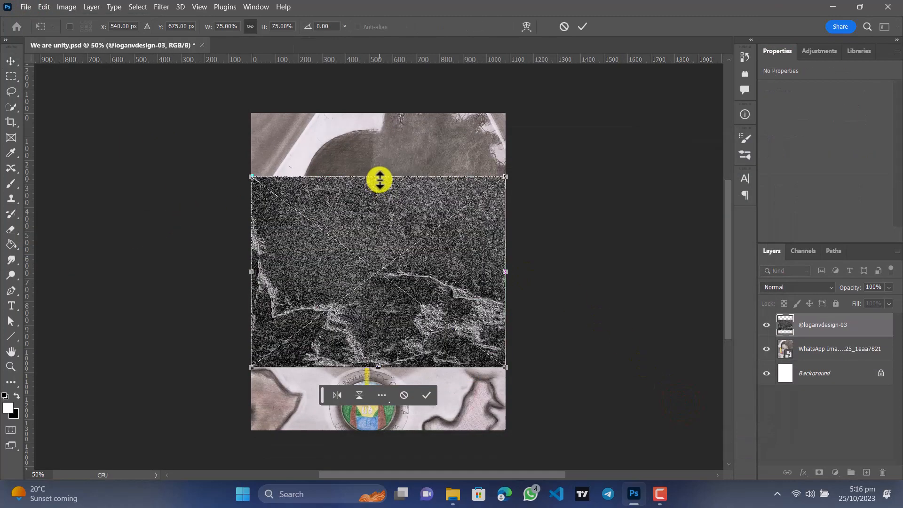
drag(385, 240, 385, 179)
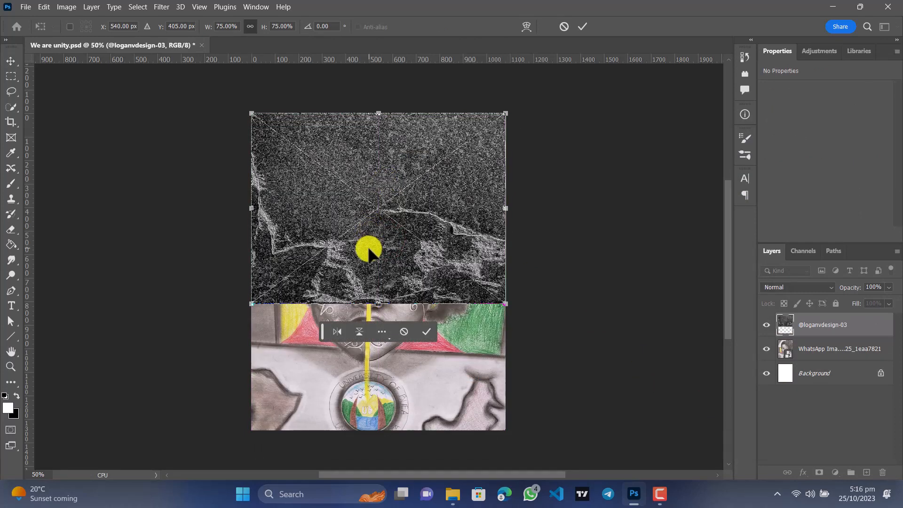
drag(378, 302, 383, 428)
click(425, 452)
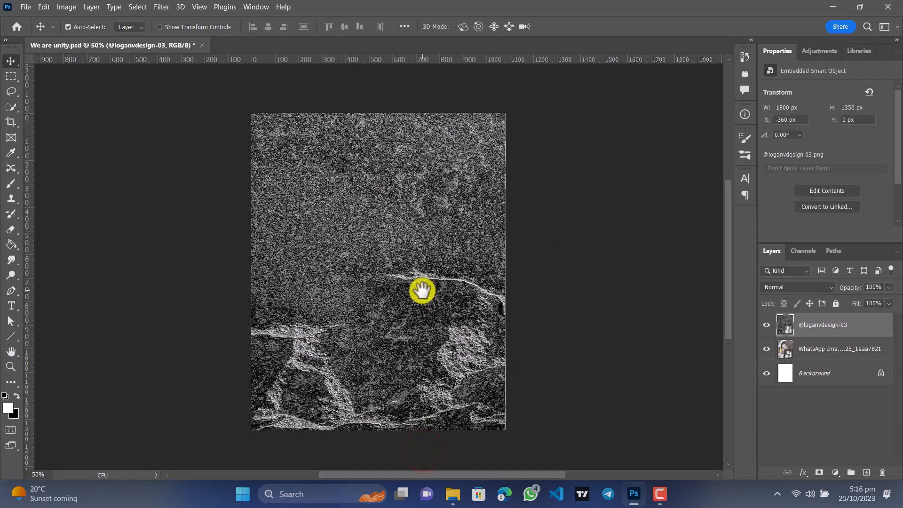
drag(422, 291, 407, 284)
click(888, 287)
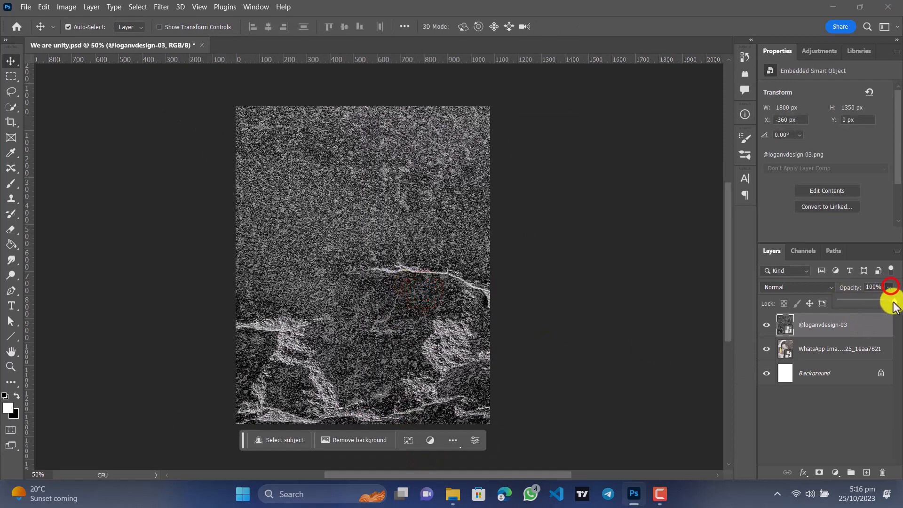
drag(883, 300, 830, 290)
click(829, 290)
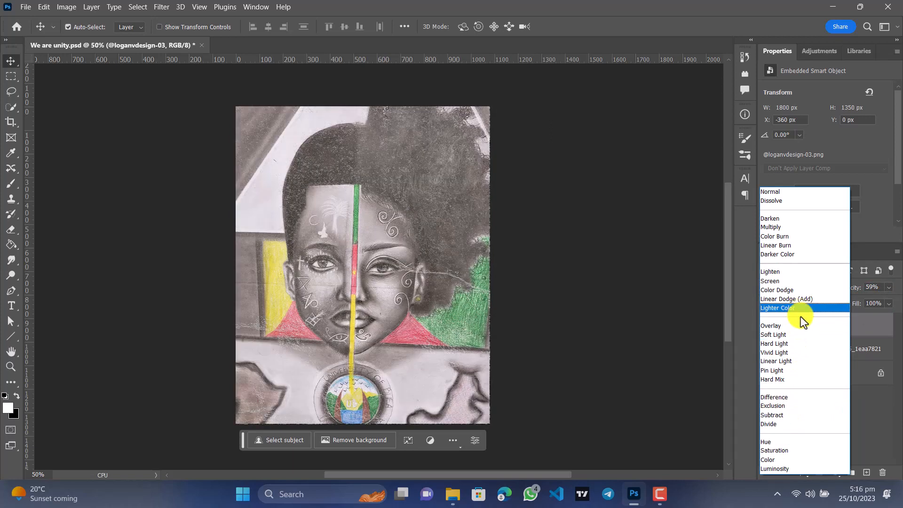
click(799, 325)
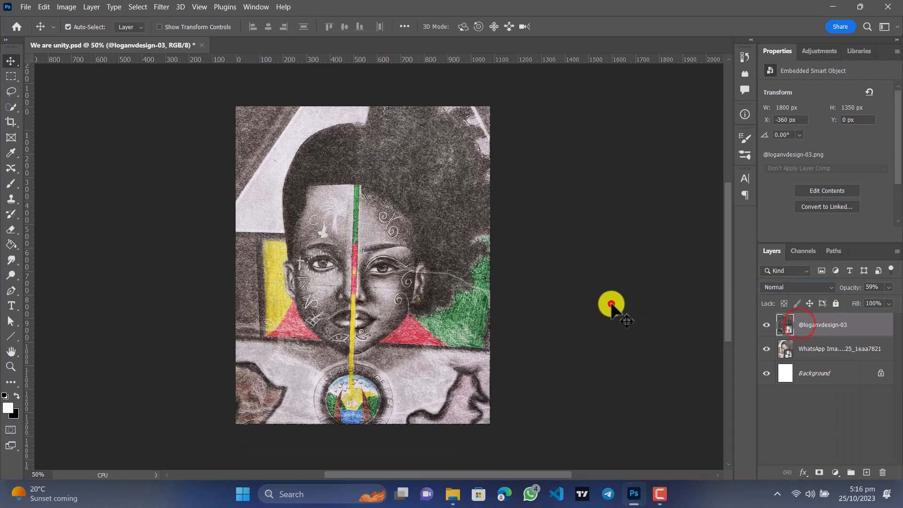
click(609, 302)
drag(388, 262, 407, 270)
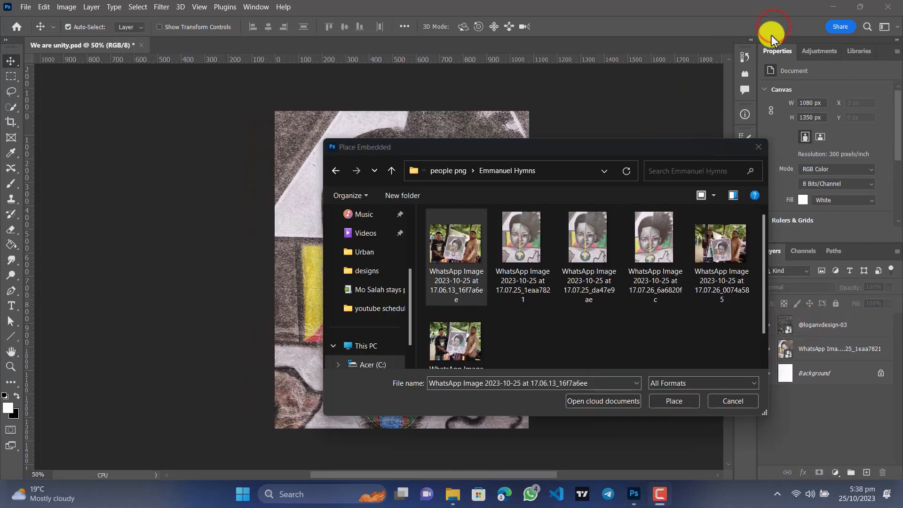
Step: Embed the photo "WhatsApp Image 2023-10-25 at 17.06.13_16f7a6ee" of the two men and move it down to the canvas's bottom edge
click(689, 404)
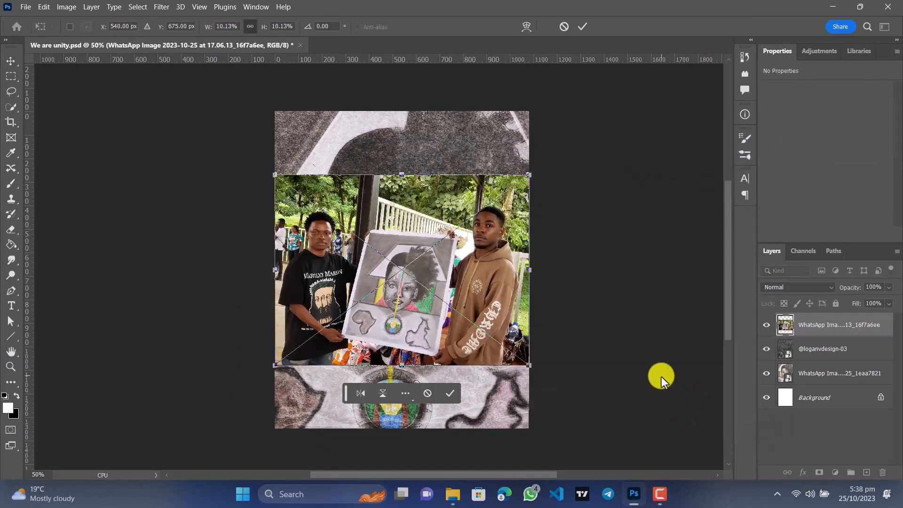
drag(425, 277, 424, 343)
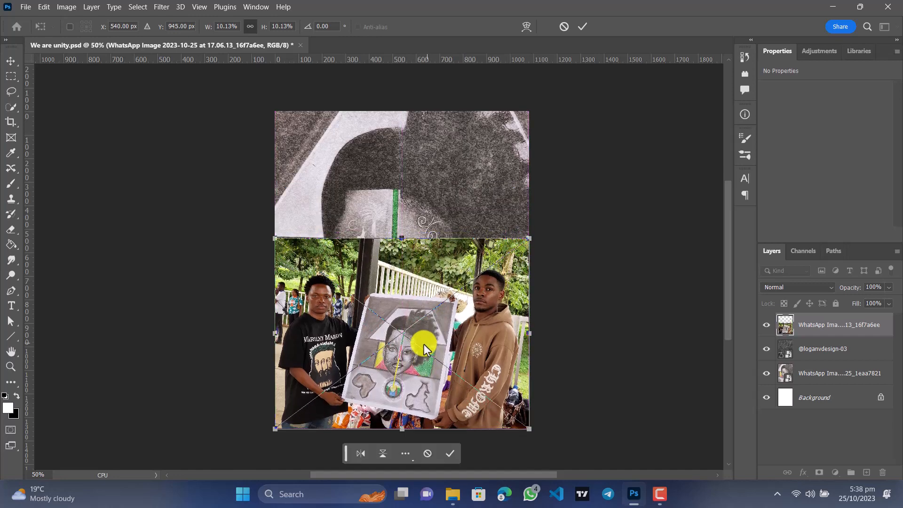
click(447, 452)
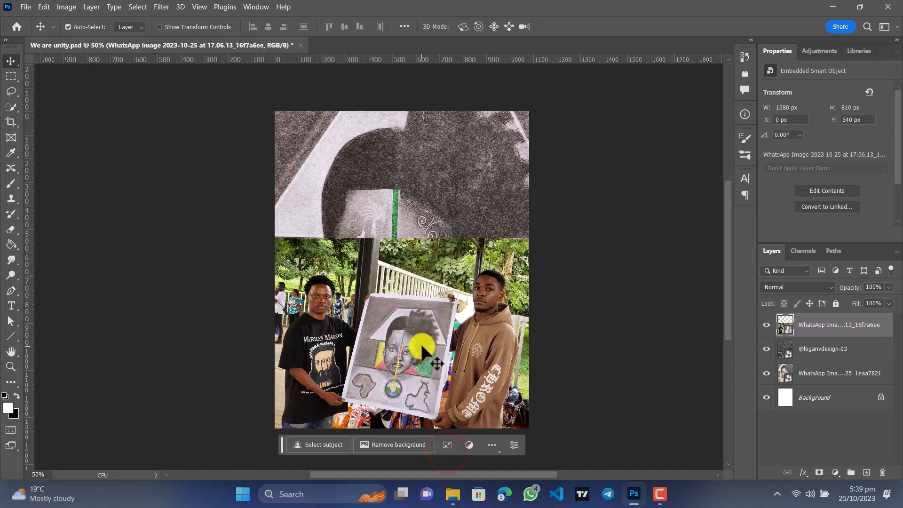
Step: Apply a Camera Raw Filter to the photo of the two men with exposure +0.35, texture +76 and slightly raised clarity
scroll(383, 322, up, 3)
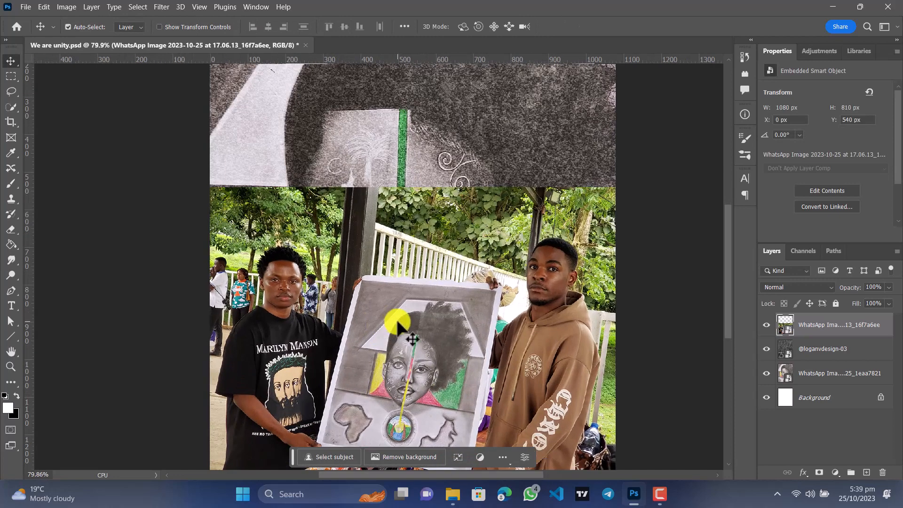
click(162, 6)
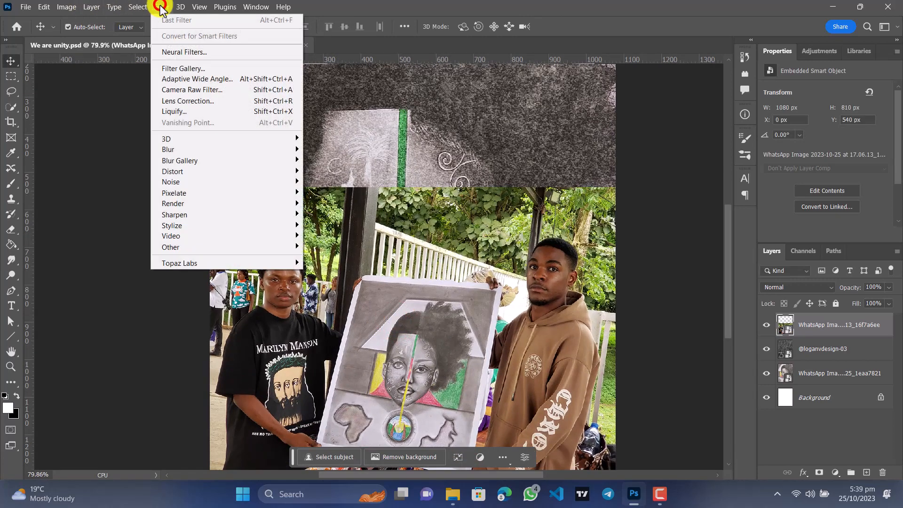
mouse_move(162, 8)
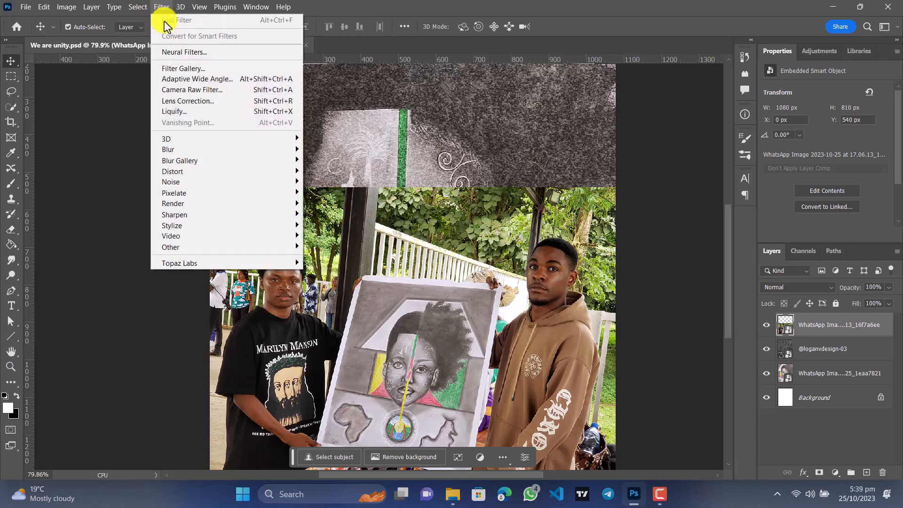
click(186, 91)
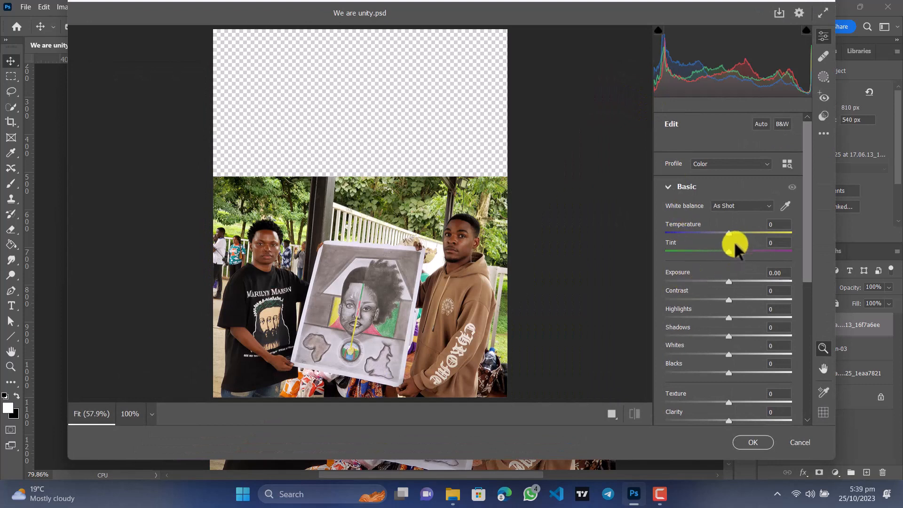
drag(728, 285, 733, 288)
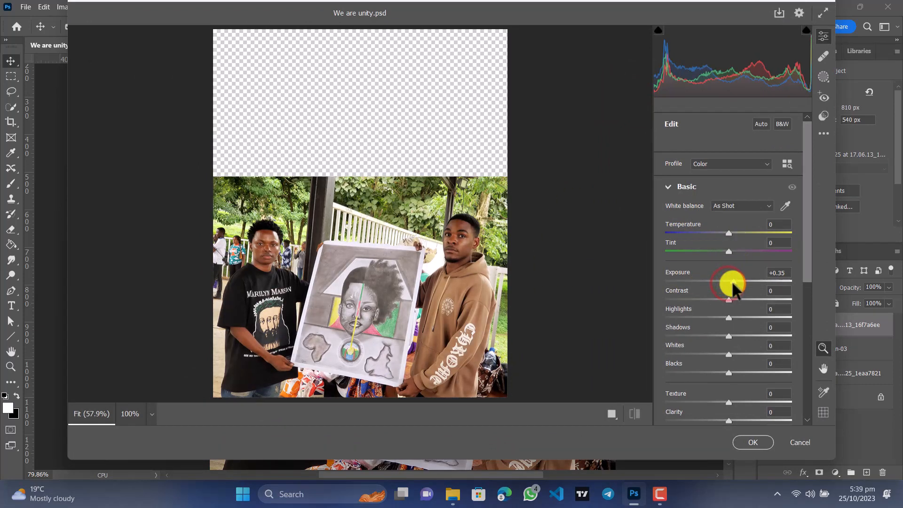
scroll(722, 319, down, 3)
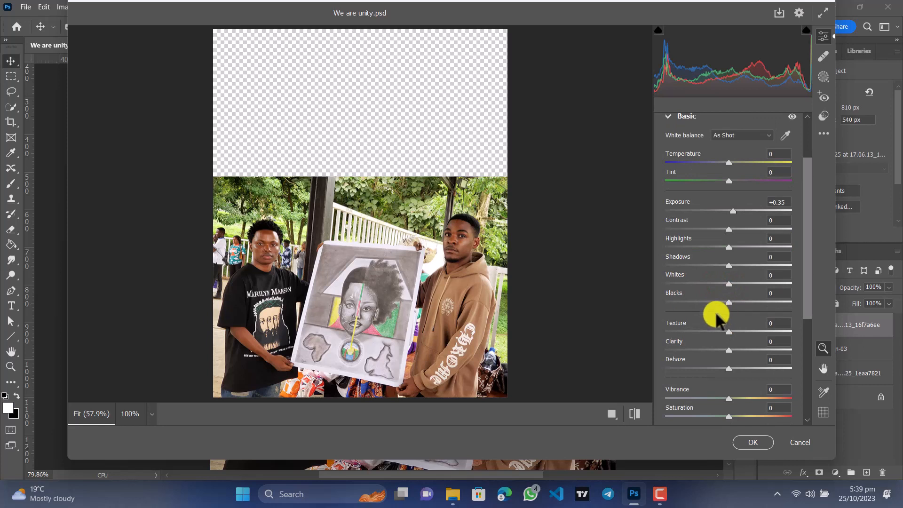
drag(729, 332, 757, 332)
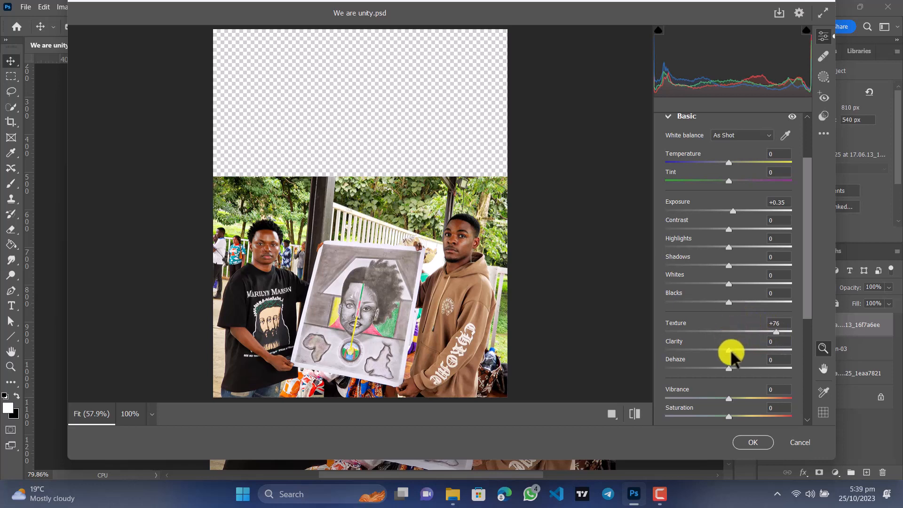
drag(733, 353, 737, 352)
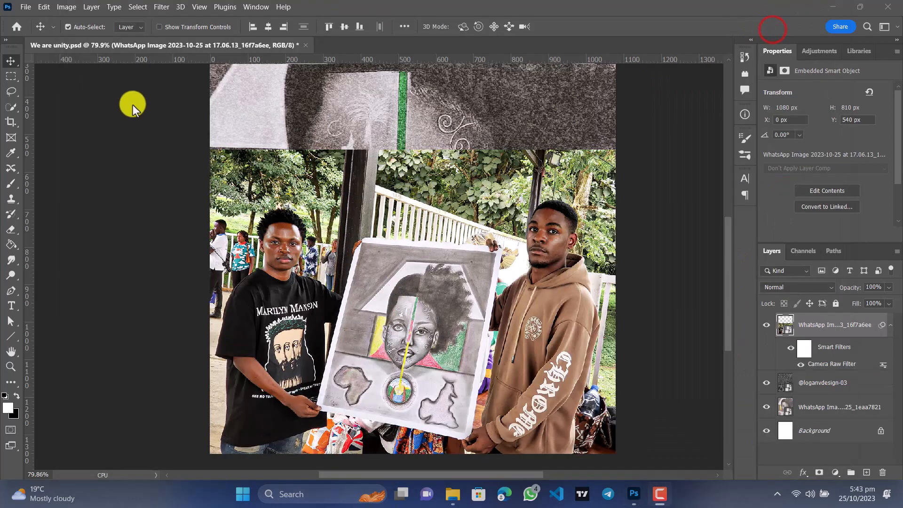
Step: Select the two men and their artwork in the photo, subtracting the background gap between the black T-shirt and the drawing sheet
click(10, 104)
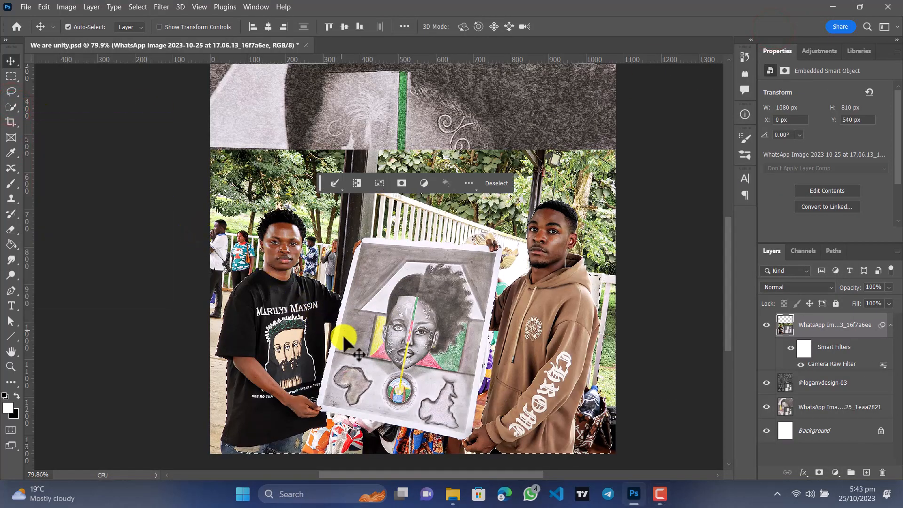
scroll(365, 342, up, 5)
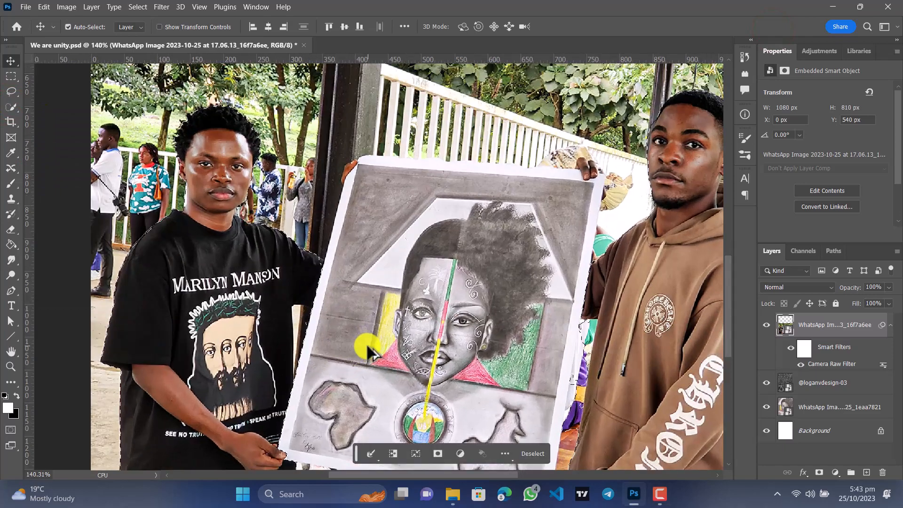
scroll(366, 343, up, 3)
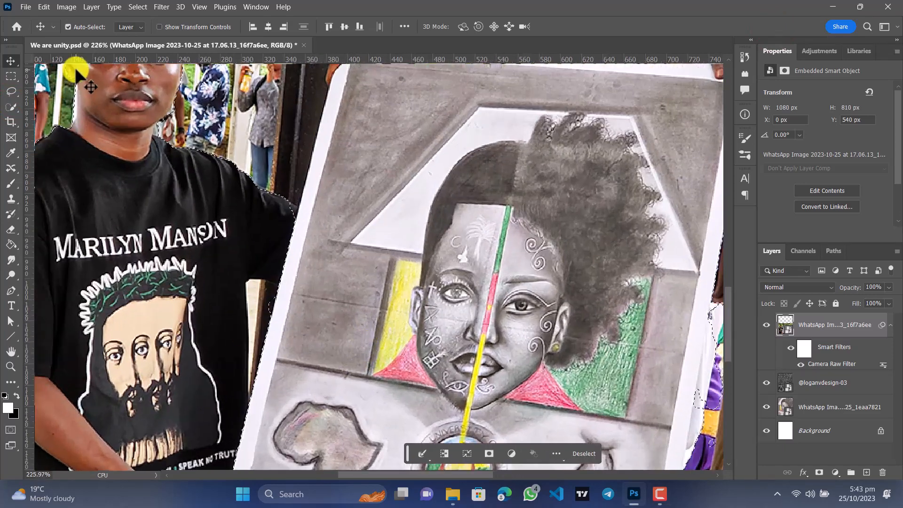
click(11, 108)
click(108, 28)
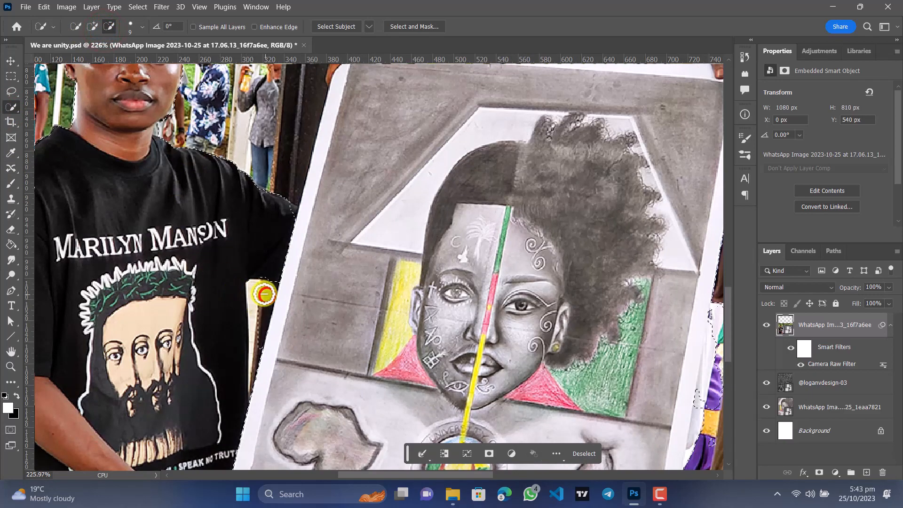
drag(264, 294, 253, 297)
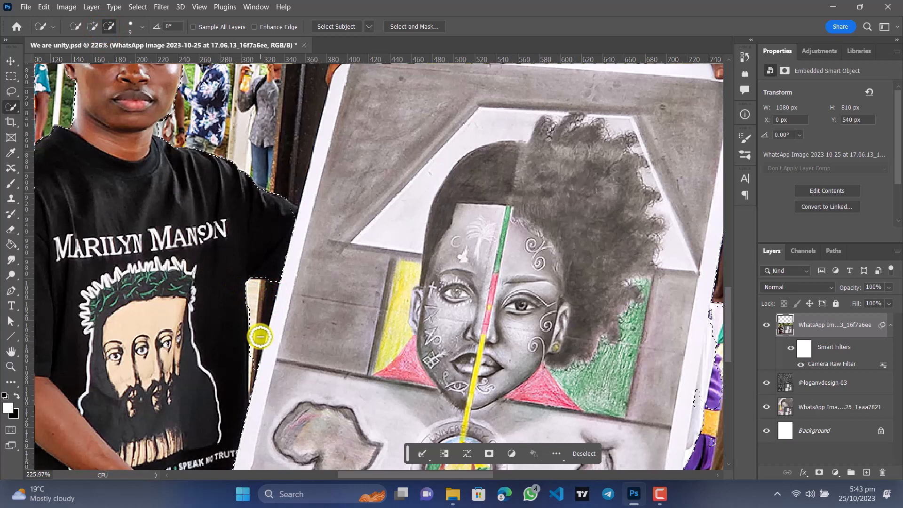
scroll(262, 330, down, 3)
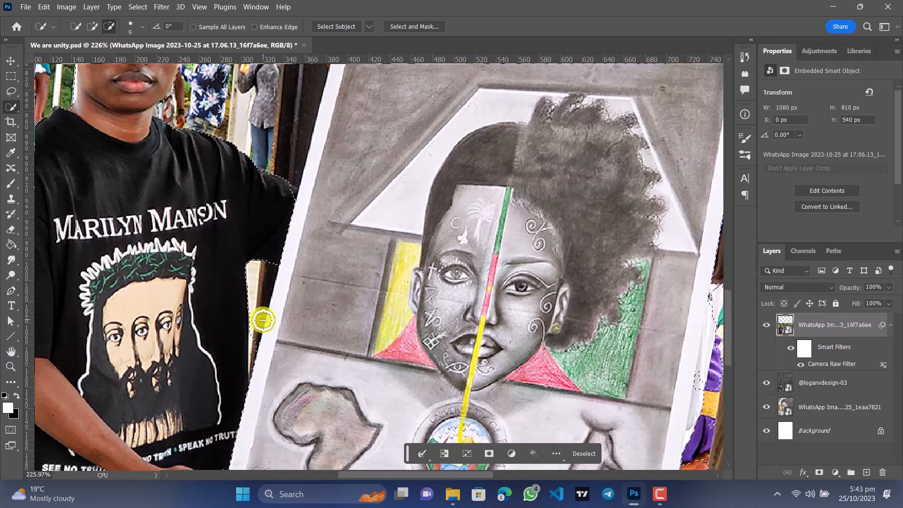
drag(255, 323, 255, 330)
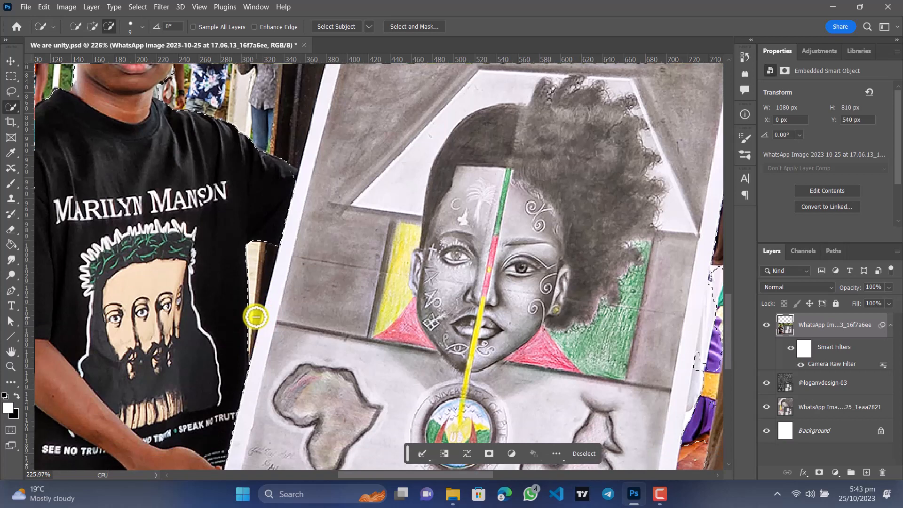
scroll(256, 304, down, 6)
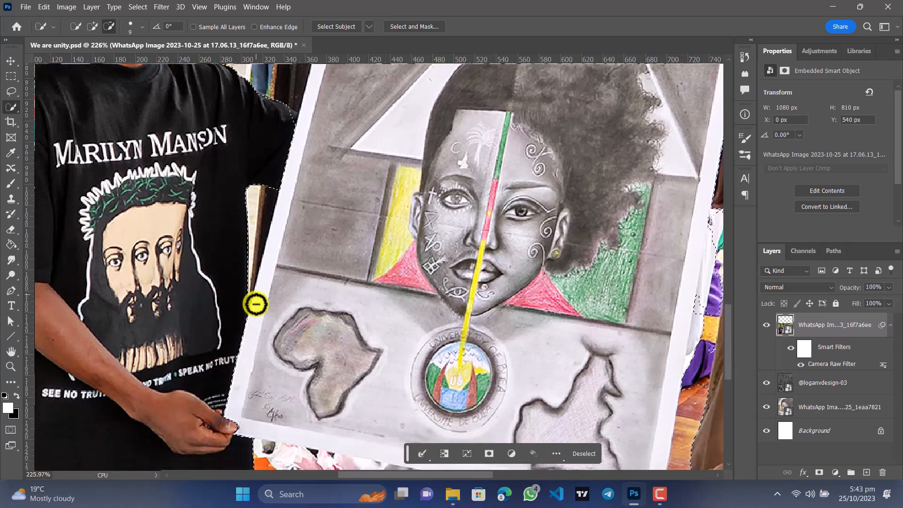
scroll(260, 282, down, 5)
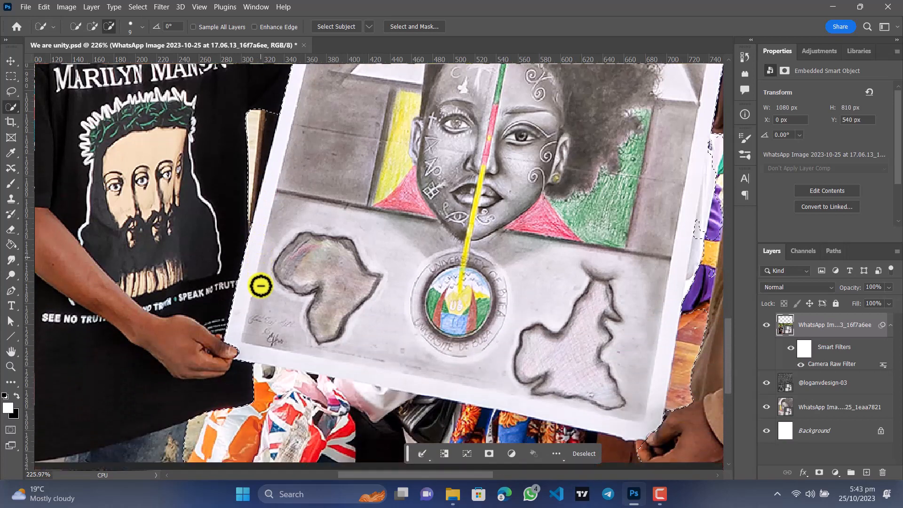
scroll(264, 281, down, 5)
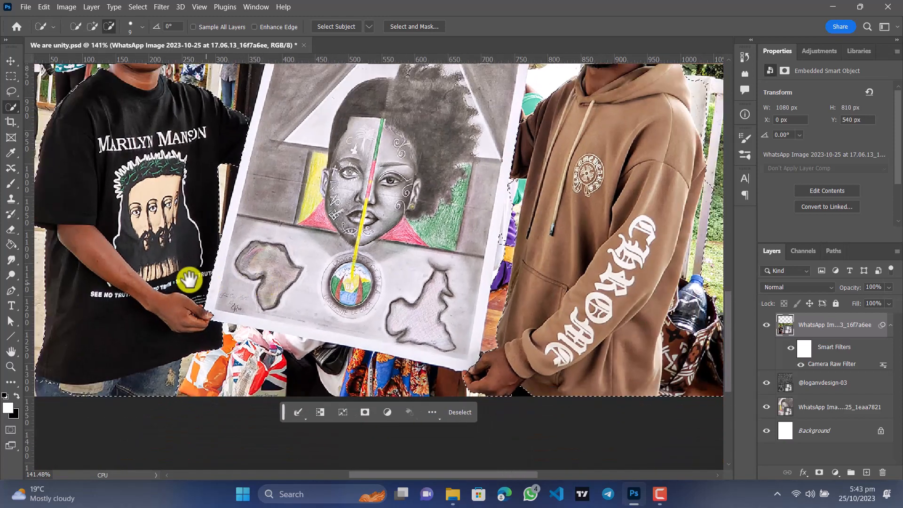
Step: Add the lower hem and jeans area of the man in the black T-shirt to the selection
drag(160, 277, 265, 277)
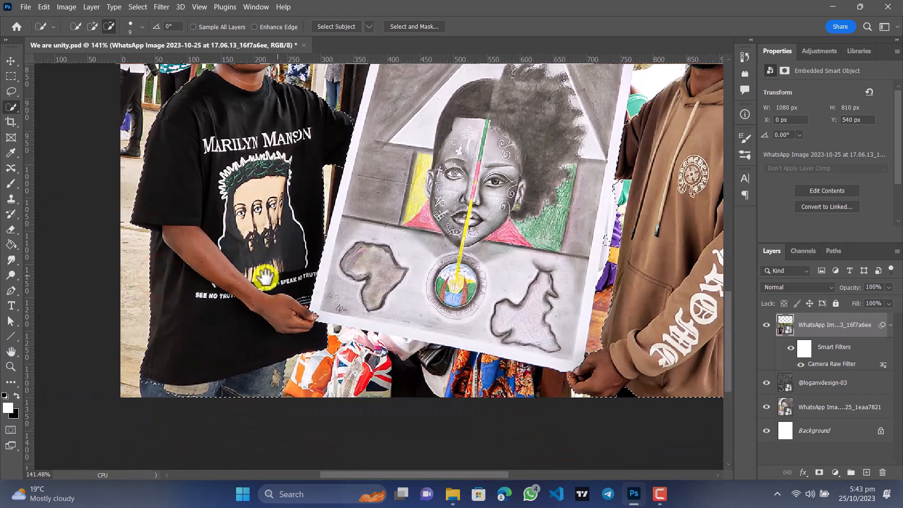
click(95, 26)
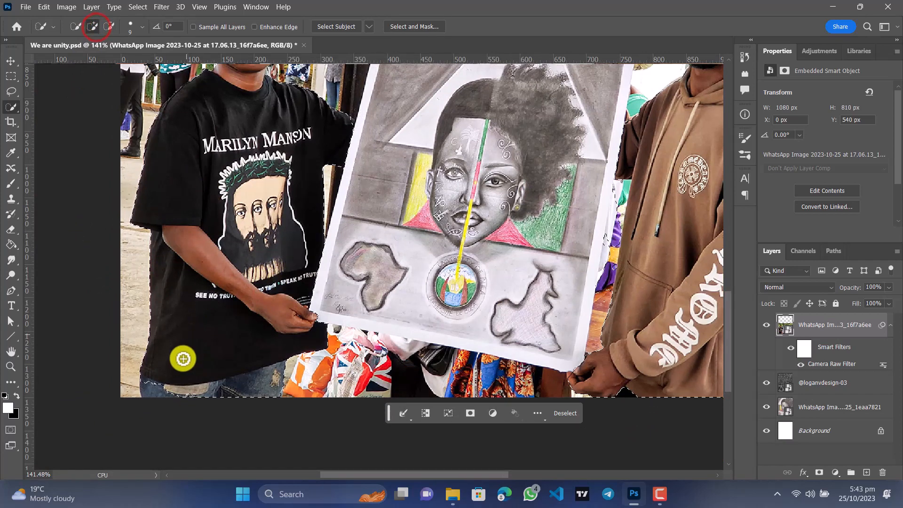
mouse_move(150, 384)
mouse_down()
mouse_move(308, 375)
mouse_move(320, 387)
mouse_move(335, 361)
mouse_move(228, 344)
mouse_up()
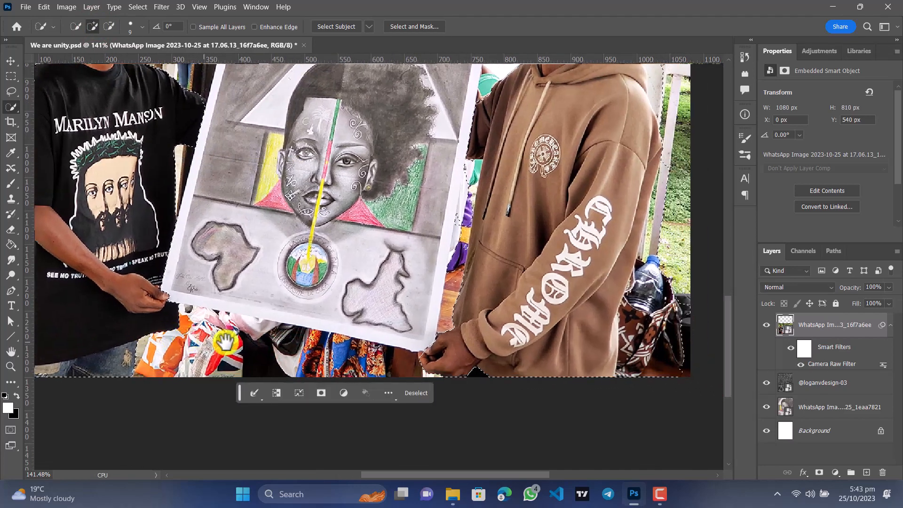
Step: Add the sheet's lower border and the corner beside the hooded man's hand to the selection, and mask out the photo's background
scroll(443, 359, up, 4)
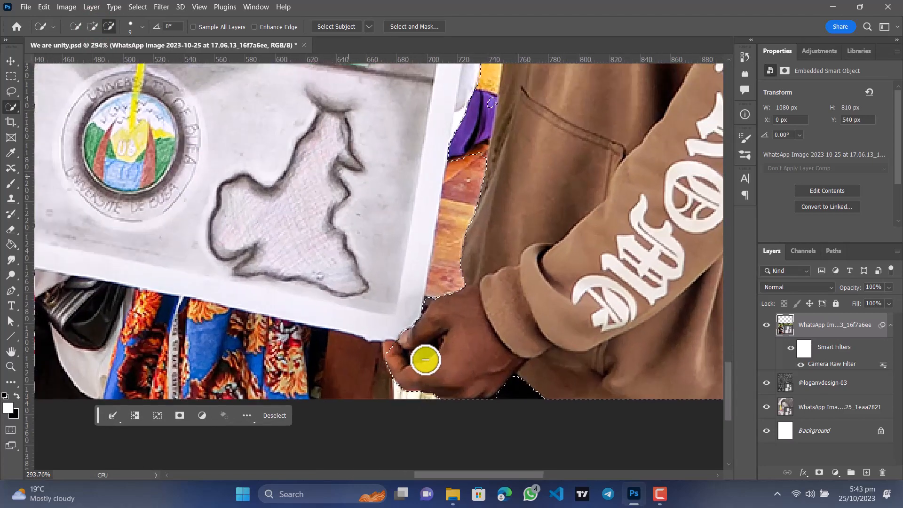
scroll(425, 359, up, 1)
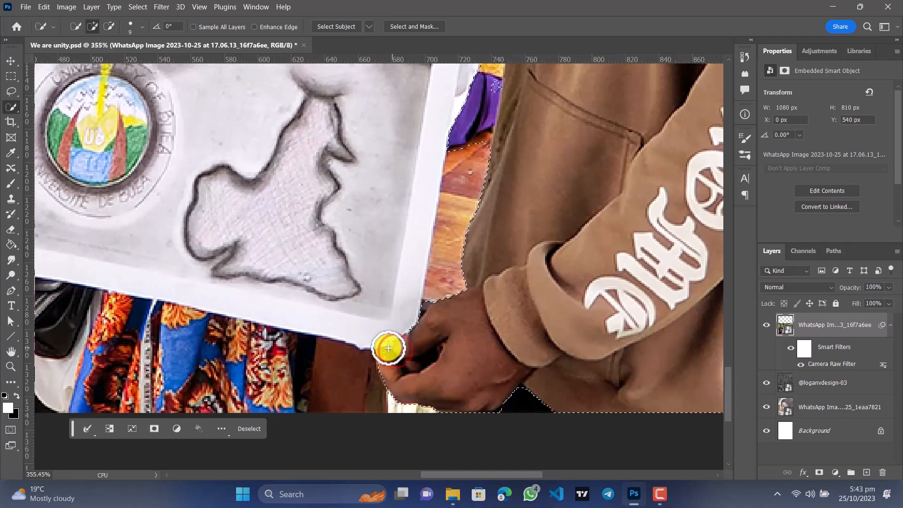
drag(388, 355, 395, 318)
scroll(392, 337, down, 3)
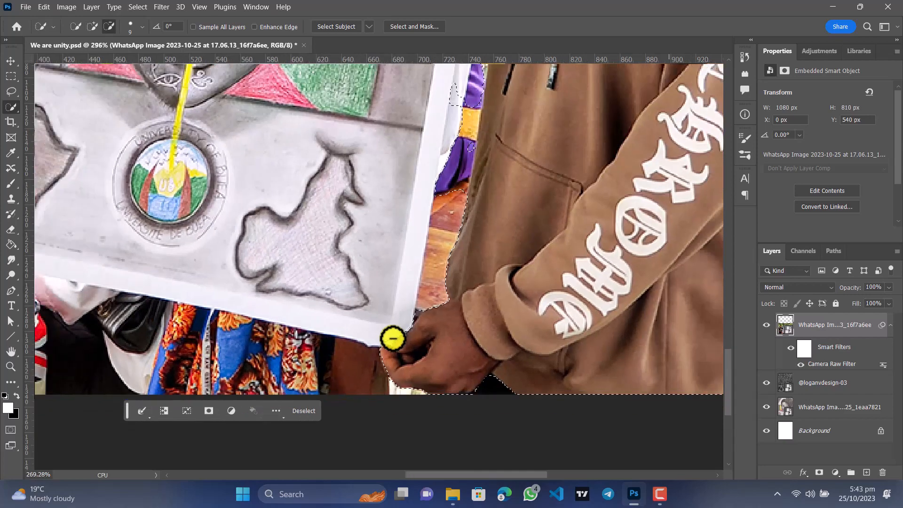
scroll(393, 338, down, 1)
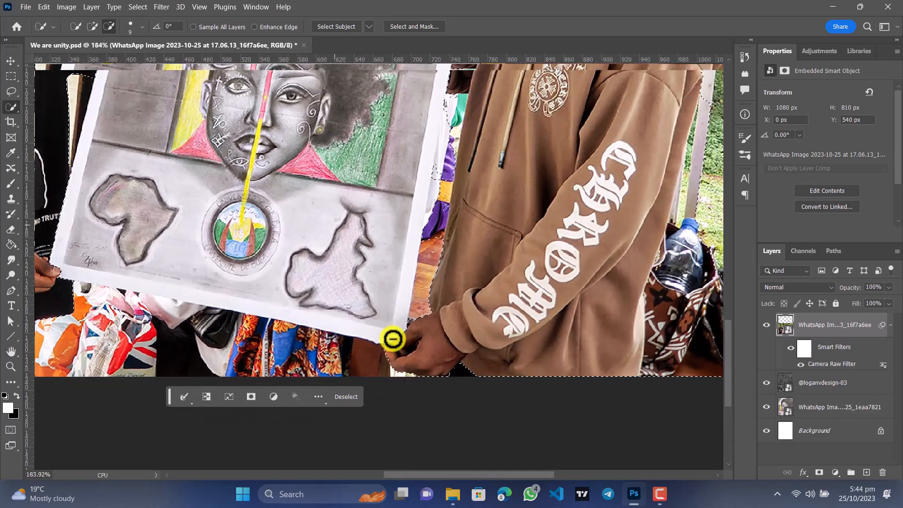
scroll(393, 339, up, 2)
drag(295, 315, 379, 330)
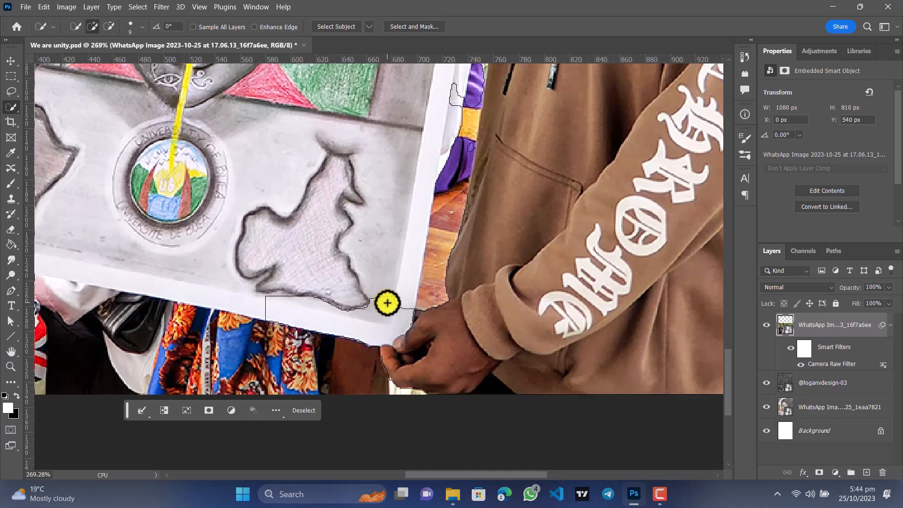
mouse_move(368, 314)
mouse_down()
mouse_move(406, 289)
mouse_move(407, 204)
mouse_up()
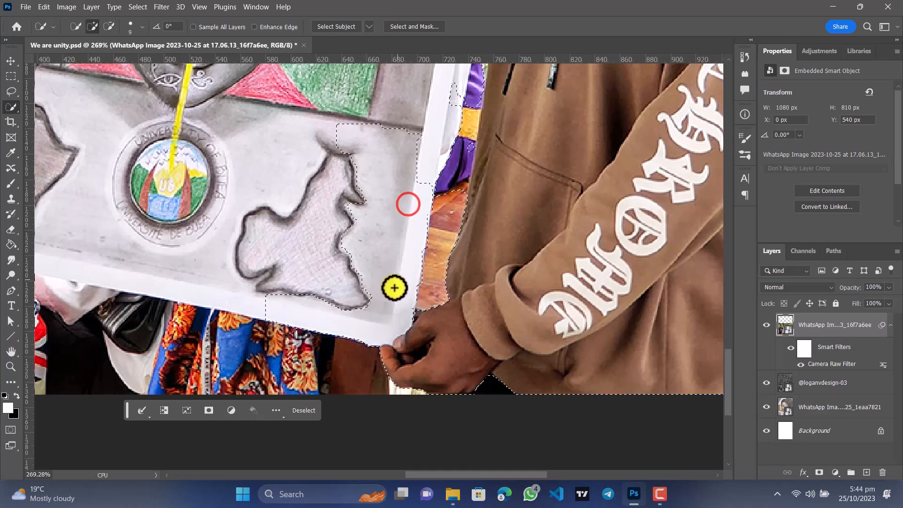
alt+click(300, 261)
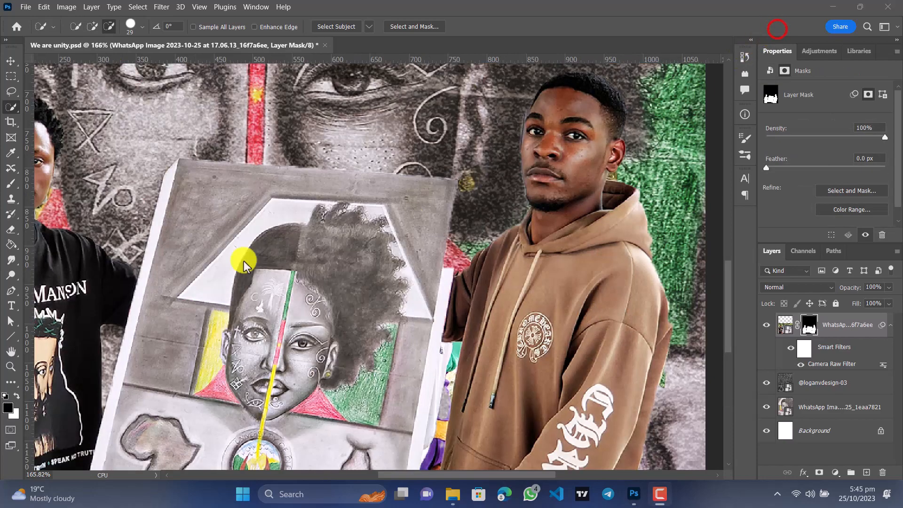
click(8, 62)
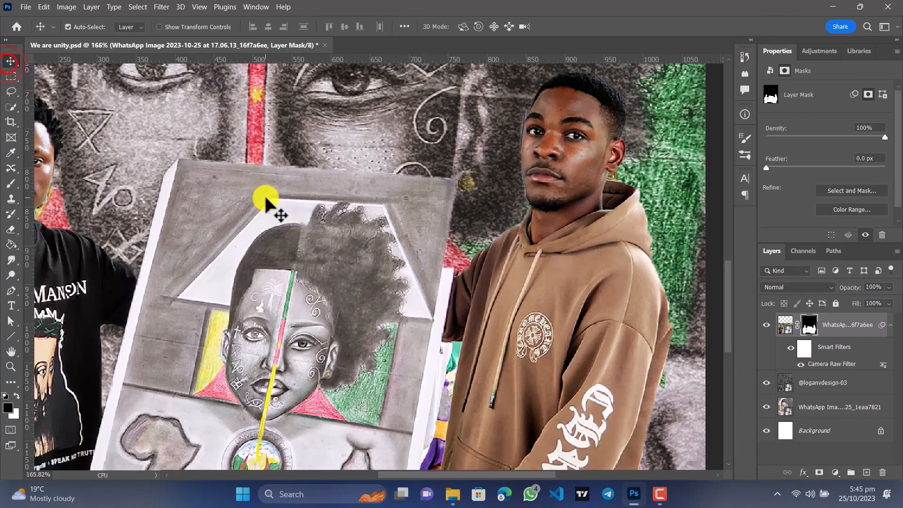
scroll(359, 196, down, 3)
scroll(359, 195, down, 4)
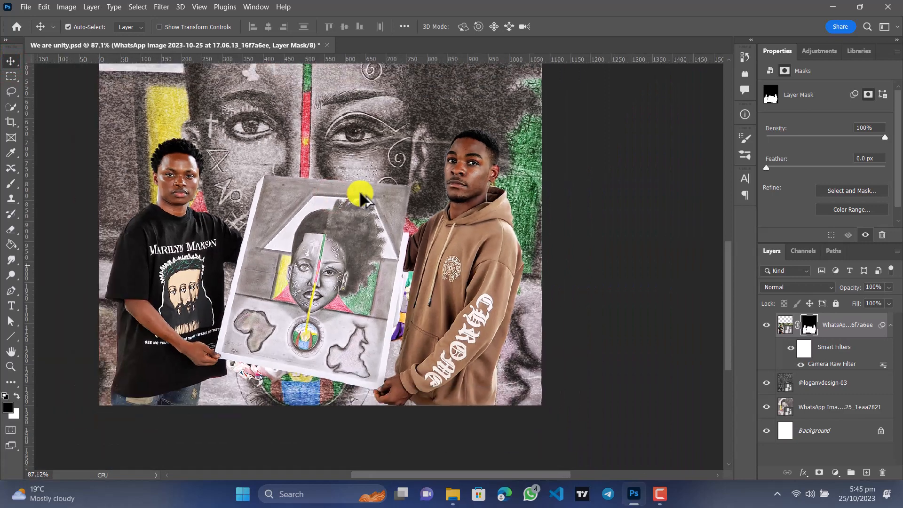
drag(333, 197, 365, 272)
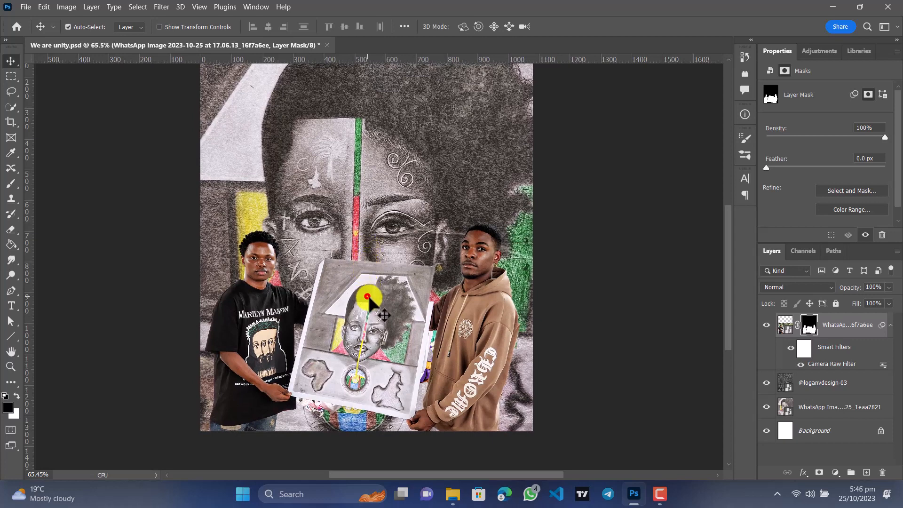
drag(369, 299, 372, 304)
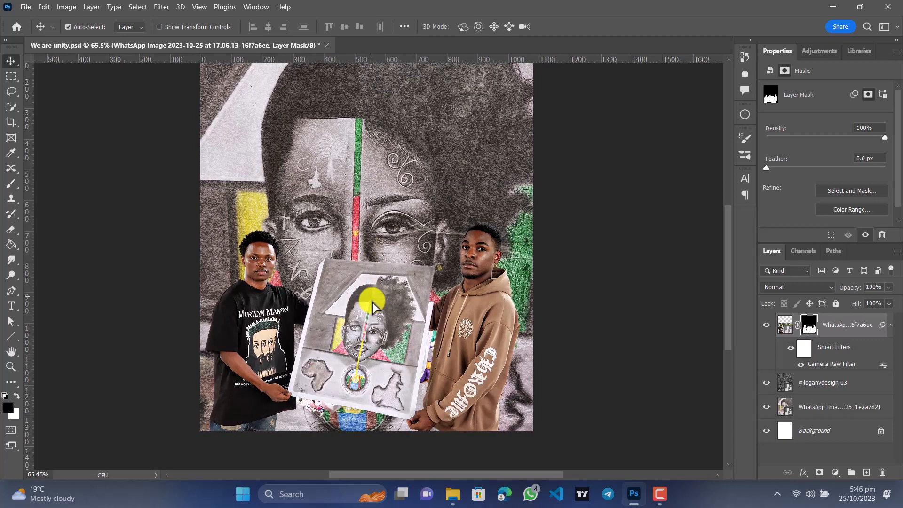
Step: Choose the Brush tool for the photo's layer mask and set the brush size to 21 px
scroll(371, 282, up, 6)
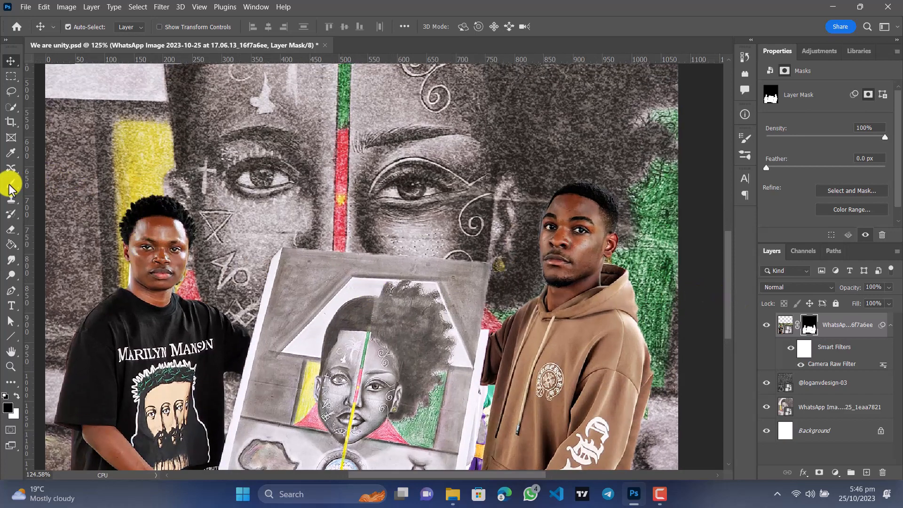
click(10, 183)
click(73, 27)
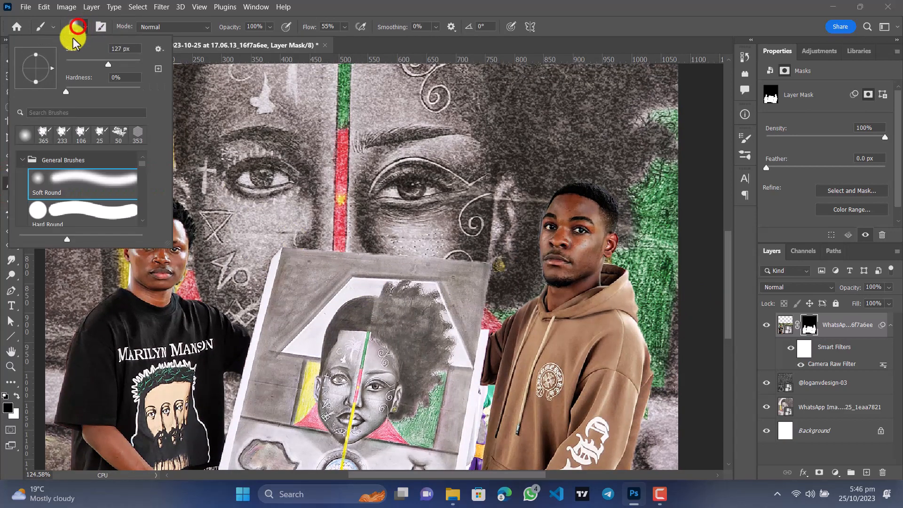
click(88, 61)
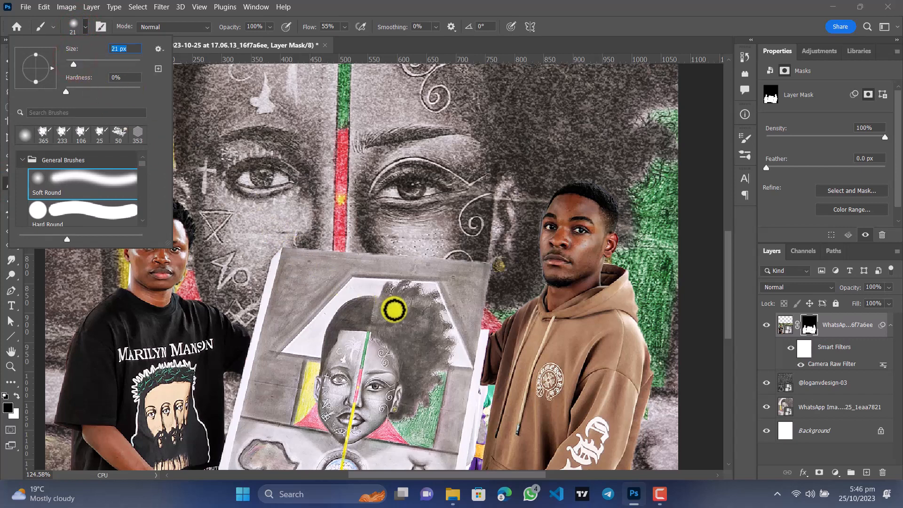
click(393, 309)
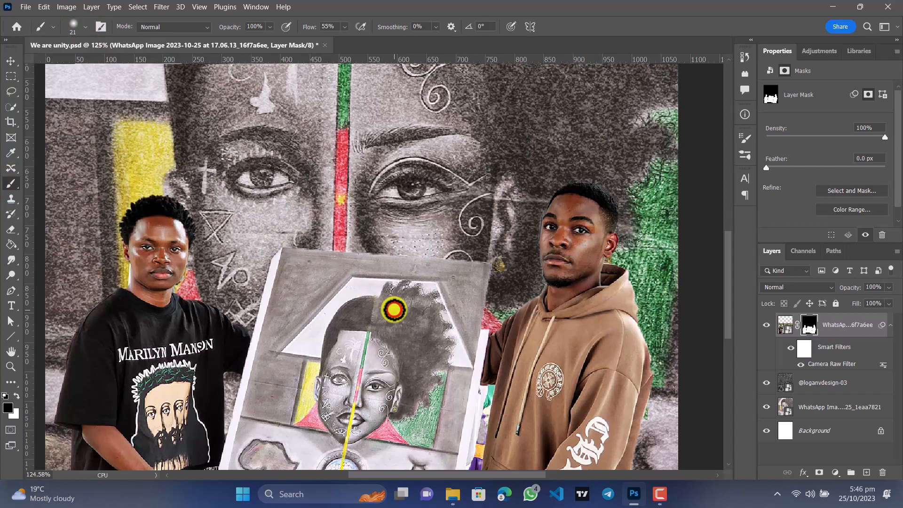
click(423, 309)
drag(370, 334, 408, 333)
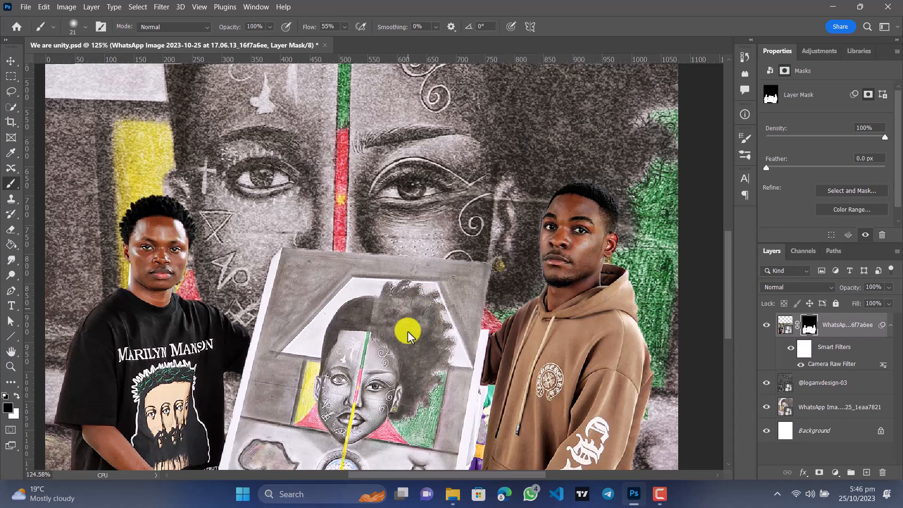
right_click(12, 188)
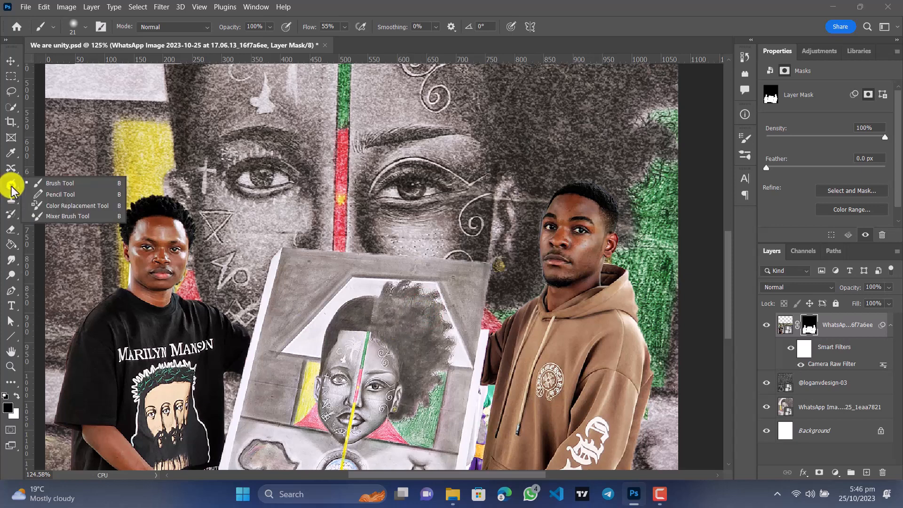
click(10, 182)
click(47, 27)
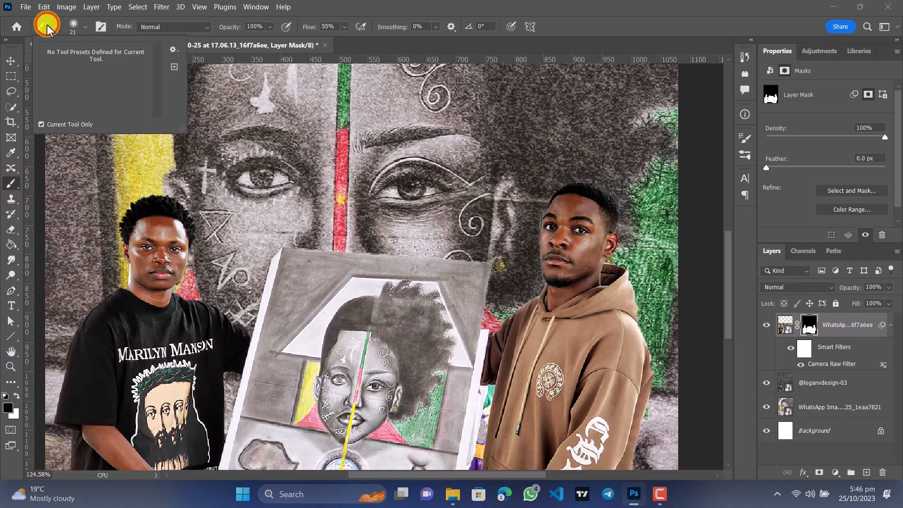
click(54, 28)
click(82, 27)
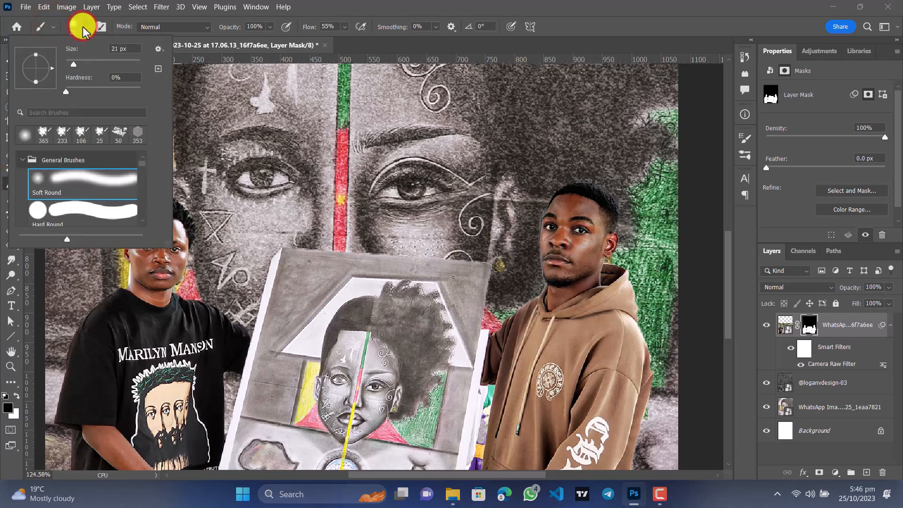
click(770, 29)
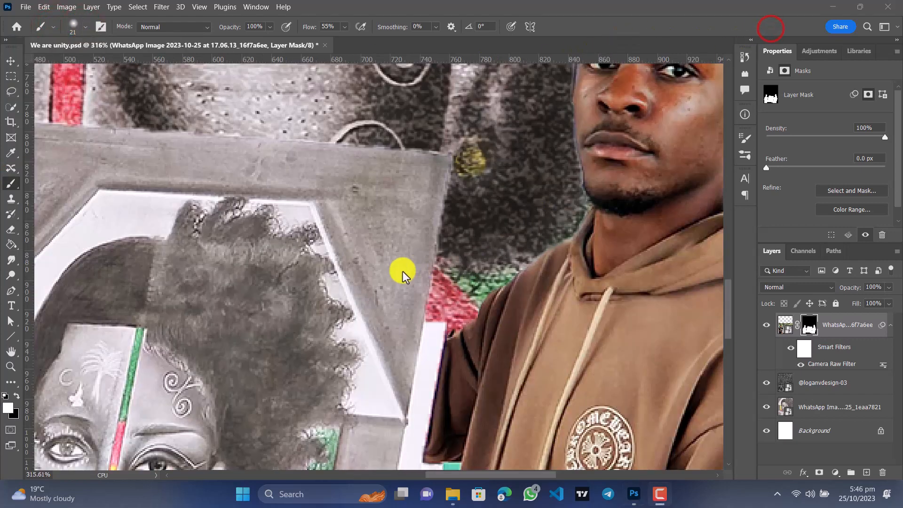
Step: Paint white on the photo's mask to restore the sheet's upper border, its corner beside the hooded man, and his fingers
mouse_move(402, 275)
mouse_down()
mouse_move(415, 343)
mouse_move(432, 282)
mouse_move(435, 325)
mouse_move(443, 196)
mouse_move(447, 179)
mouse_move(431, 318)
mouse_move(460, 168)
mouse_move(447, 273)
mouse_move(459, 204)
mouse_up()
mouse_move(463, 168)
mouse_down()
mouse_move(464, 151)
mouse_move(461, 198)
mouse_up()
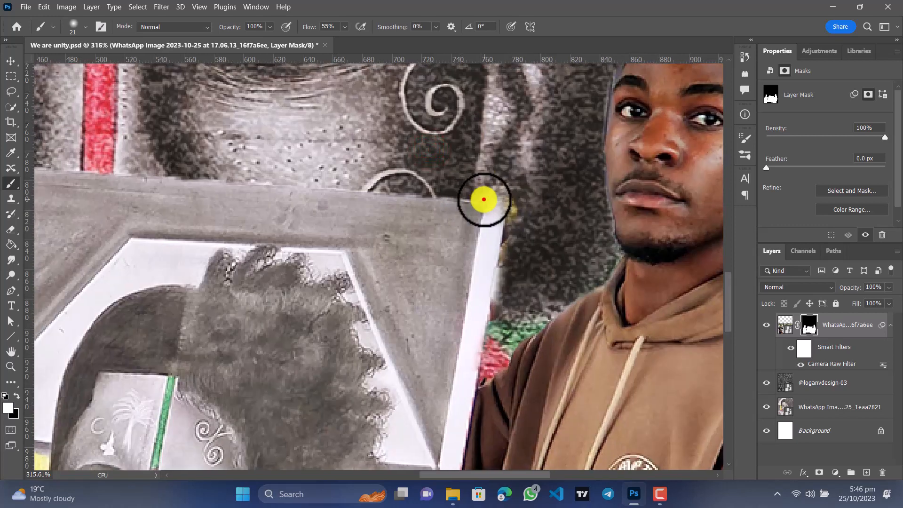
mouse_move(488, 195)
mouse_down()
mouse_move(355, 194)
mouse_move(325, 190)
mouse_move(445, 192)
mouse_move(219, 176)
mouse_move(478, 195)
mouse_up()
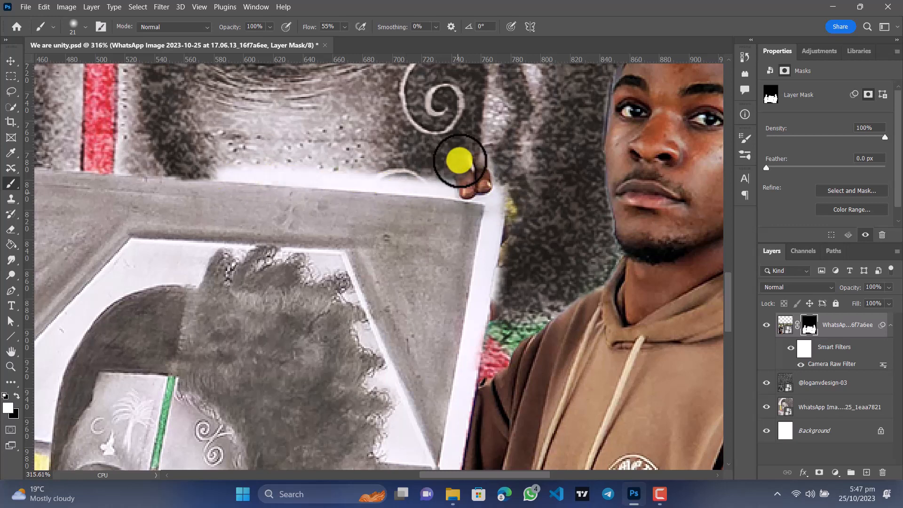
mouse_move(459, 160)
mouse_down()
mouse_move(459, 174)
mouse_move(456, 147)
mouse_move(444, 173)
mouse_move(470, 166)
mouse_up()
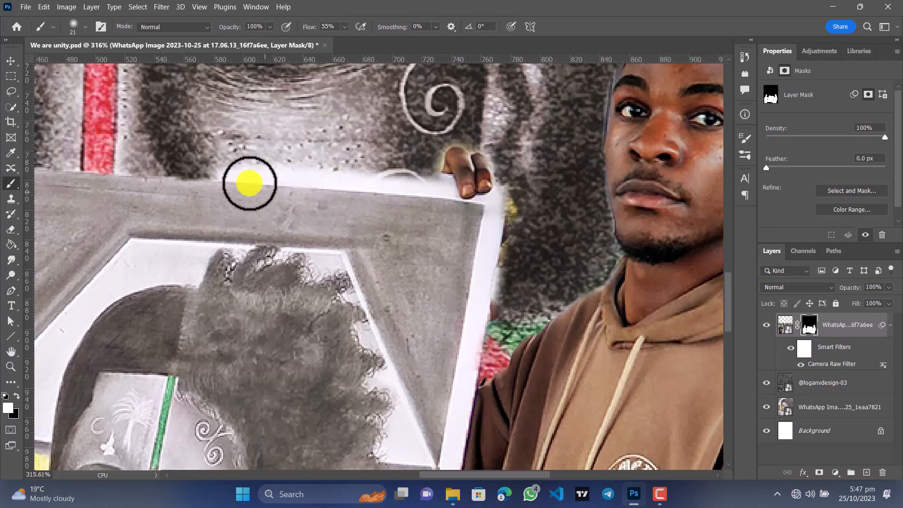
mouse_move(248, 183)
mouse_down()
mouse_move(495, 188)
mouse_move(391, 183)
mouse_move(345, 170)
mouse_up()
mouse_move(476, 176)
mouse_down()
mouse_move(222, 169)
mouse_move(203, 172)
mouse_move(187, 201)
mouse_move(191, 165)
mouse_move(430, 178)
mouse_up()
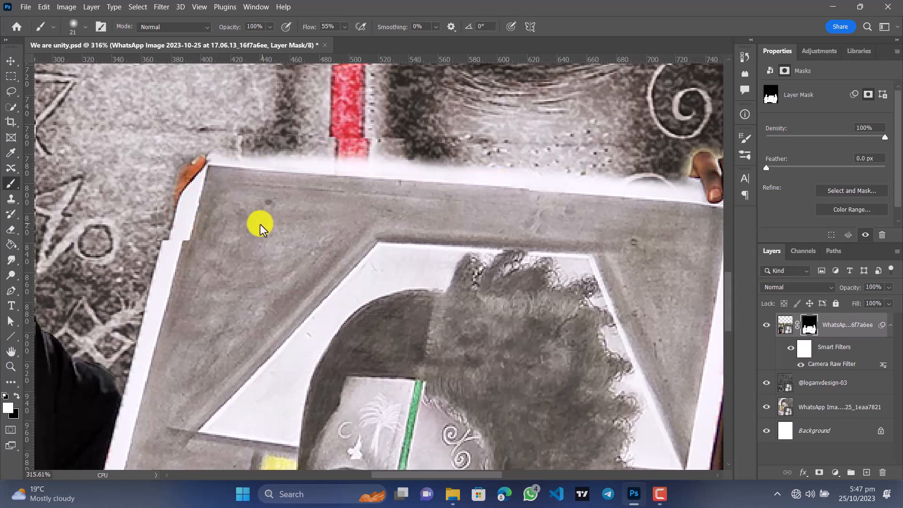
Step: Restore the sheet's corner, side border and fingers beside the black T-shirt man on the mask, undoing strokes that reveal dark background
drag(246, 216, 468, 187)
mouse_move(410, 128)
mouse_down()
mouse_move(382, 152)
mouse_move(394, 198)
mouse_up()
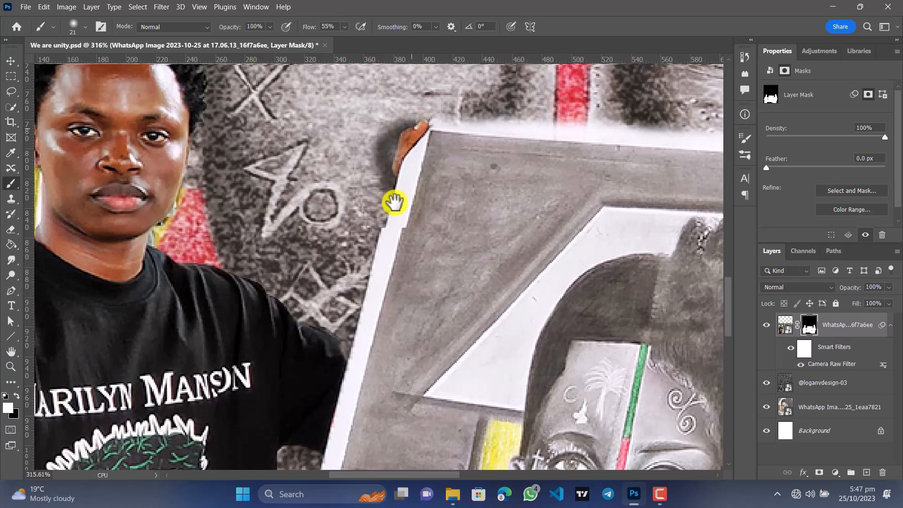
mouse_move(418, 126)
mouse_down()
mouse_move(383, 135)
mouse_move(375, 208)
mouse_move(395, 256)
mouse_move(381, 148)
mouse_move(384, 172)
mouse_move(364, 240)
mouse_move(368, 305)
mouse_move(346, 308)
mouse_up()
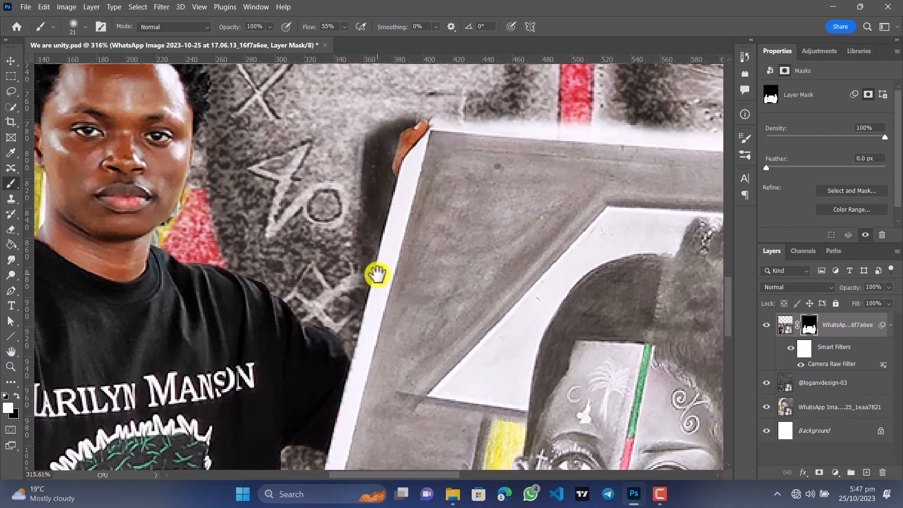
key(ctrl+z)
key(ctrl+z)
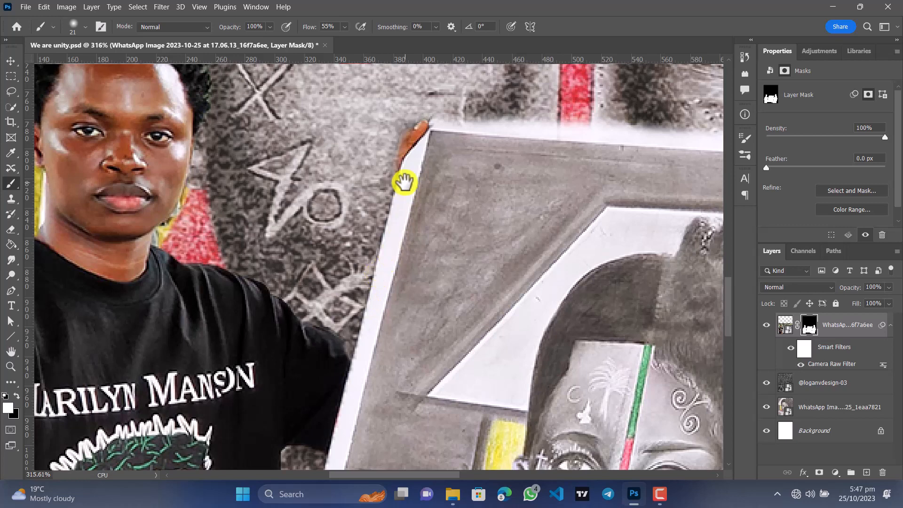
drag(472, 208, 452, 200)
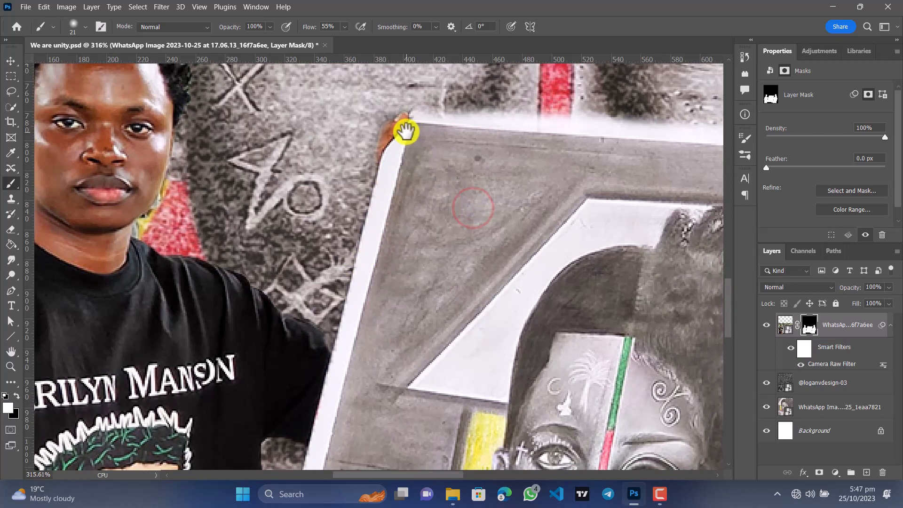
drag(392, 132, 386, 175)
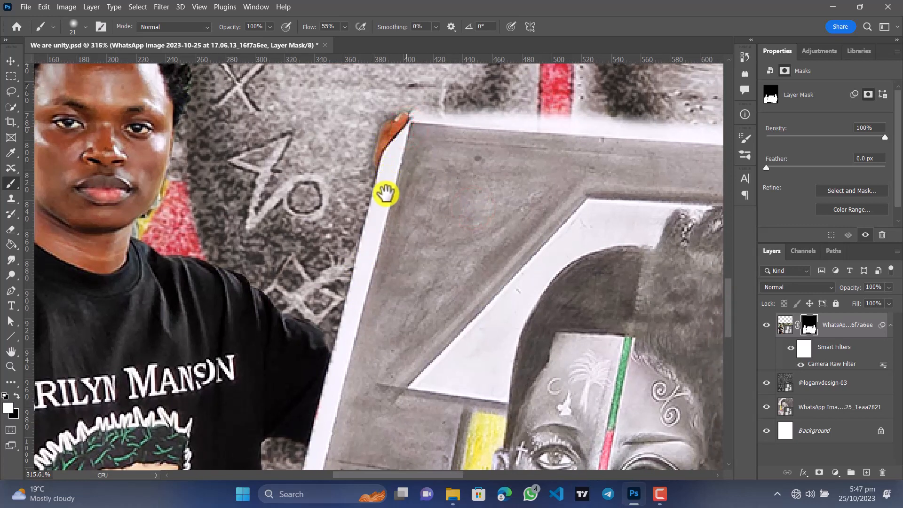
Step: Touch up the mask around the hooded man's fingertips at the sheet's upper corner
scroll(480, 202, down, 5)
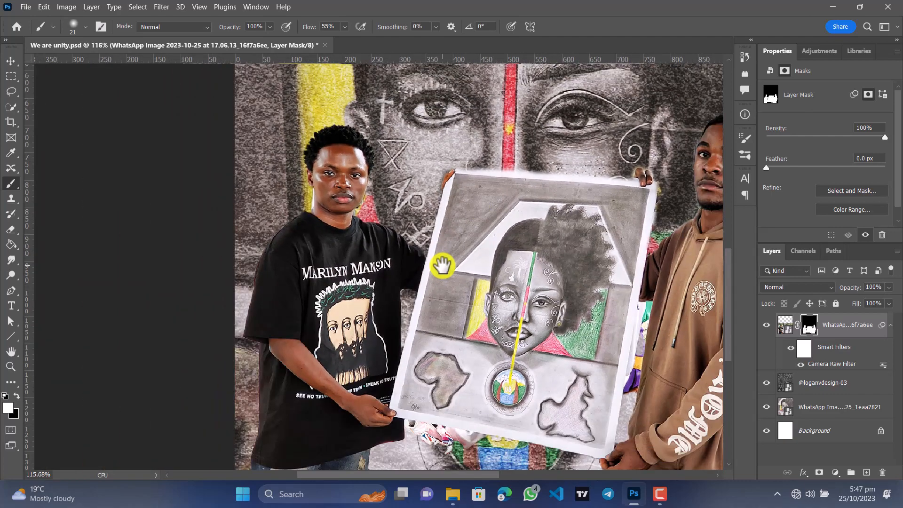
drag(442, 266, 369, 196)
scroll(528, 215, up, 4)
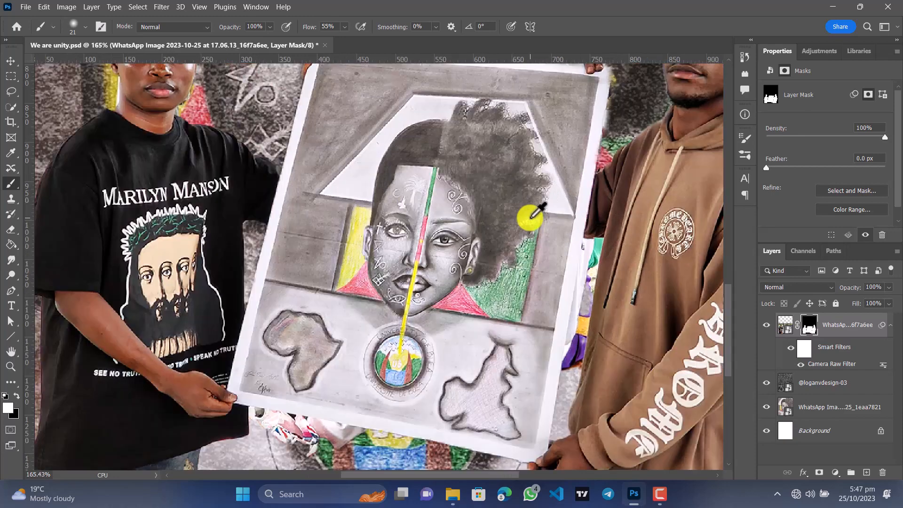
drag(568, 157, 419, 266)
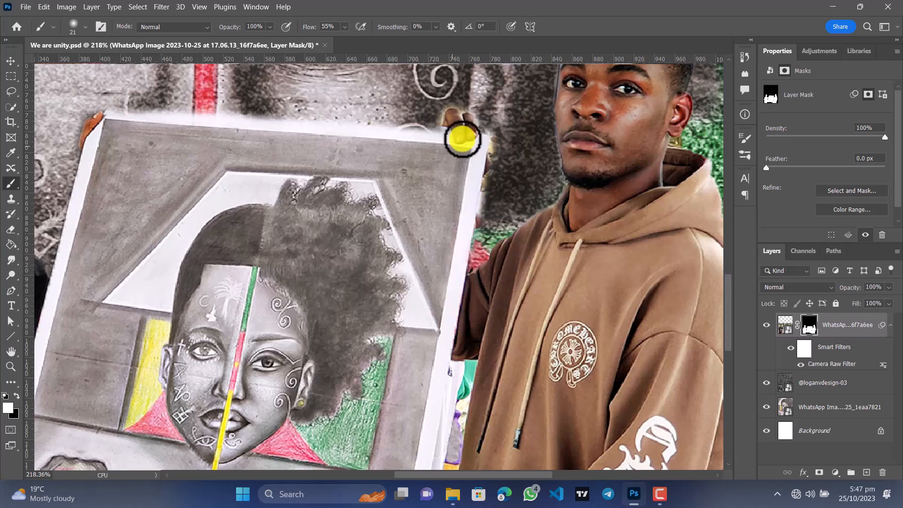
mouse_move(474, 136)
mouse_down()
mouse_move(102, 114)
mouse_move(169, 110)
mouse_move(440, 128)
mouse_move(457, 117)
mouse_move(477, 141)
mouse_up()
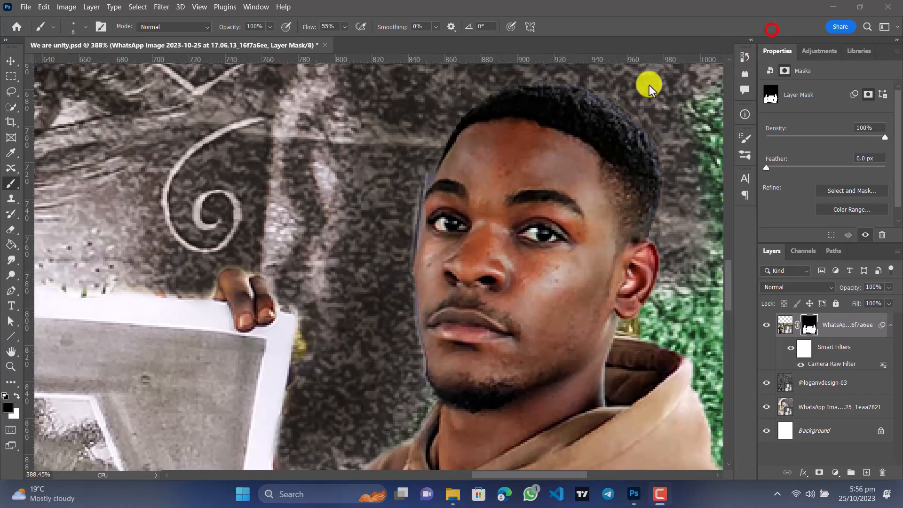
Step: Paint black on the mask with a 6 px brush to remove the pale fringe along the hooded man's forehead and cheek
click(413, 145)
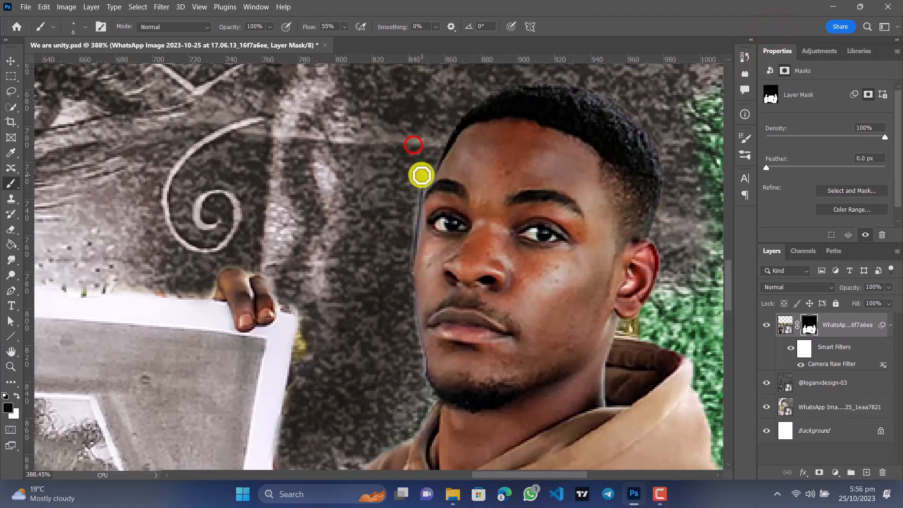
drag(424, 169, 421, 191)
scroll(418, 189, up, 4)
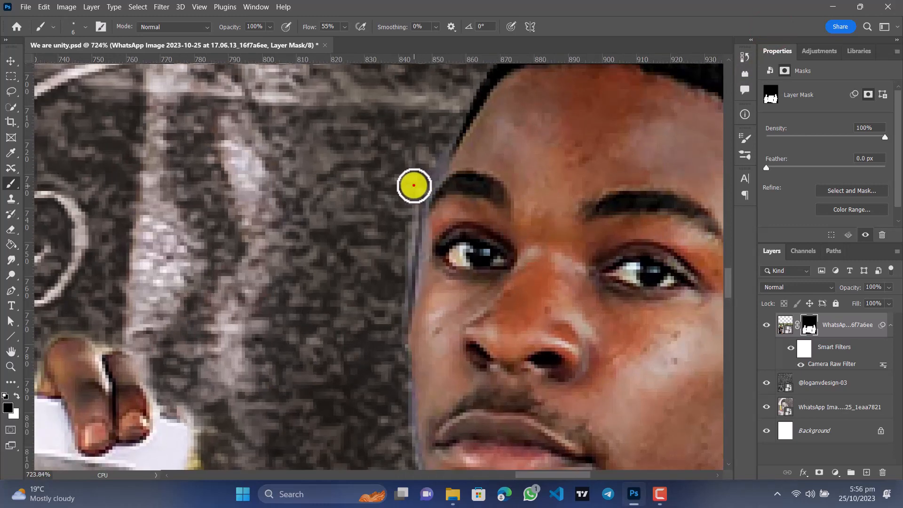
mouse_move(414, 185)
mouse_down()
mouse_move(404, 309)
mouse_move(417, 217)
mouse_move(414, 277)
mouse_move(412, 256)
mouse_move(396, 347)
mouse_up()
drag(391, 307, 367, 227)
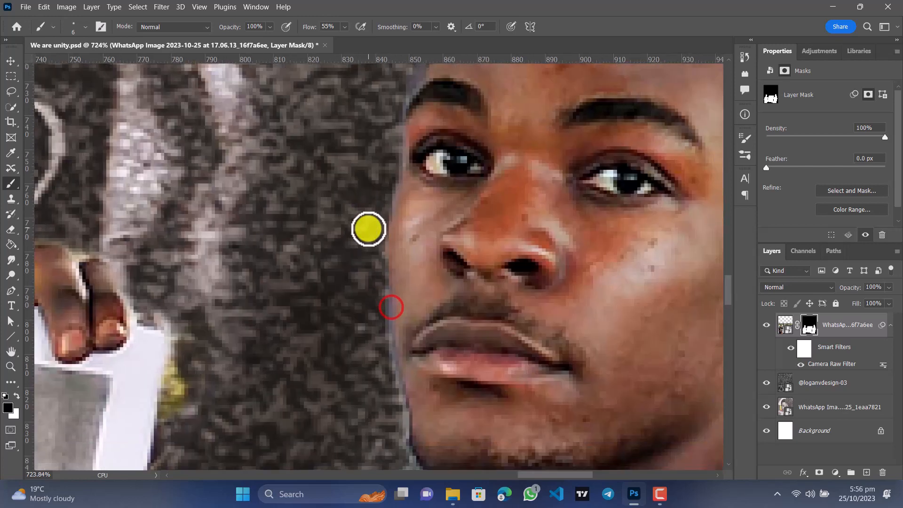
mouse_move(381, 300)
mouse_down()
mouse_move(393, 378)
mouse_move(382, 303)
mouse_up()
key(ctrl+0)
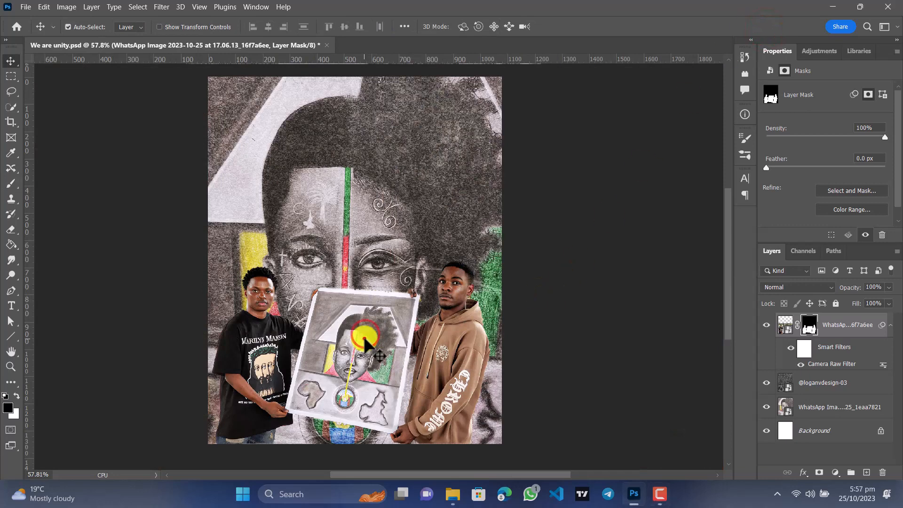
Step: Shift the masked photo of the two men slightly to the right on the poster and check the cutout edges
mouse_move(365, 341)
mouse_down()
mouse_move(373, 346)
mouse_move(373, 334)
mouse_up()
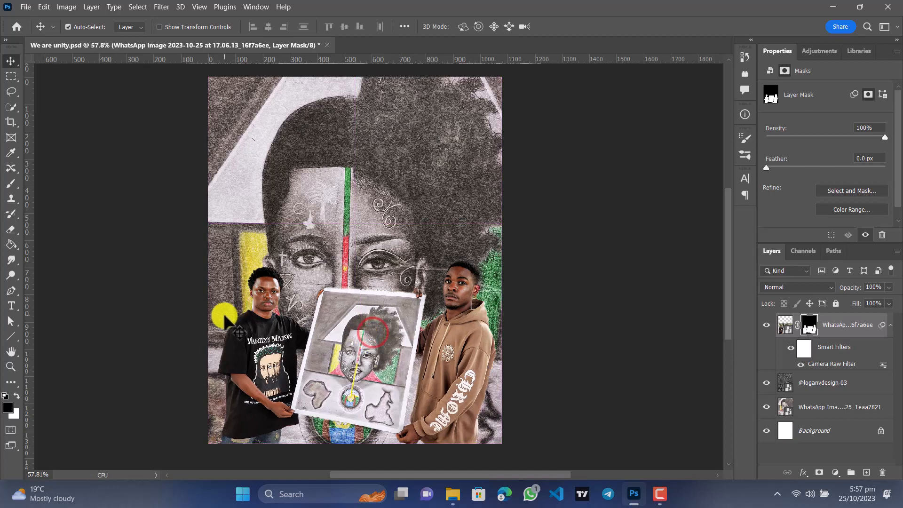
scroll(272, 316, up, 5)
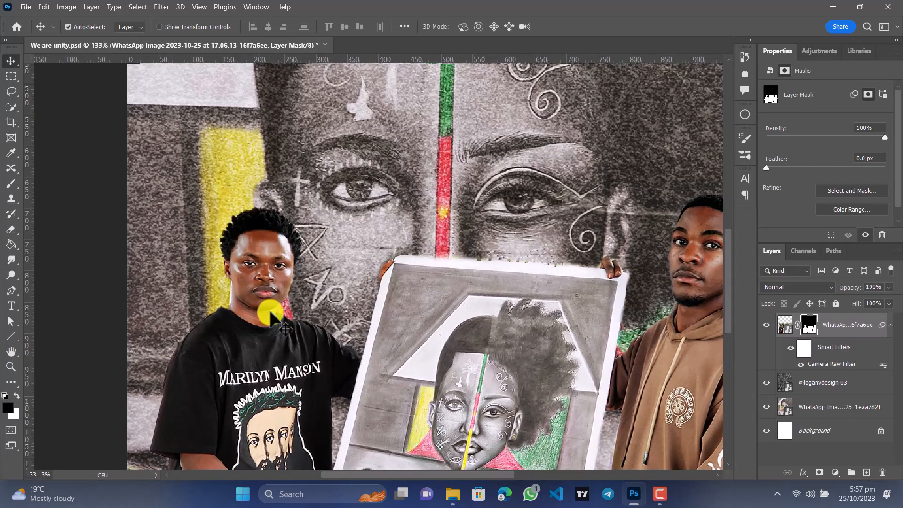
scroll(281, 315, up, 4)
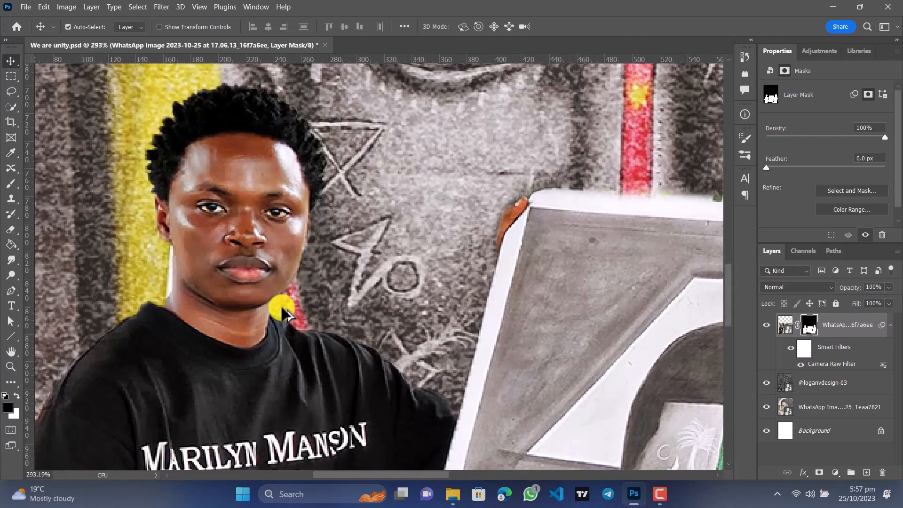
scroll(282, 310, down, 7)
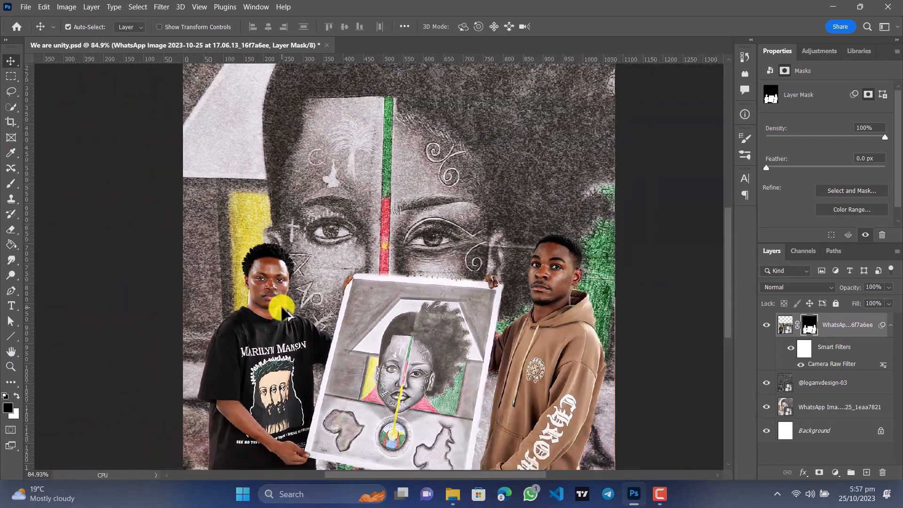
scroll(283, 311, down, 2)
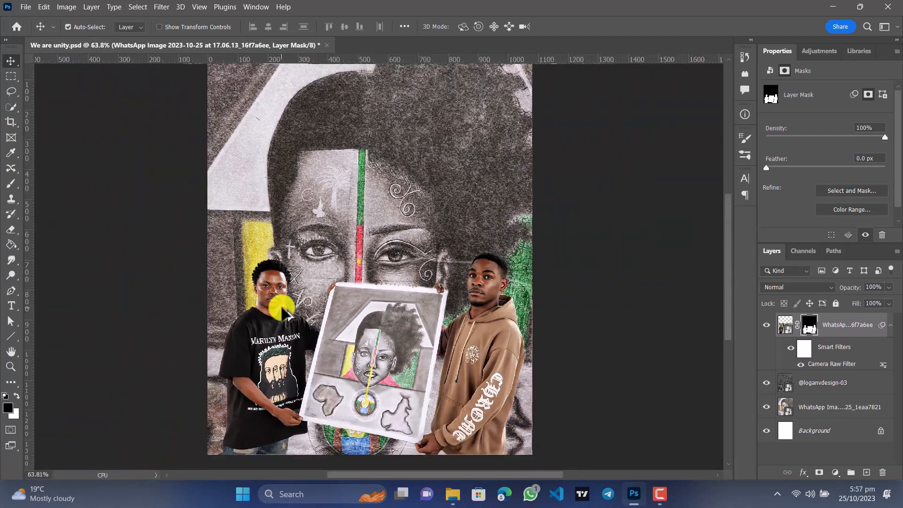
scroll(285, 313, down, 1)
mouse_move(321, 198)
mouse_down()
mouse_move(329, 210)
mouse_move(329, 198)
mouse_up()
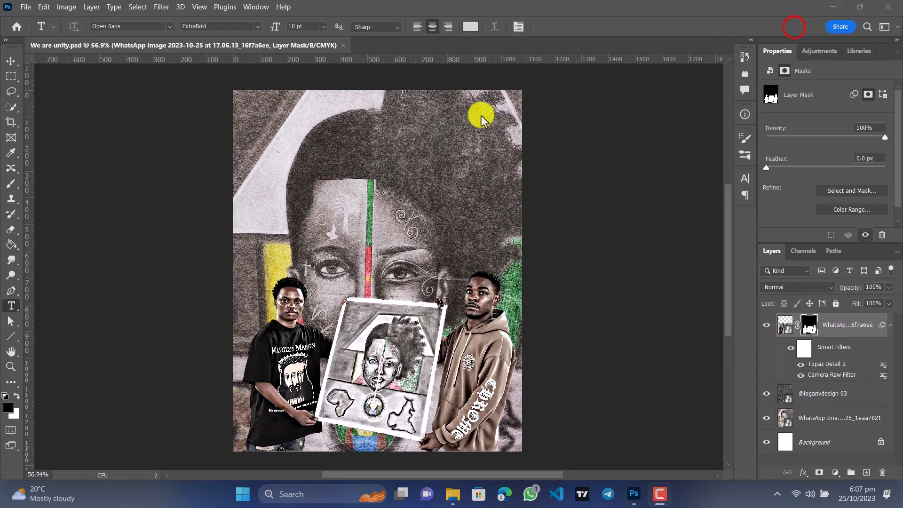
Step: Add the text "We are" on the drawn face's hair area, coloured white (ffffff) in the Angelina font
click(349, 144)
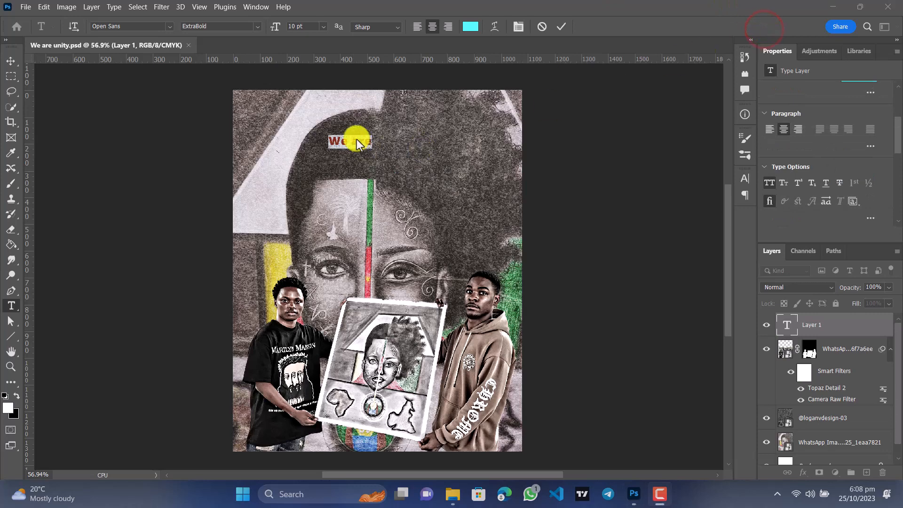
click(355, 138)
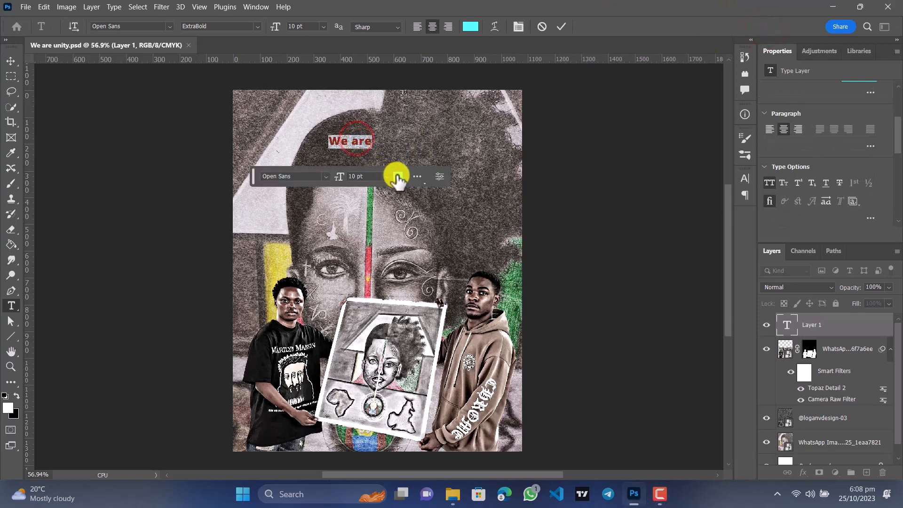
click(397, 176)
drag(564, 302, 535, 244)
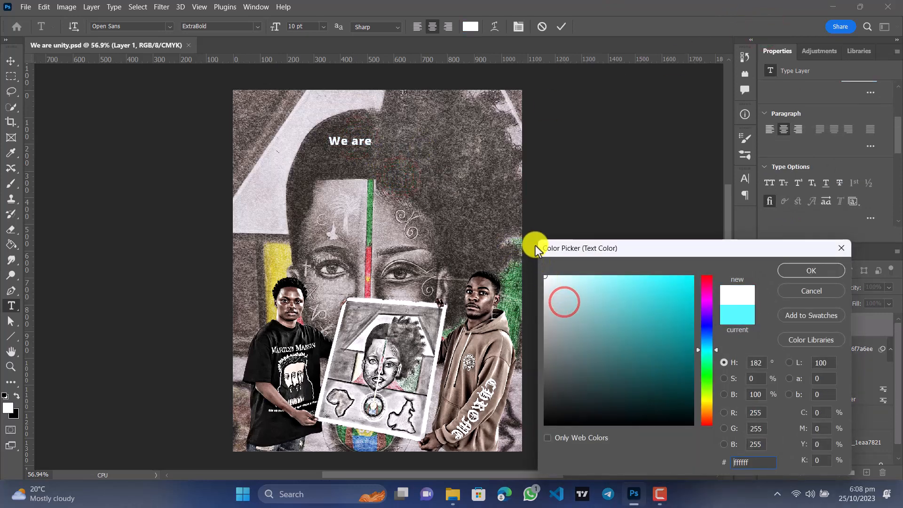
click(805, 272)
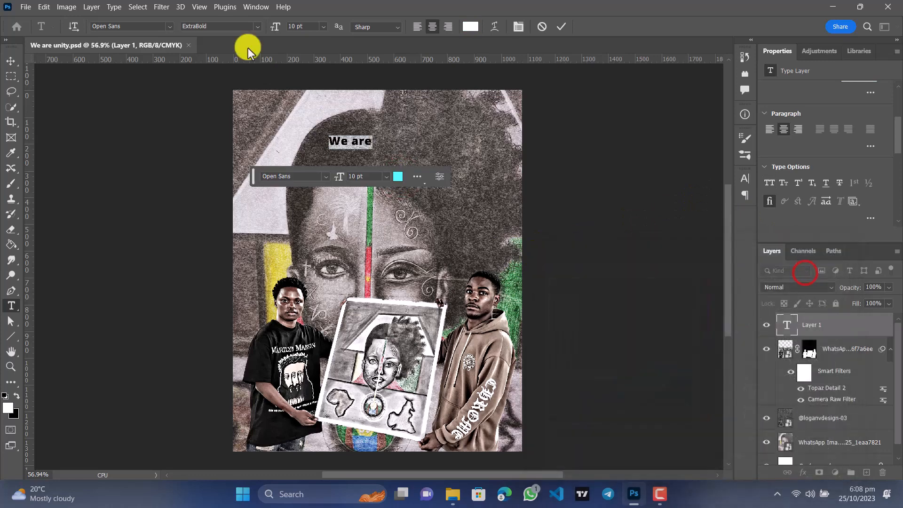
click(168, 26)
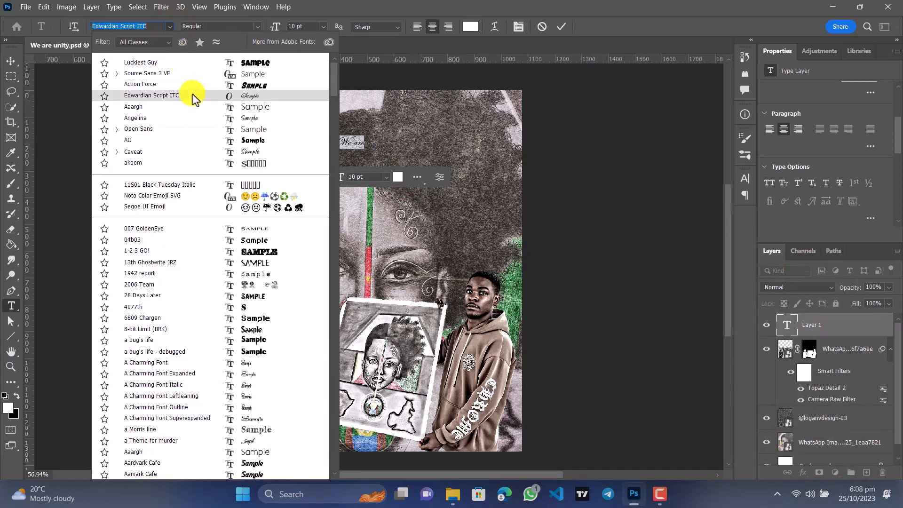
click(194, 119)
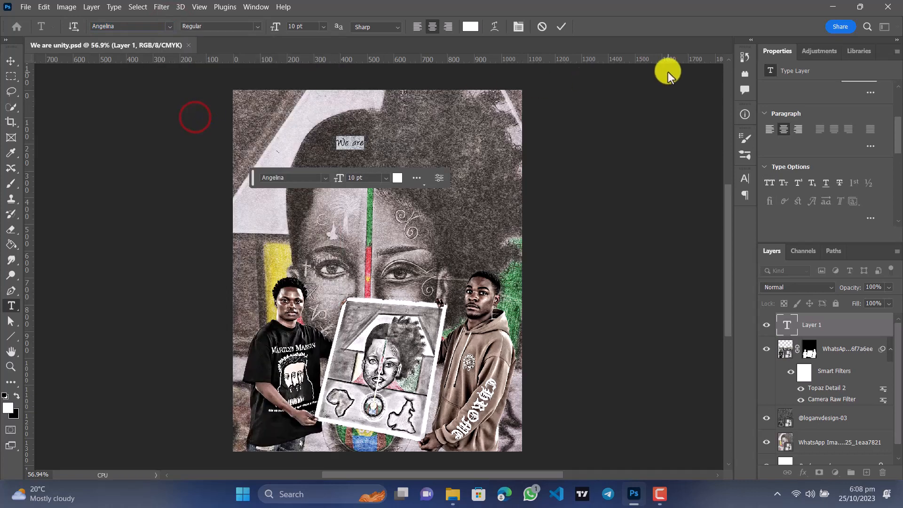
click(559, 26)
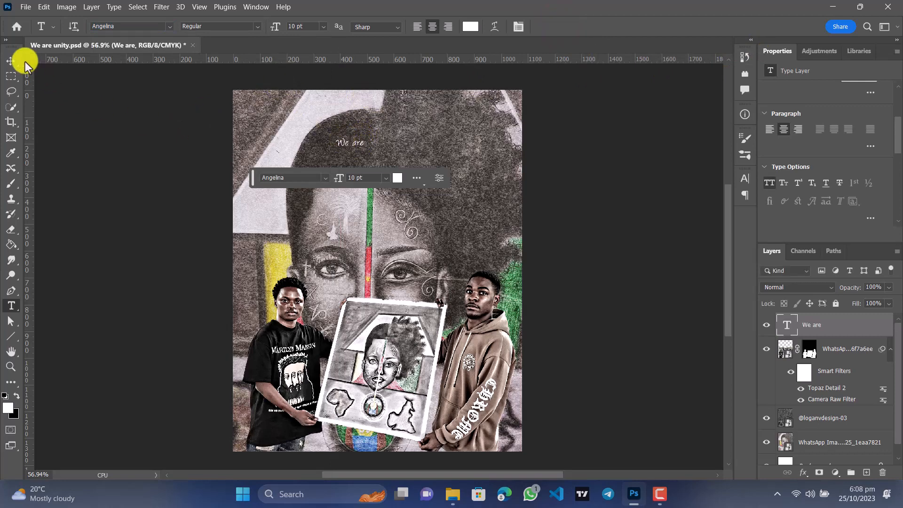
Step: Enlarge the "We are" text to 36 pt and move it slightly to the right over the hair
click(11, 61)
click(355, 144)
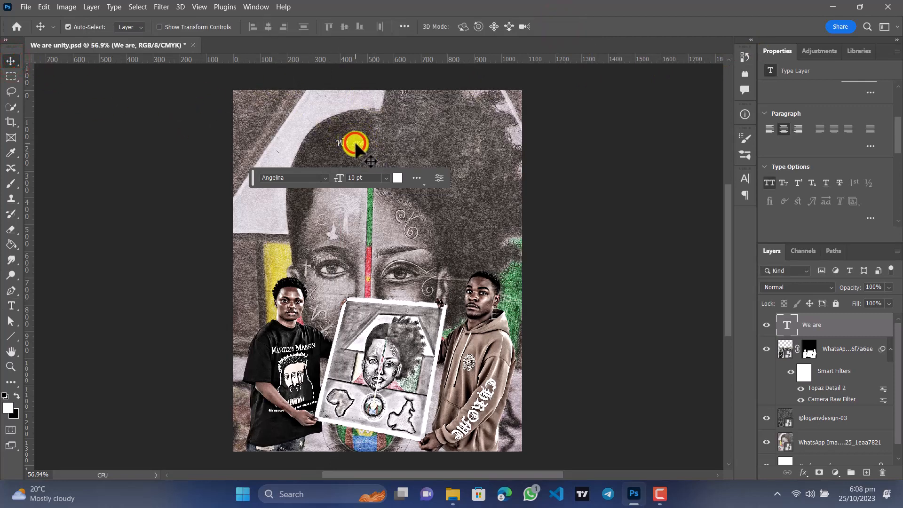
click(385, 178)
click(355, 301)
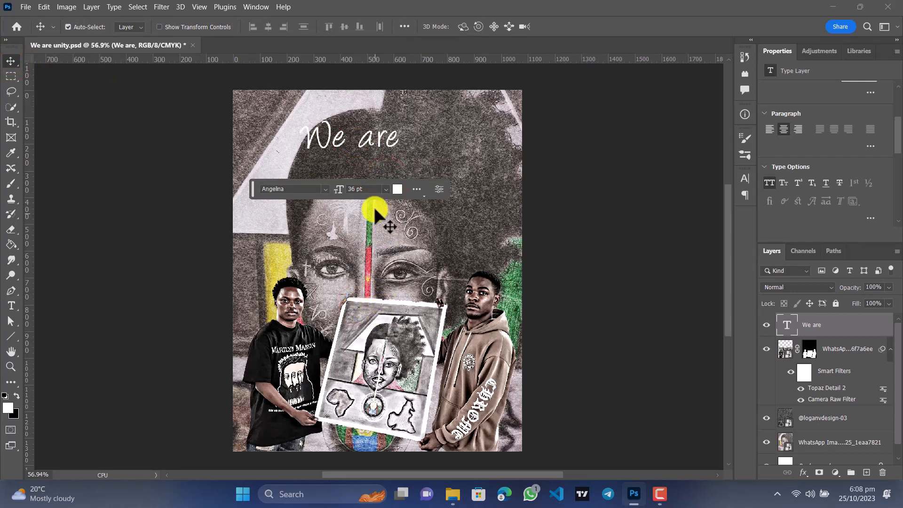
drag(369, 141, 400, 141)
Step: Set the "We are" text in the Anabelle Script Light font with the Bold style
click(784, 28)
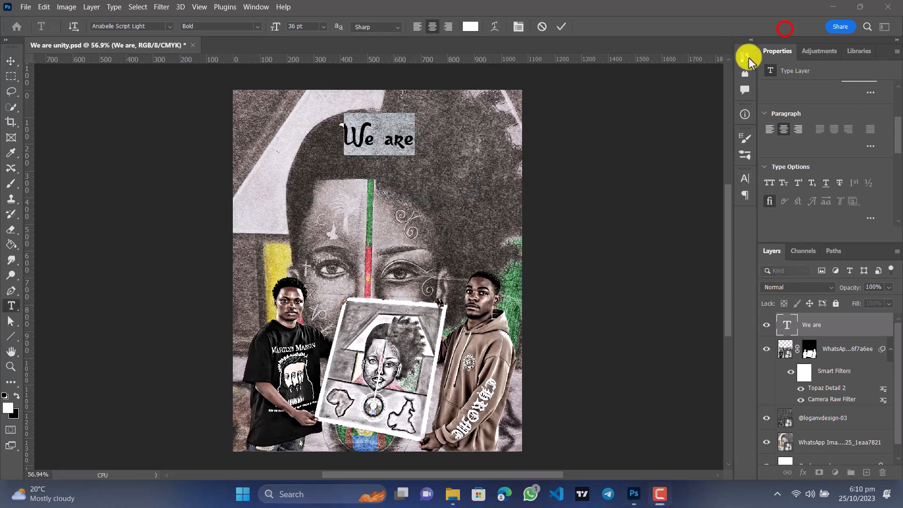
click(560, 27)
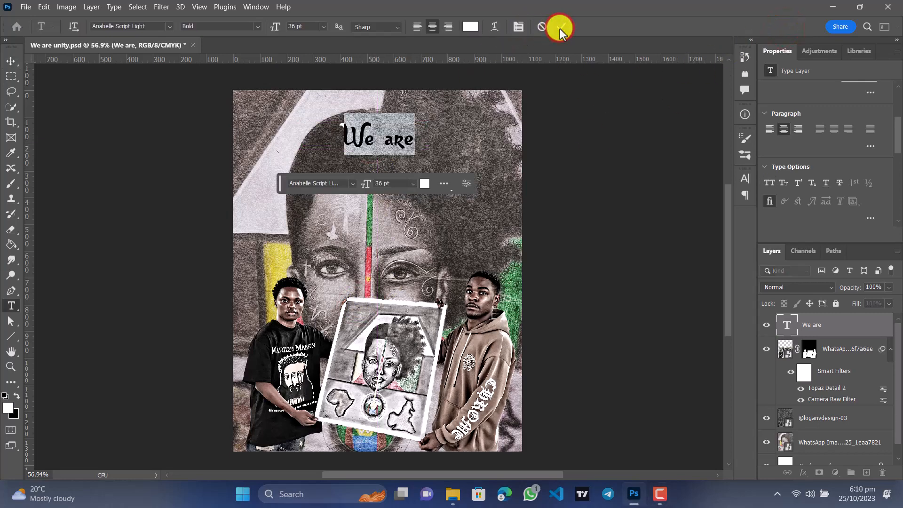
click(560, 27)
key(v)
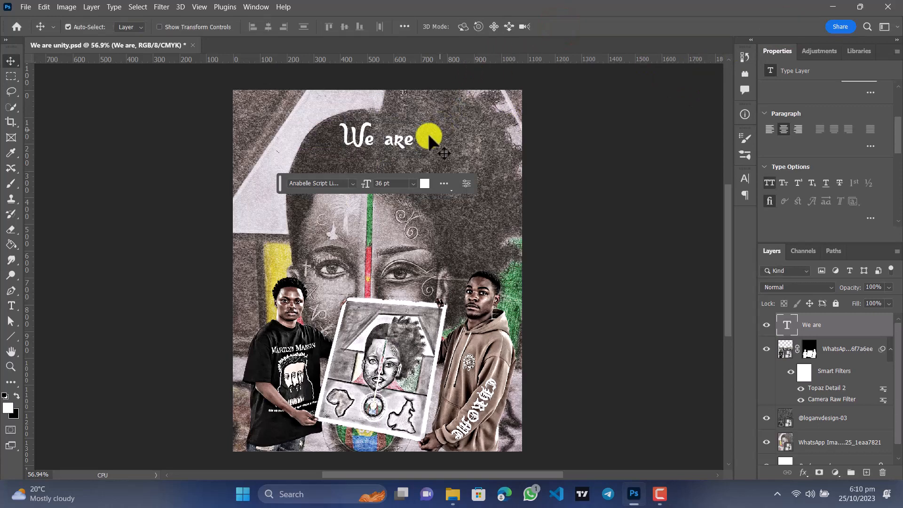
Step: Shift the "We are" text slightly left over the hair and place a duplicate of it just below
click(398, 141)
drag(397, 141, 392, 145)
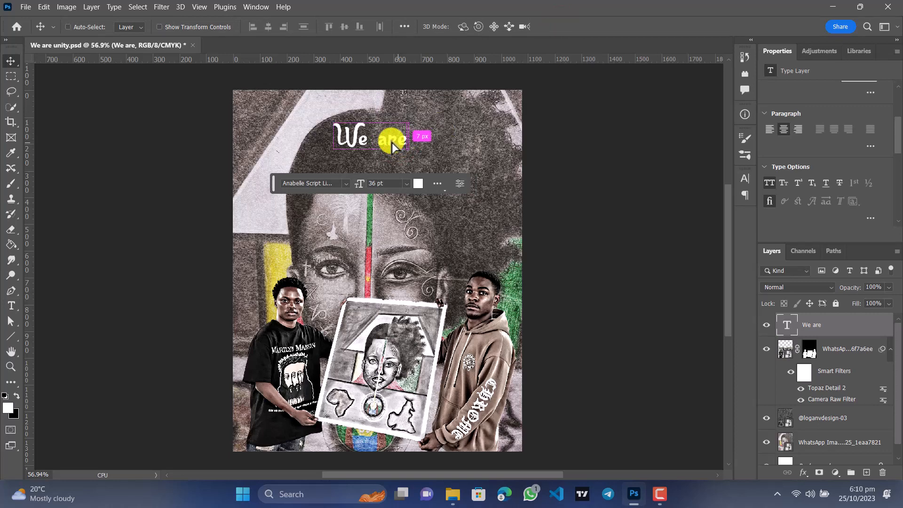
key(ctrl+j)
drag(392, 146, 393, 160)
Step: Replace the wording of the duplicated text line with "Unity"
double_click(393, 165)
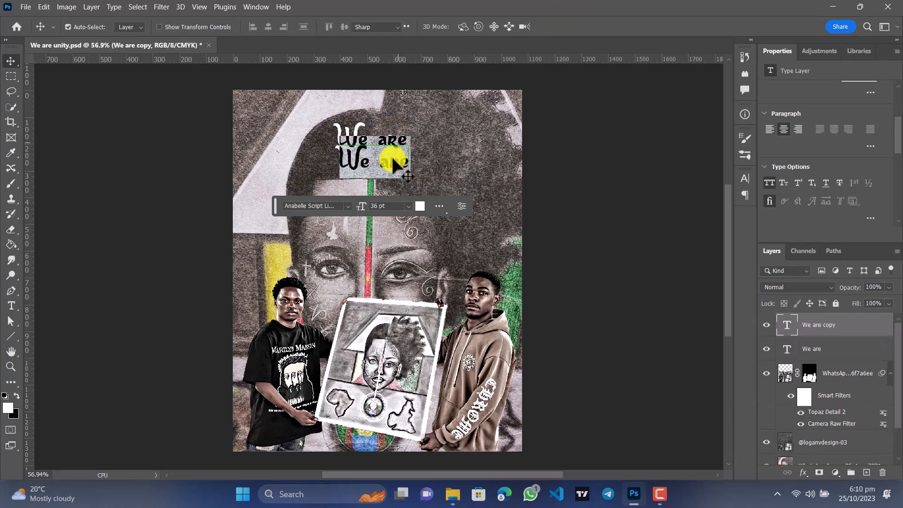
text(Un)
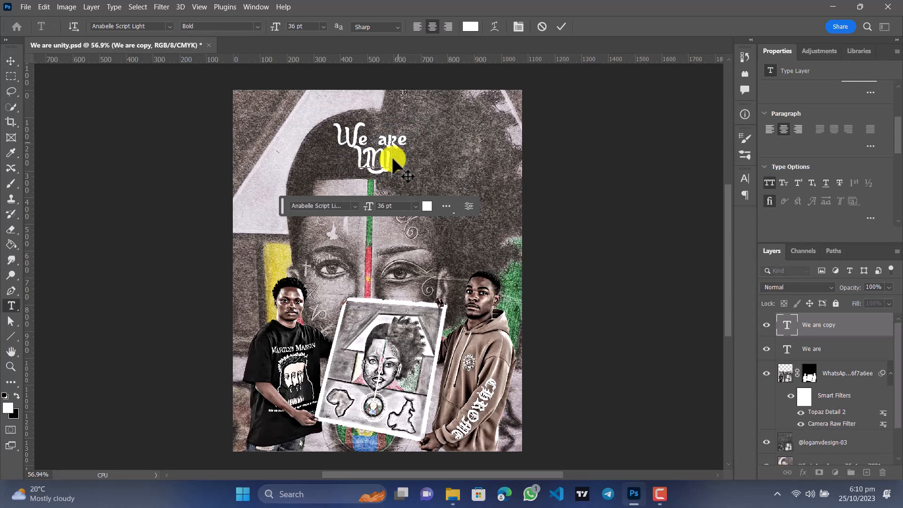
text(ity)
key(BackSpace)
key(BackSpace)
key(BackSpace)
key(BackSpace)
key(BackSpace)
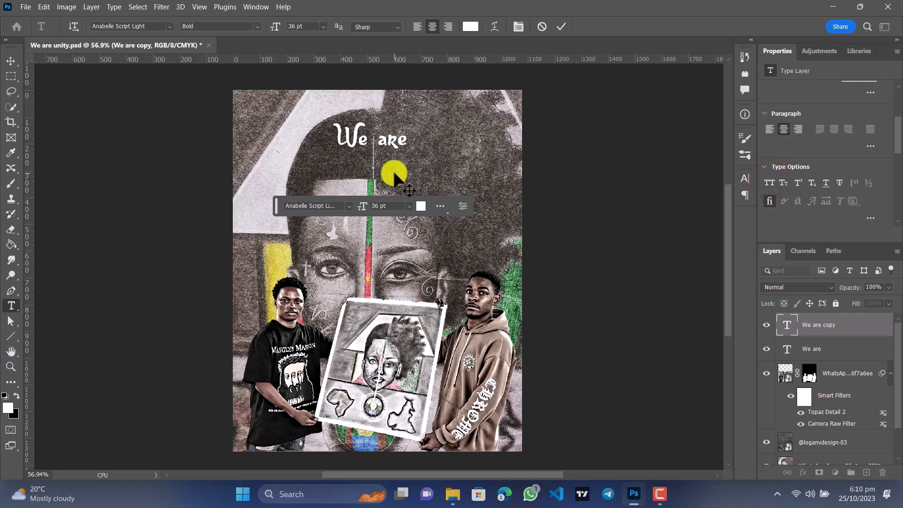
text(Unity)
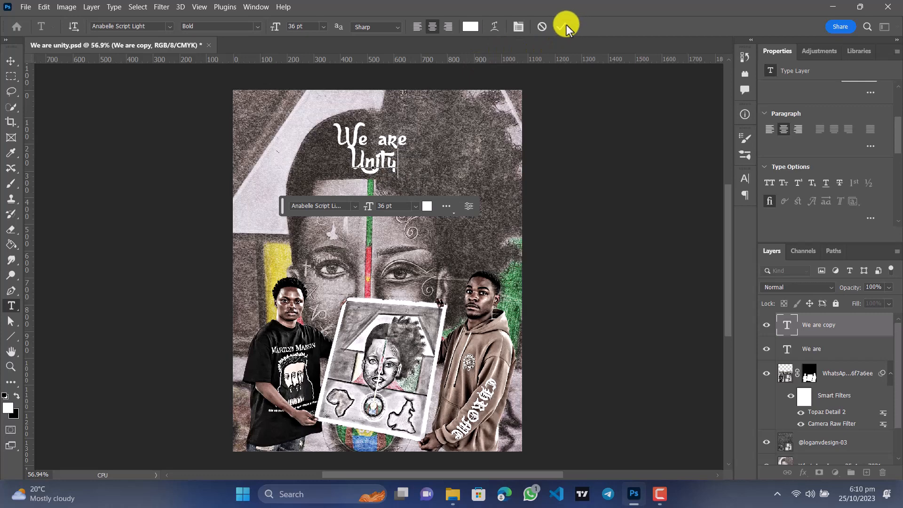
key(ctrl+Return)
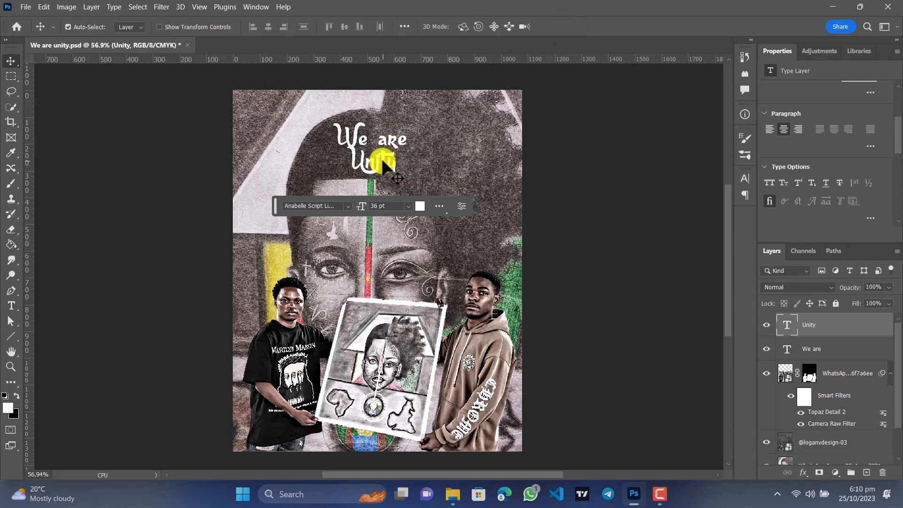
Step: Move the "Unity" text about 70 px to the right so it sits offset beneath "We are"
drag(382, 160, 403, 166)
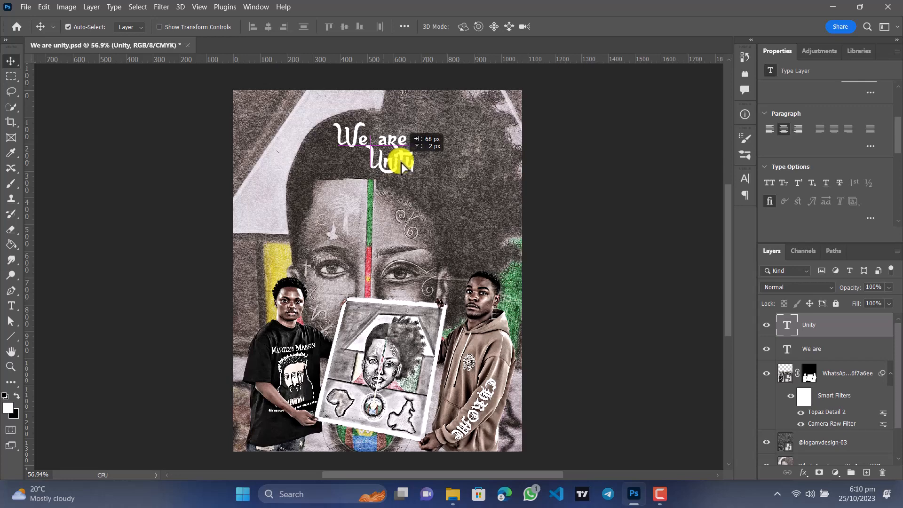
drag(403, 166, 406, 166)
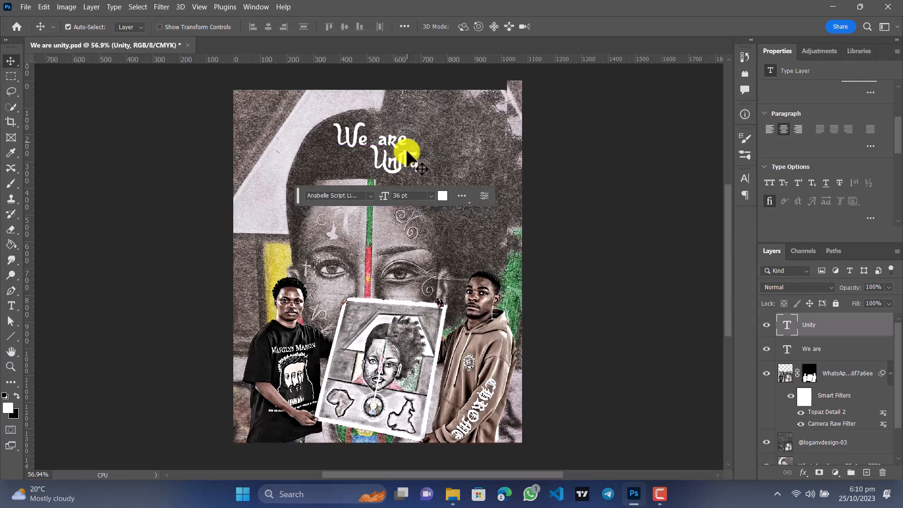
scroll(401, 151, down, 1)
Step: Colour the "Unity" text yellow (e7db67), sampled from the yellow patch in the background drawing
double_click(401, 144)
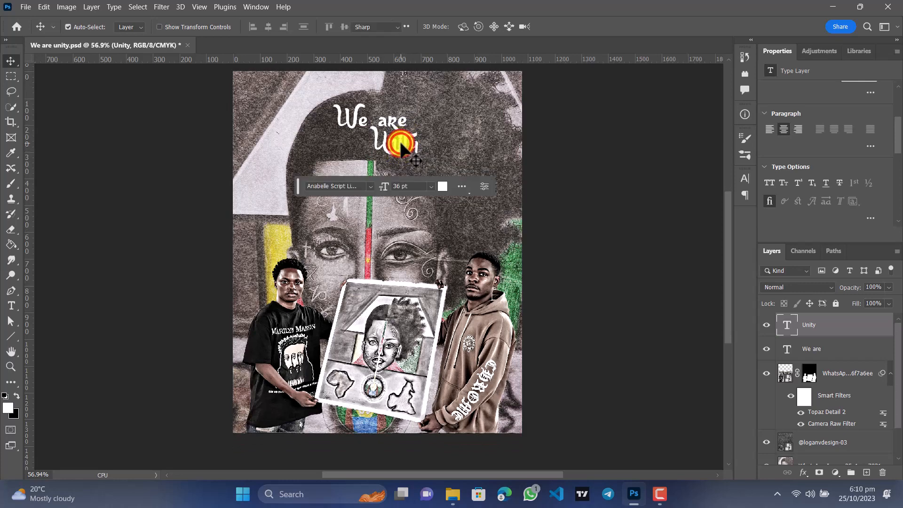
click(443, 187)
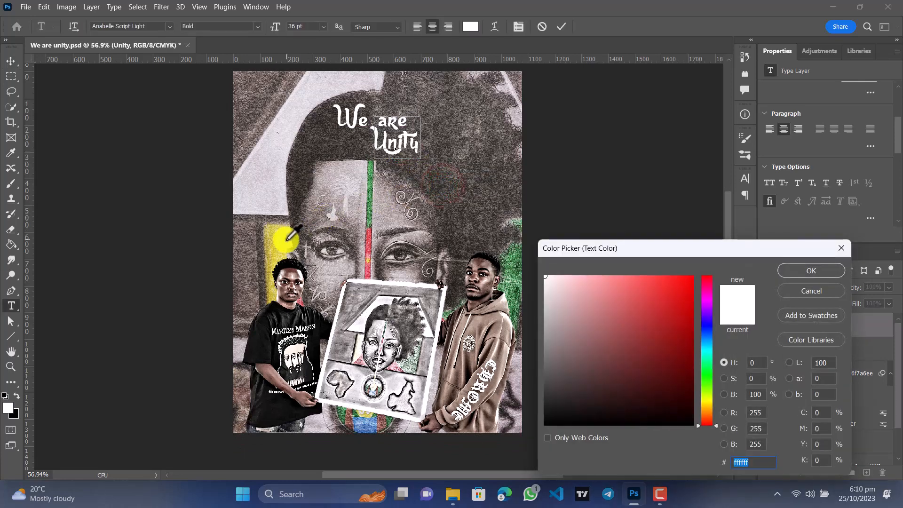
click(280, 242)
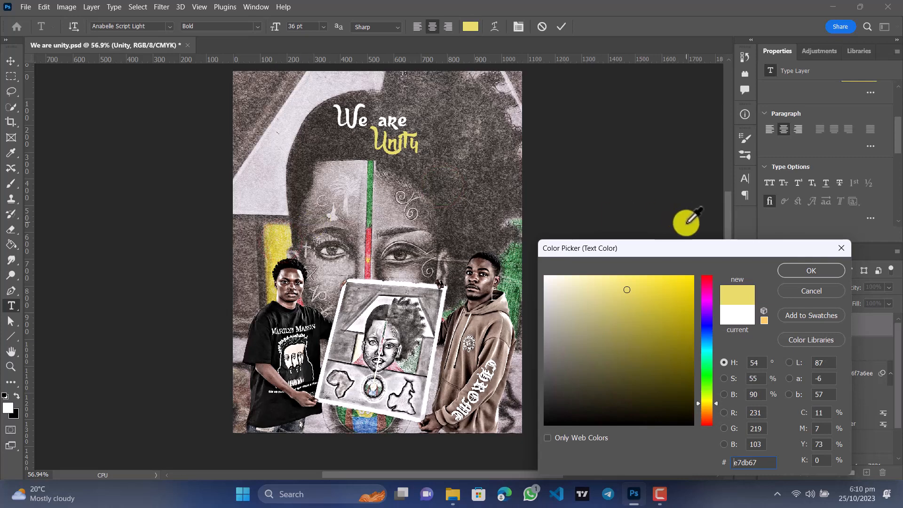
click(792, 272)
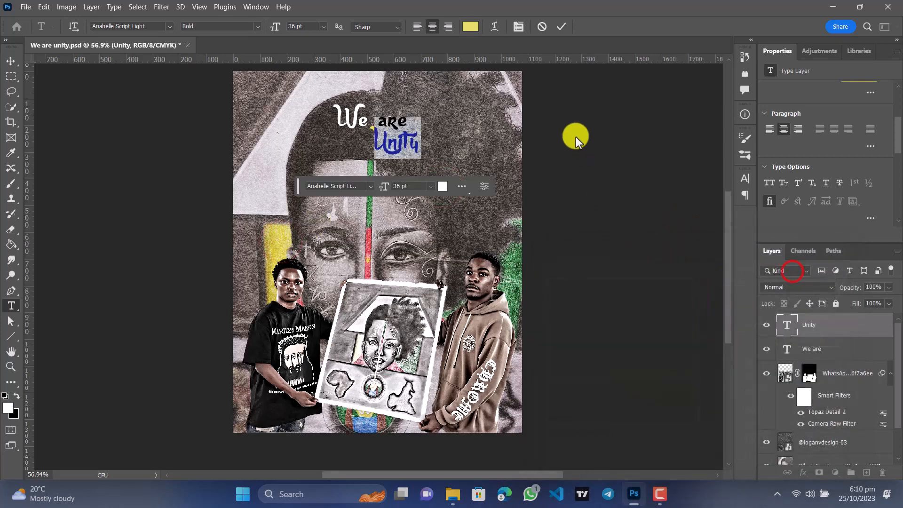
click(561, 26)
key(v)
click(458, 126)
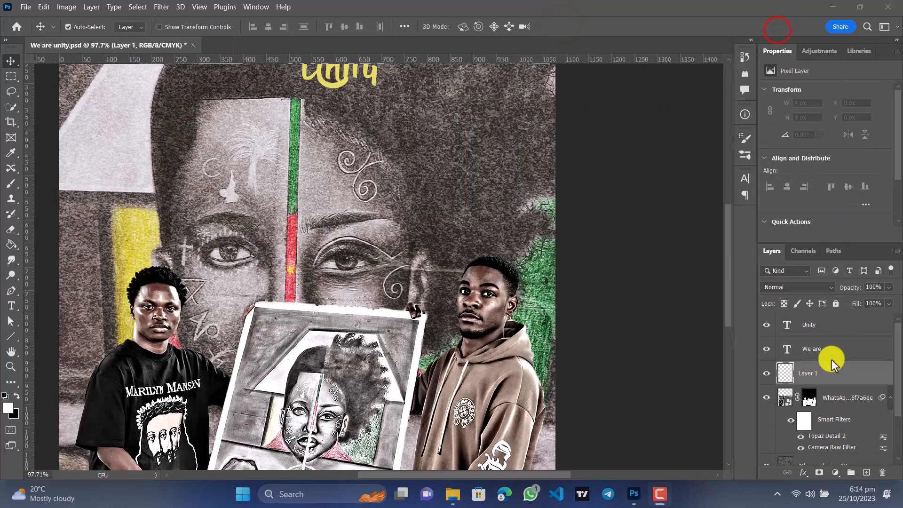
Step: Clip Layer 1 to the masked photo of the two men and set the Brush's foreground colour to light green (8cf89e)
click(829, 369)
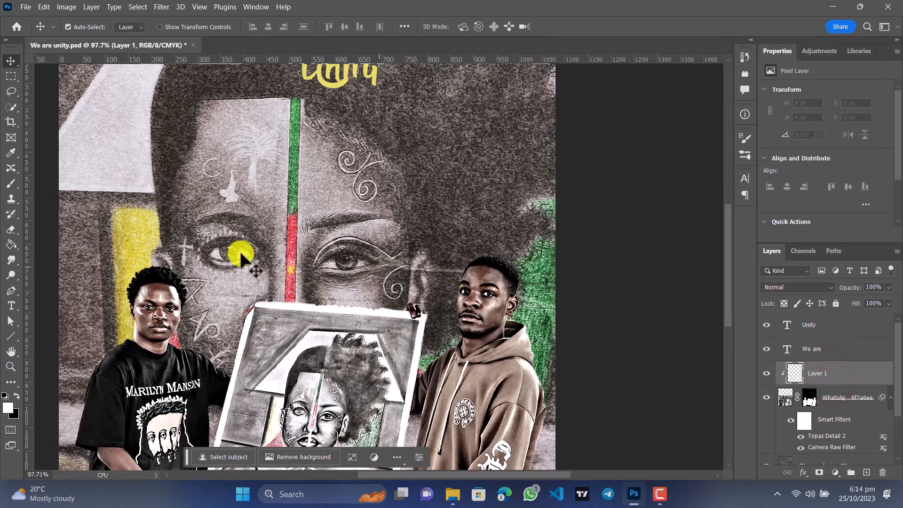
click(9, 185)
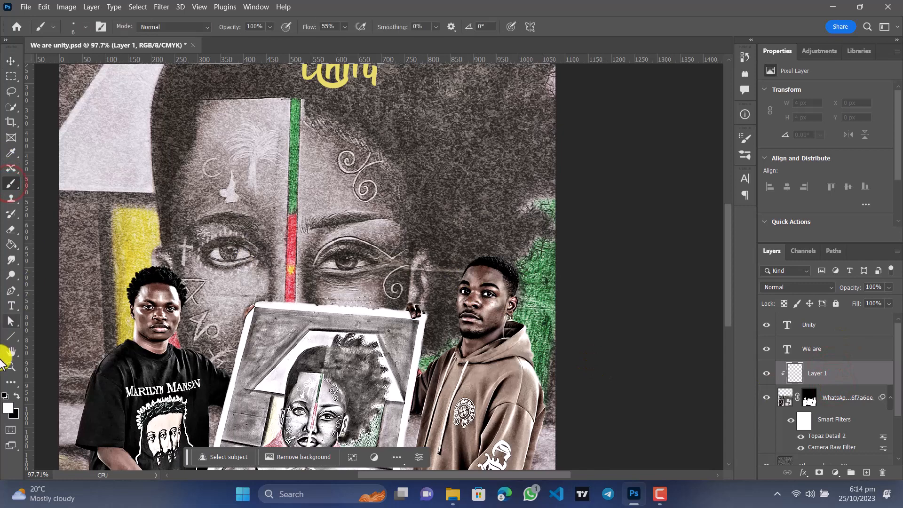
click(9, 410)
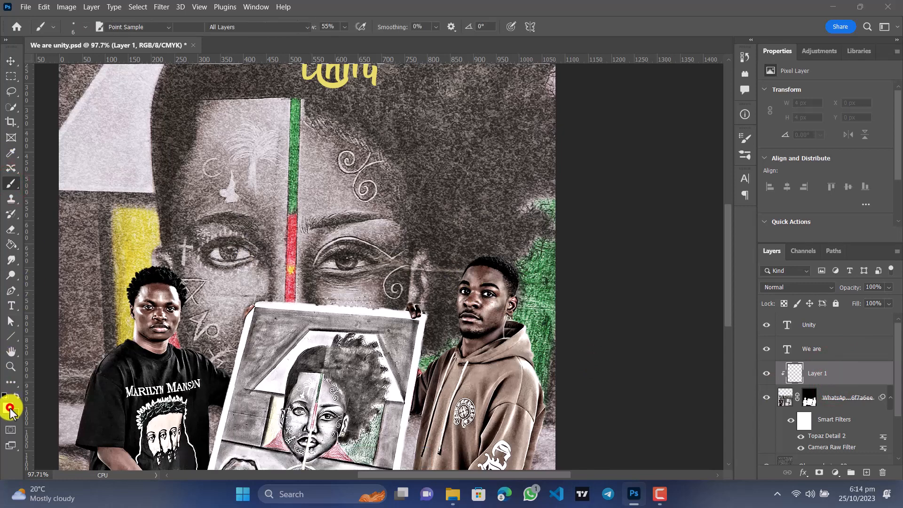
click(528, 312)
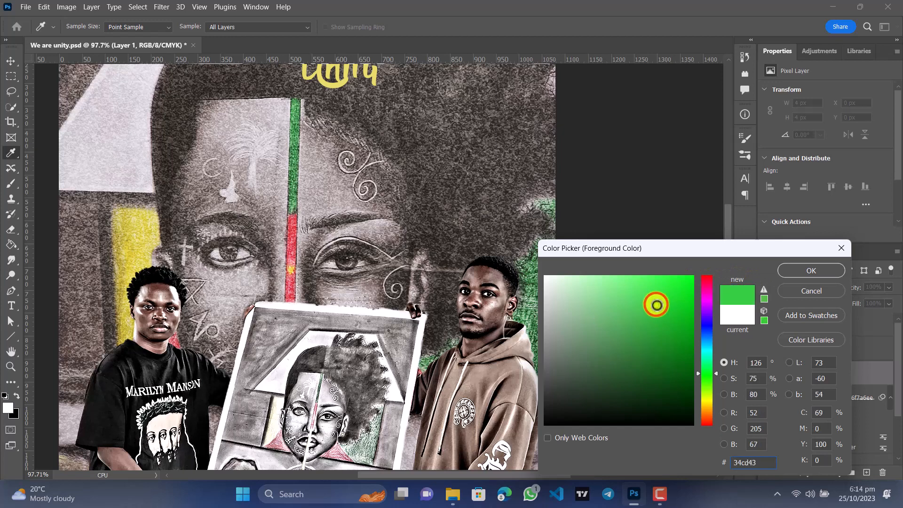
drag(656, 305, 606, 280)
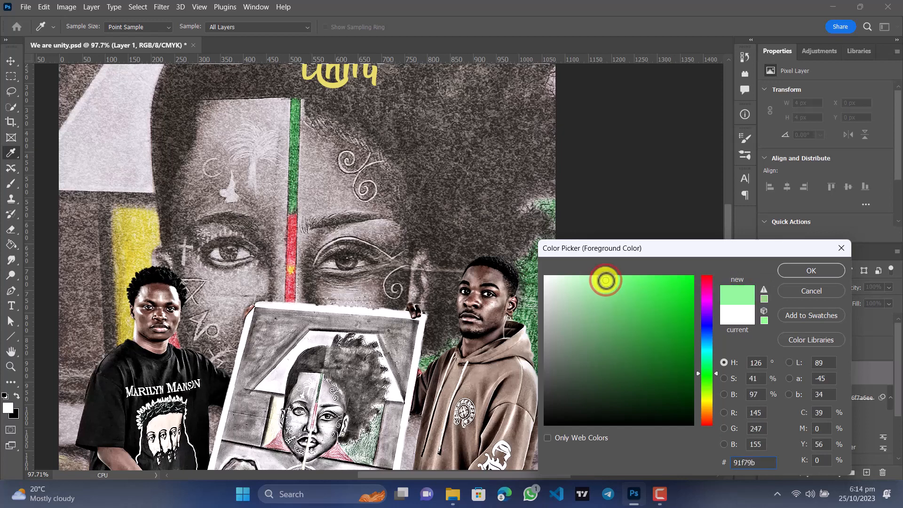
click(532, 314)
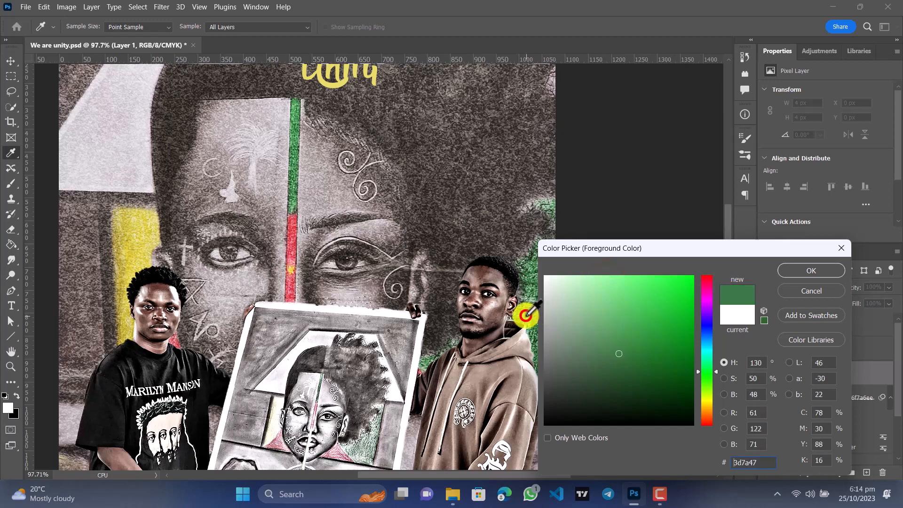
click(603, 311)
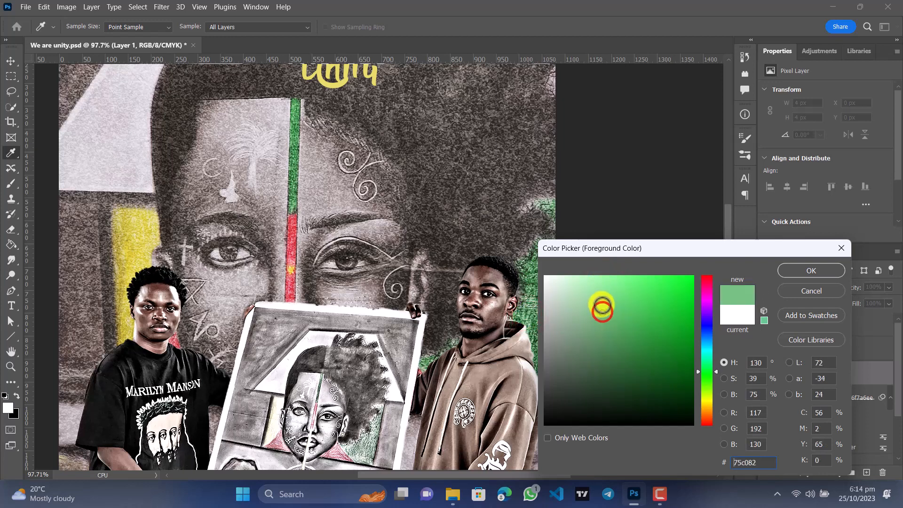
click(600, 299)
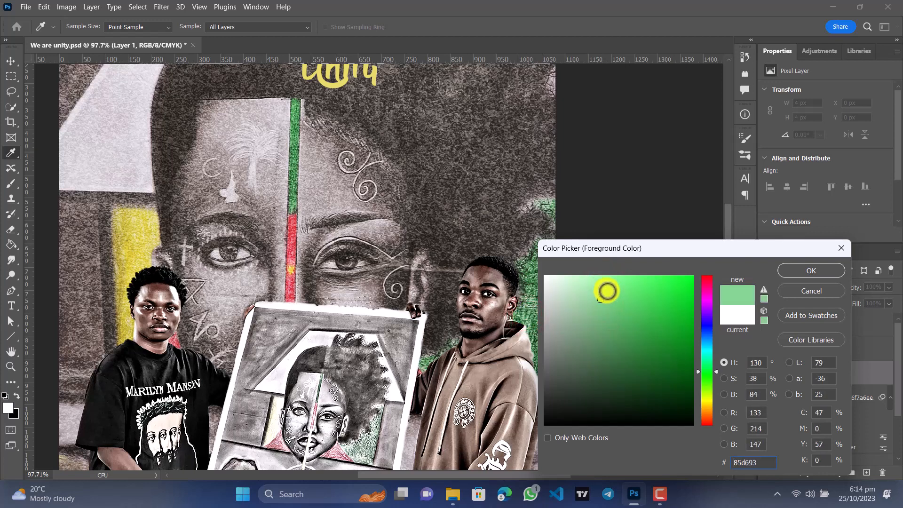
click(608, 281)
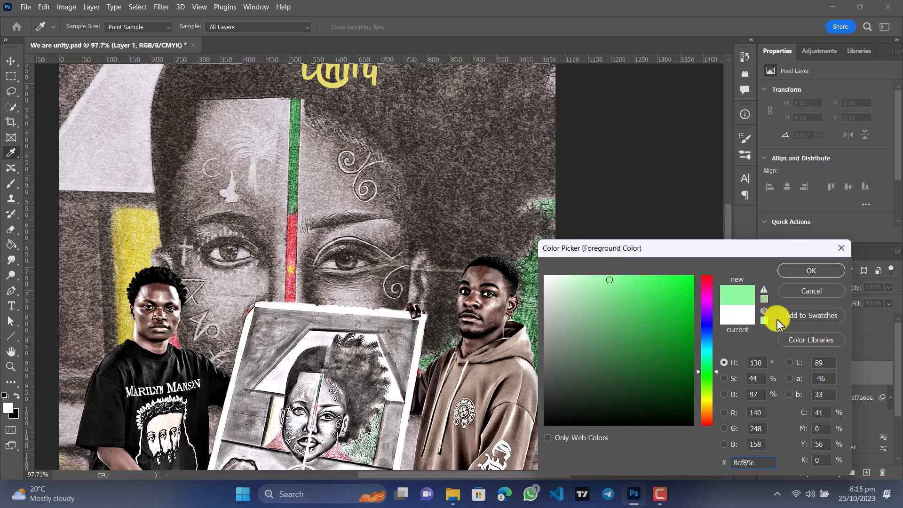
click(813, 272)
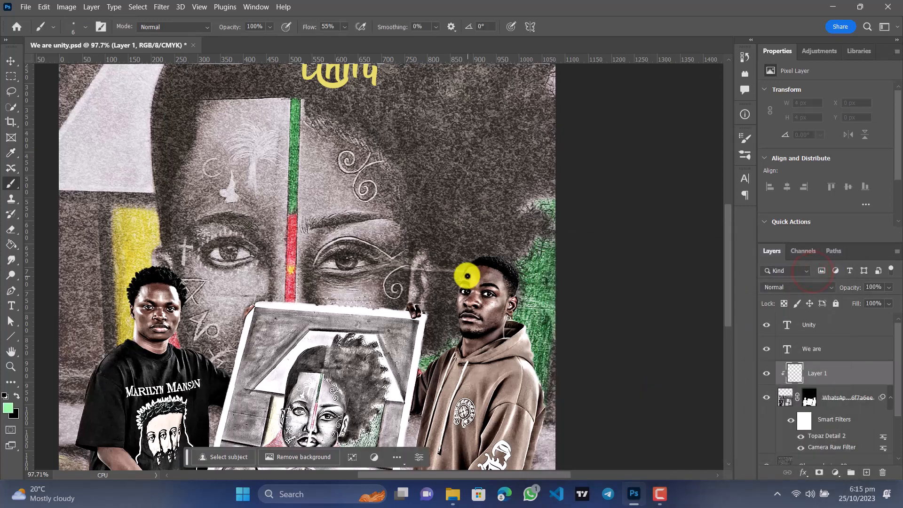
Step: Paint a green rim light with the 6 px Soft Round brush along the hair and ear edge of the man in the hoodie
click(85, 27)
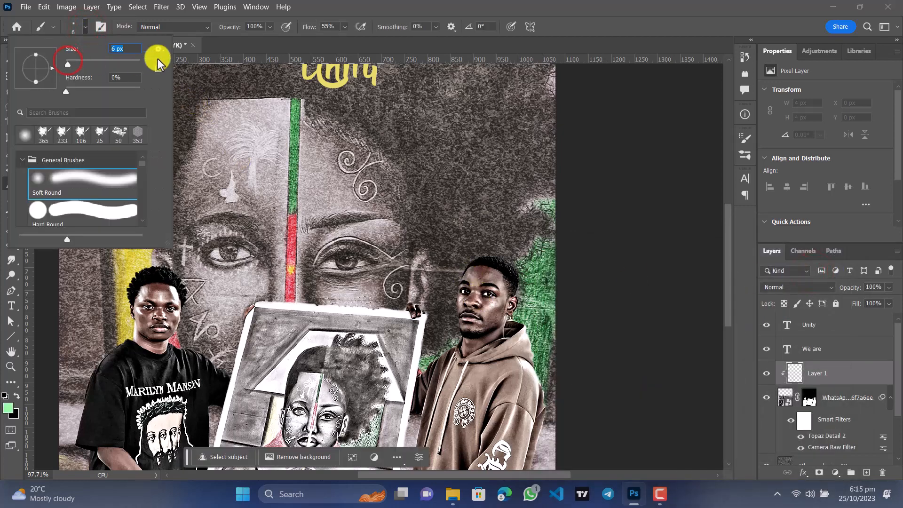
click(261, 41)
scroll(512, 263, up, 1)
scroll(512, 262, up, 9)
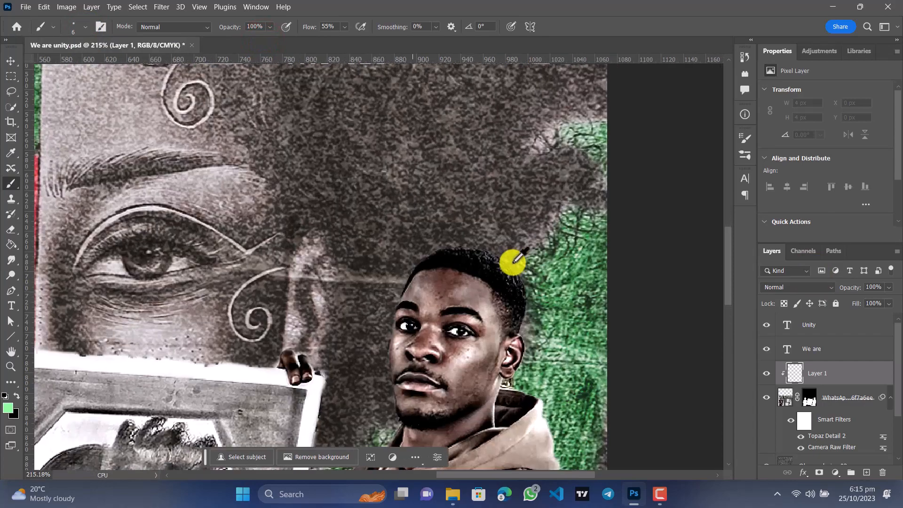
drag(489, 321, 422, 204)
scroll(422, 204, up, 5)
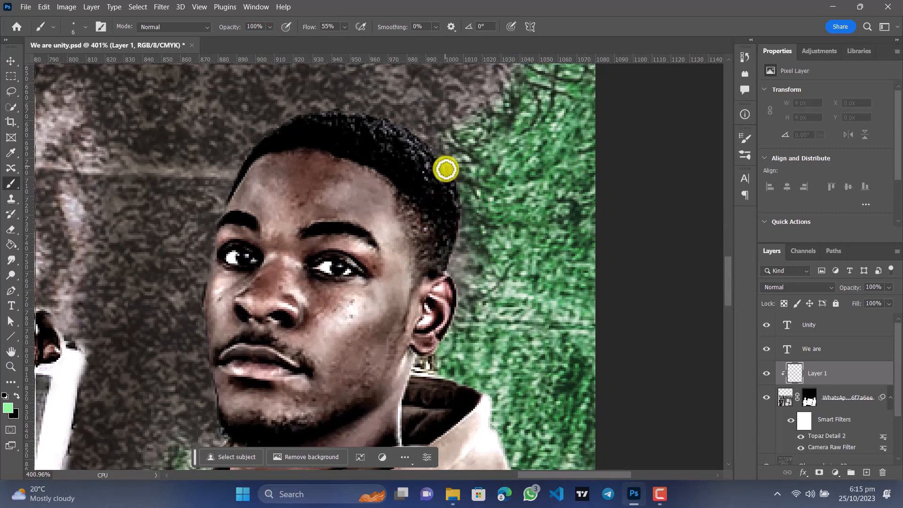
scroll(444, 178, up, 3)
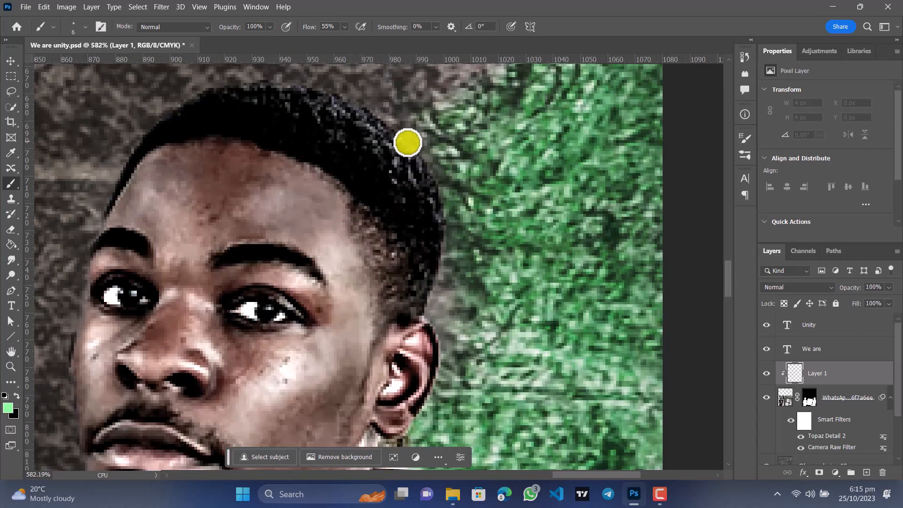
mouse_move(412, 146)
mouse_down()
mouse_move(439, 182)
mouse_move(457, 240)
mouse_up()
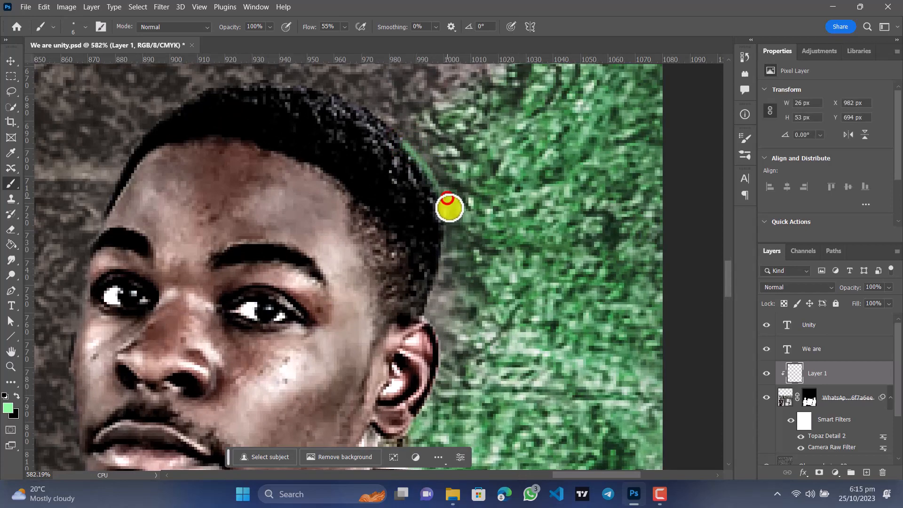
mouse_move(449, 208)
mouse_down()
mouse_move(430, 312)
mouse_move(467, 285)
mouse_move(428, 276)
mouse_up()
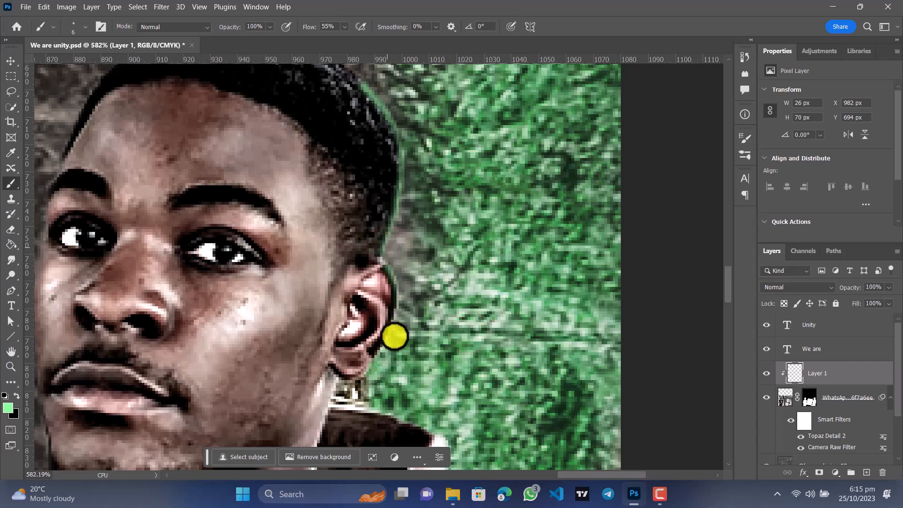
Step: Continue the green rim light down the man's neck, hood, shoulder and outer sleeve edge
mouse_move(350, 384)
mouse_down()
mouse_move(339, 386)
mouse_move(364, 285)
mouse_up()
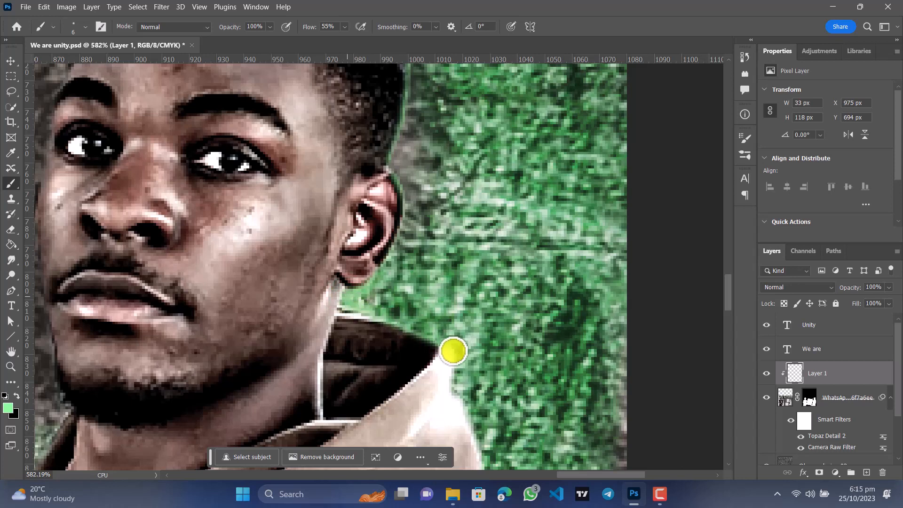
mouse_move(455, 371)
mouse_down()
mouse_move(367, 282)
mouse_move(357, 252)
mouse_move(390, 403)
mouse_move(311, 230)
mouse_move(303, 273)
mouse_move(277, 176)
mouse_move(311, 253)
mouse_up()
mouse_move(325, 291)
mouse_down()
mouse_move(333, 354)
mouse_move(253, 207)
mouse_up()
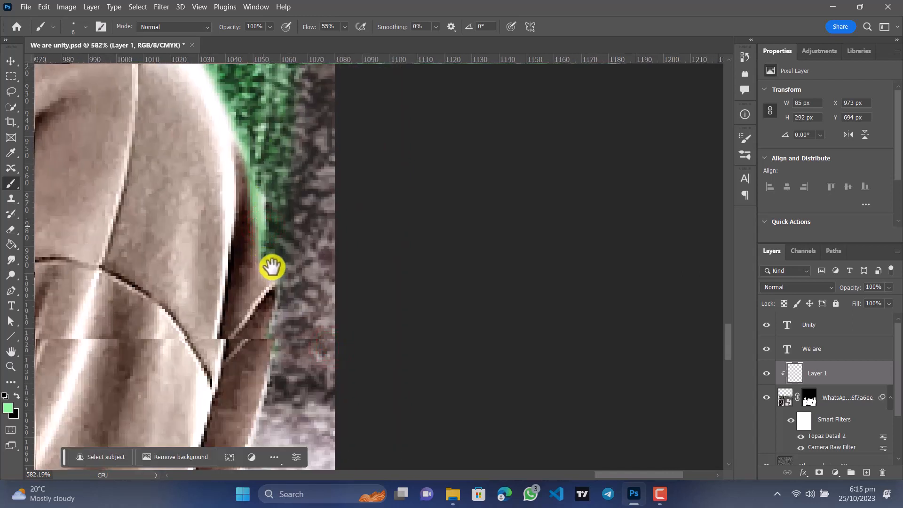
mouse_move(274, 293)
mouse_down()
mouse_move(260, 155)
mouse_move(253, 219)
mouse_up()
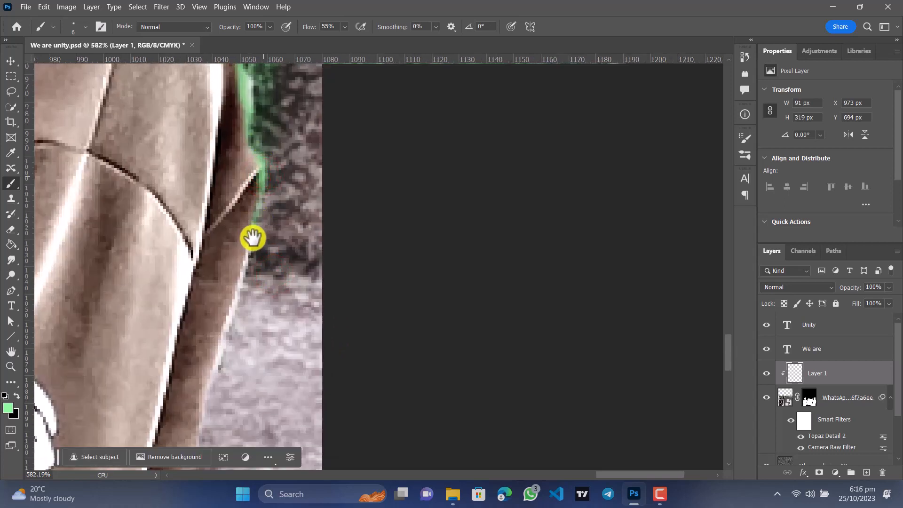
Step: Set the blend mode of the green rim-light layer (Layer 1) to Color Dodge
scroll(276, 197, down, 4)
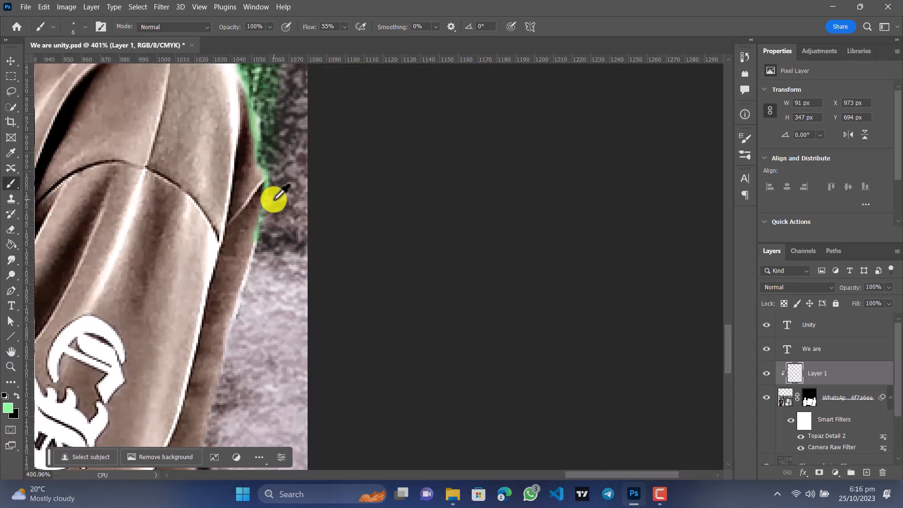
scroll(274, 199, down, 2)
drag(193, 168, 271, 318)
click(797, 288)
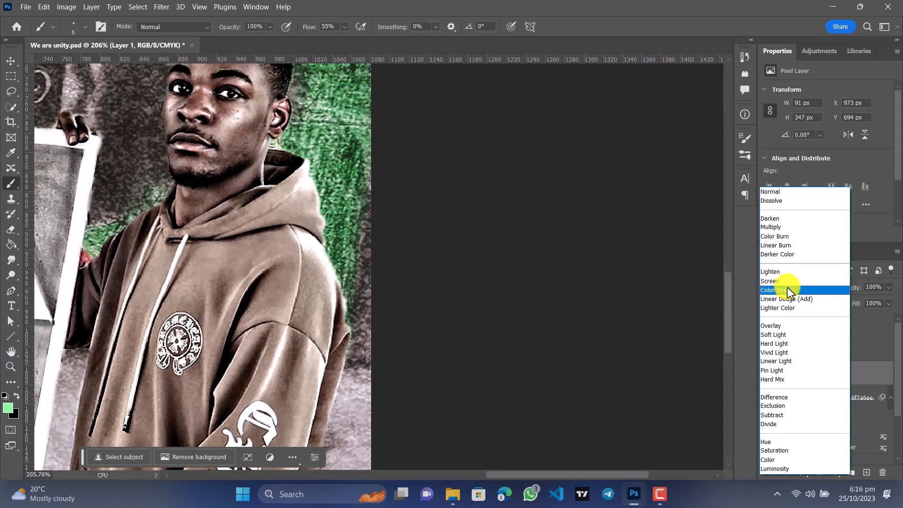
click(788, 291)
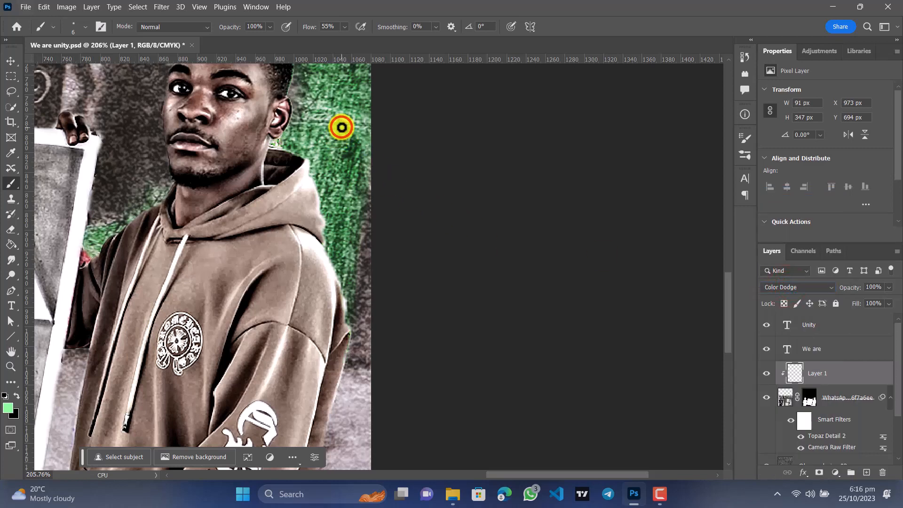
Step: Add a new layer clipped above the green rim-light layer and set the Soft Round brush to 86 px with 0% hardness
scroll(341, 127, down, 3)
drag(264, 138, 346, 210)
scroll(343, 195, up, 3)
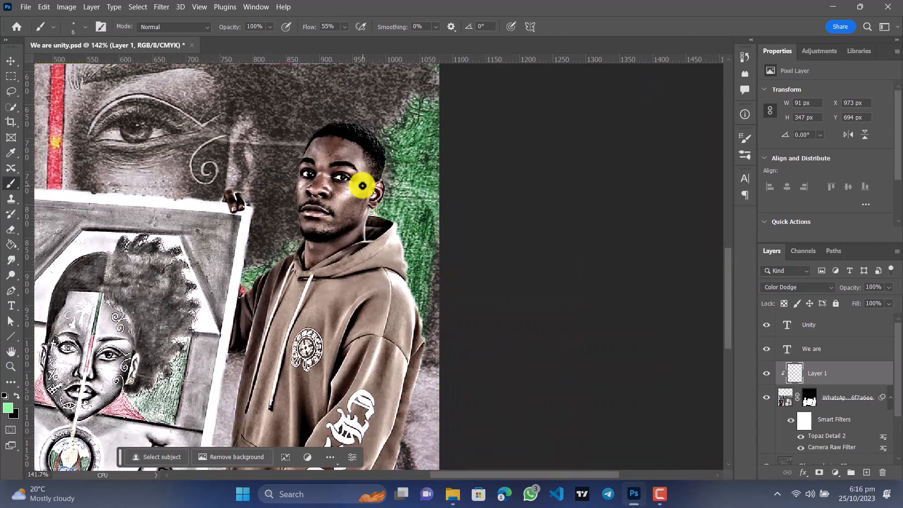
scroll(362, 185, up, 1)
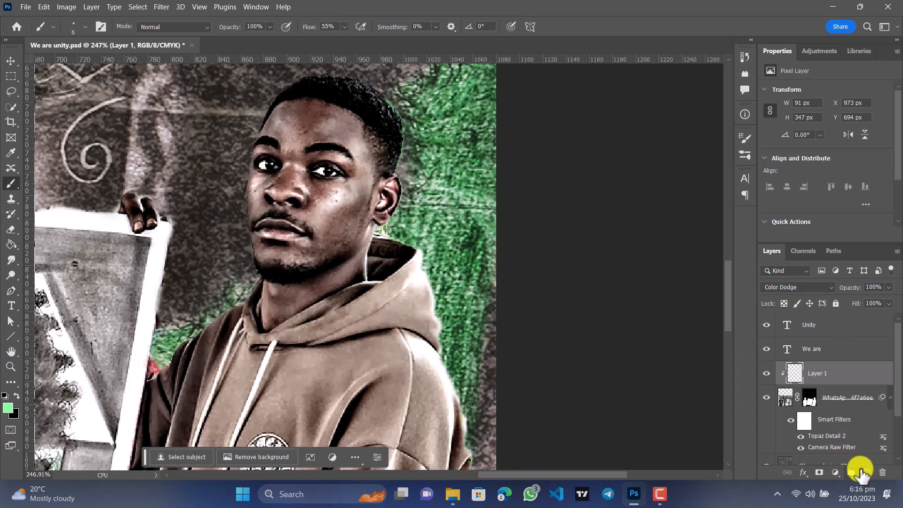
click(866, 472)
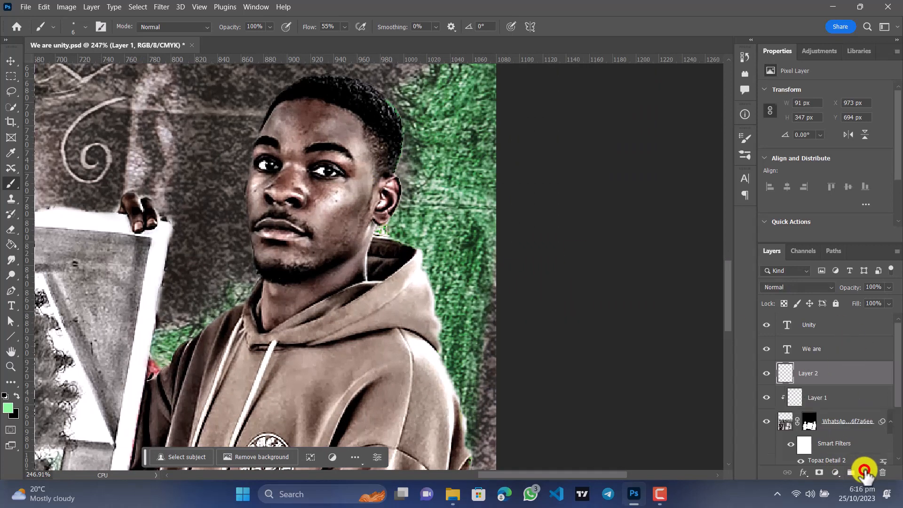
alt+click(822, 381)
click(78, 26)
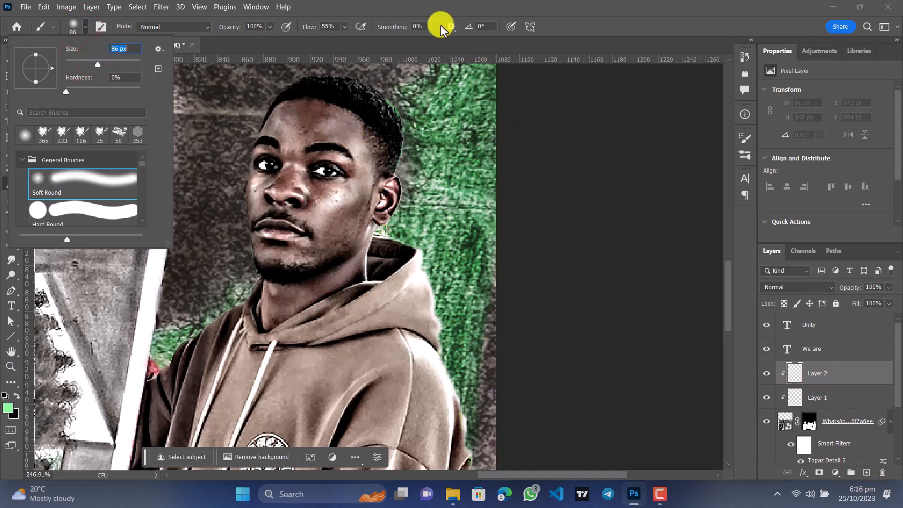
click(441, 9)
Step: Paint a soft green glow on the new clipped layer along the hoodie man's hair, shoulder and outer sleeve
drag(456, 142, 453, 178)
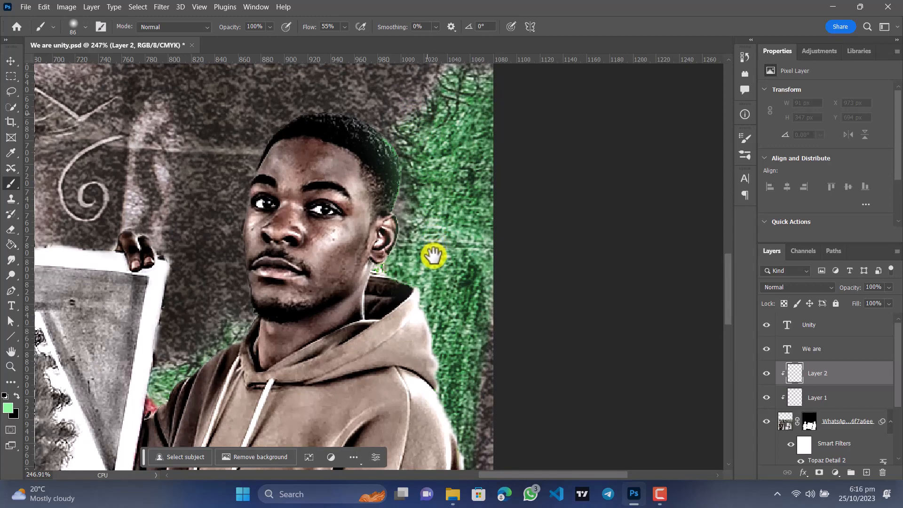
drag(470, 324, 383, 214)
click(376, 195)
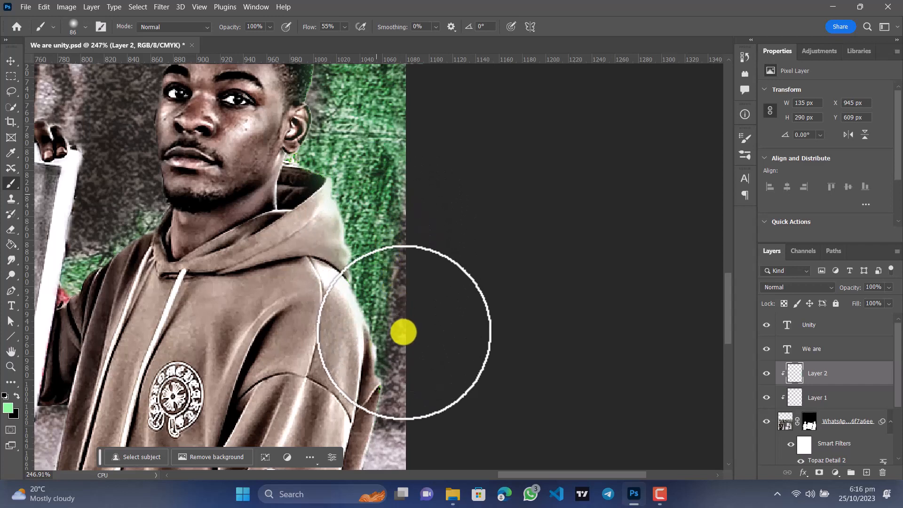
mouse_move(404, 332)
mouse_down()
mouse_move(387, 345)
mouse_move(354, 194)
mouse_move(334, 323)
mouse_up()
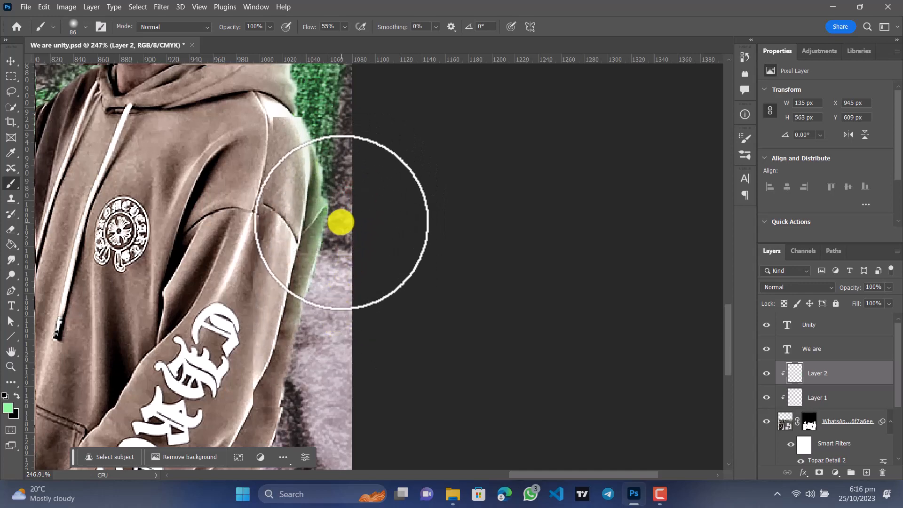
mouse_move(298, 183)
mouse_down()
mouse_move(395, 268)
mouse_move(476, 375)
mouse_up()
drag(484, 213, 457, 295)
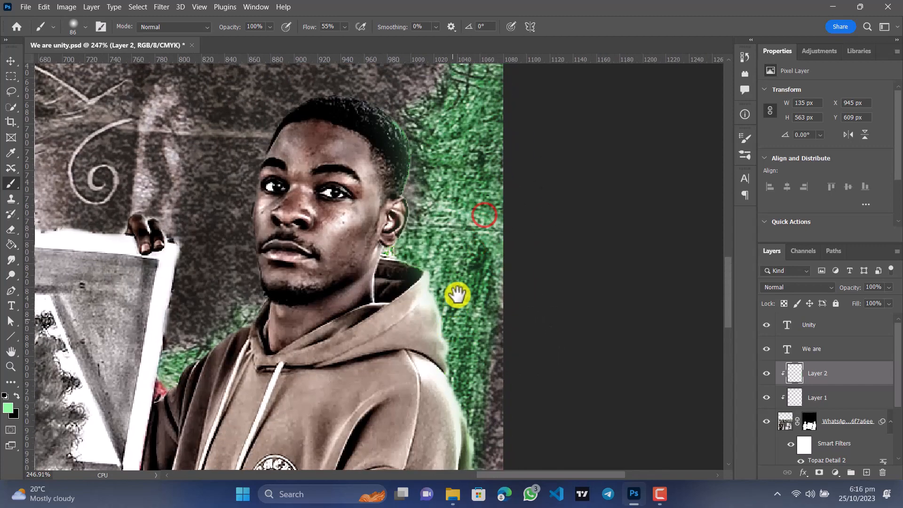
Step: Set the blend mode of the soft green glow layer (Layer 2) to Color Dodge
click(789, 286)
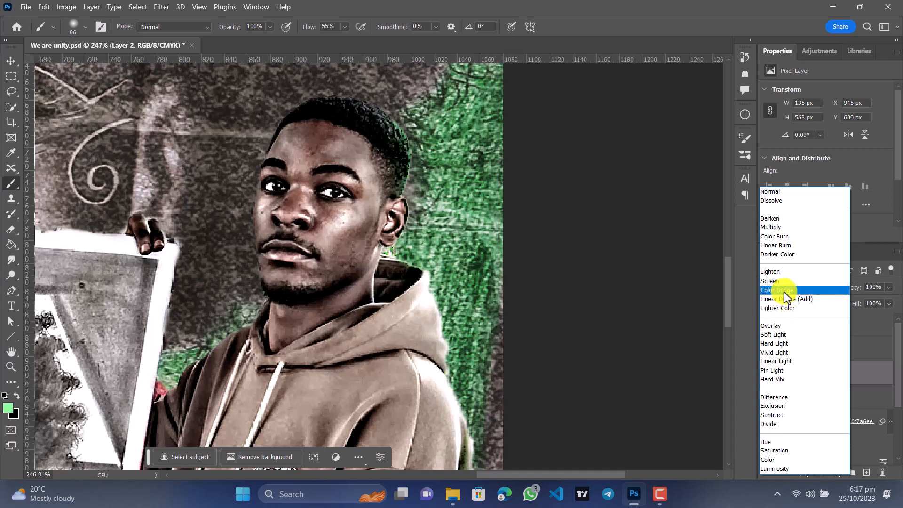
click(784, 290)
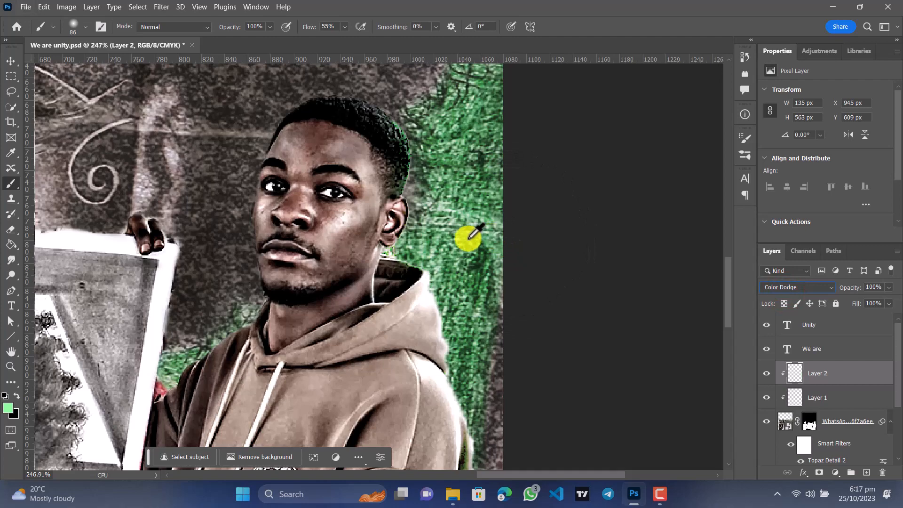
drag(467, 238, 492, 228)
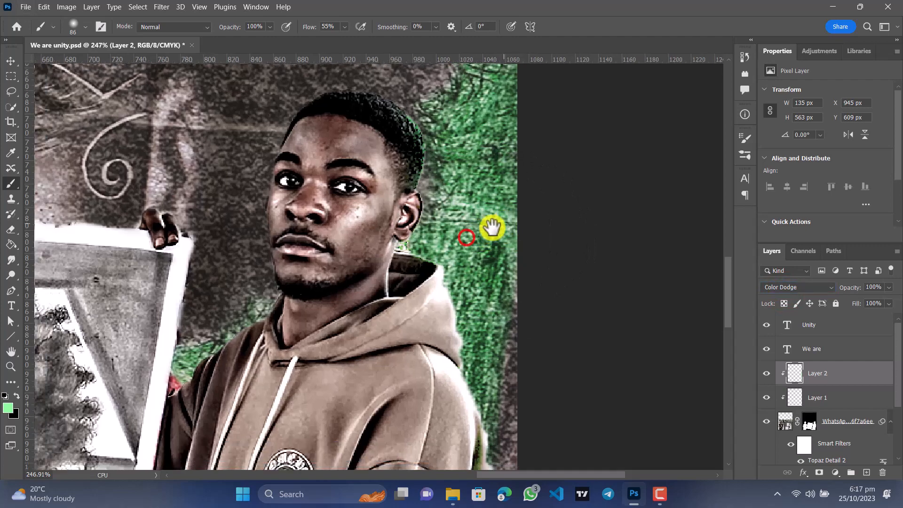
scroll(490, 228, down, 1)
scroll(490, 228, down, 4)
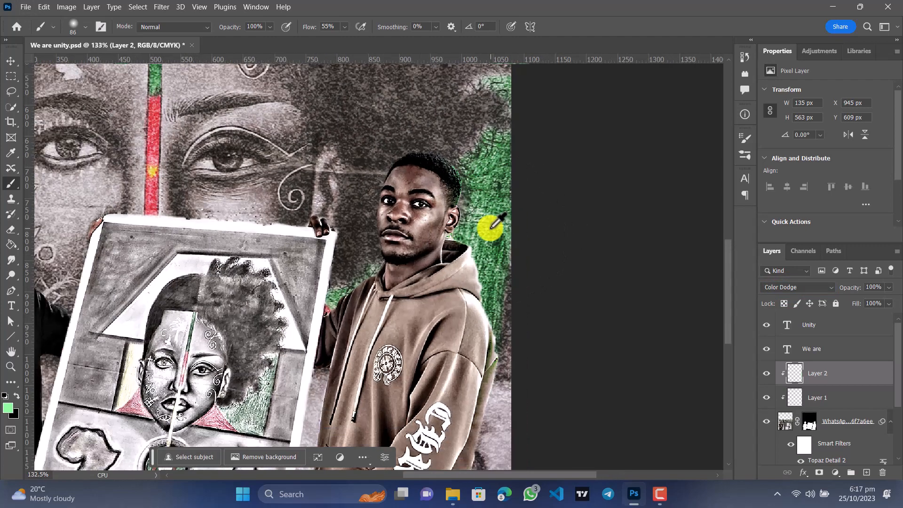
Step: Try painting the green glow over the hood opening and beside the neck of the man in the hoodie
scroll(489, 228, up, 3)
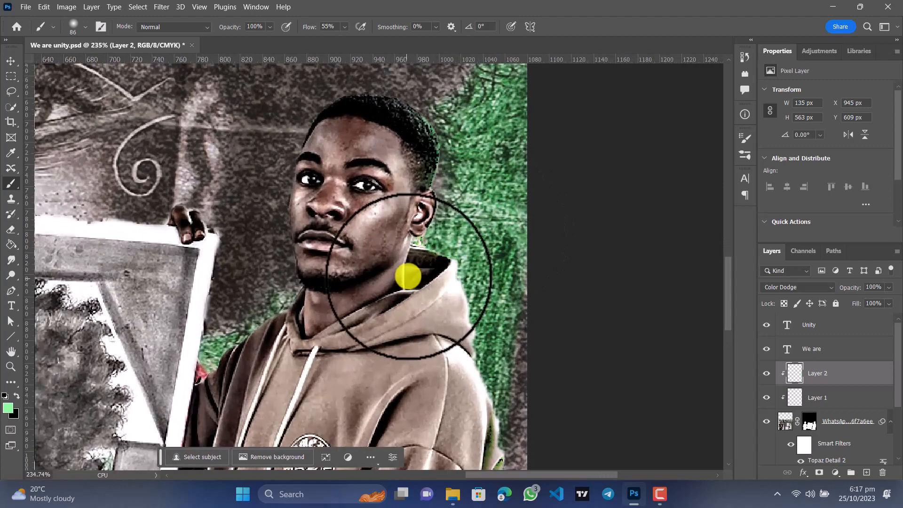
drag(414, 291, 448, 312)
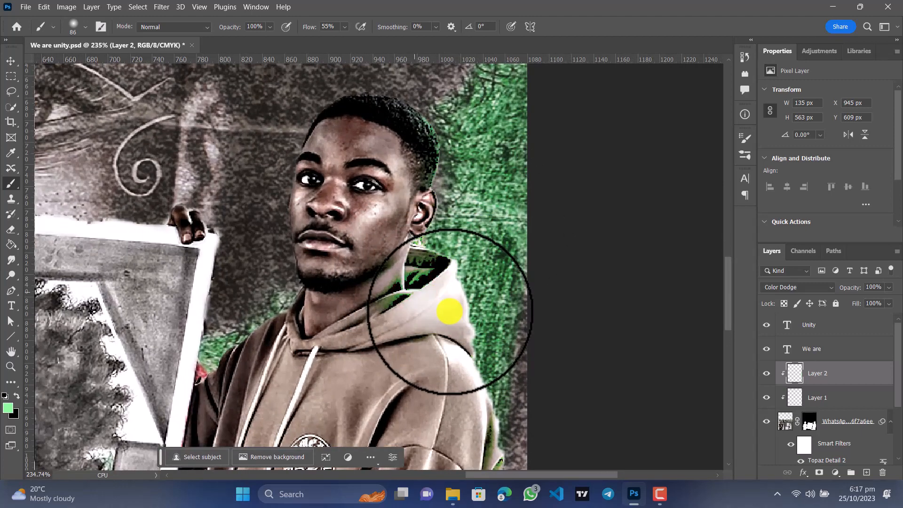
key(ctrl+z)
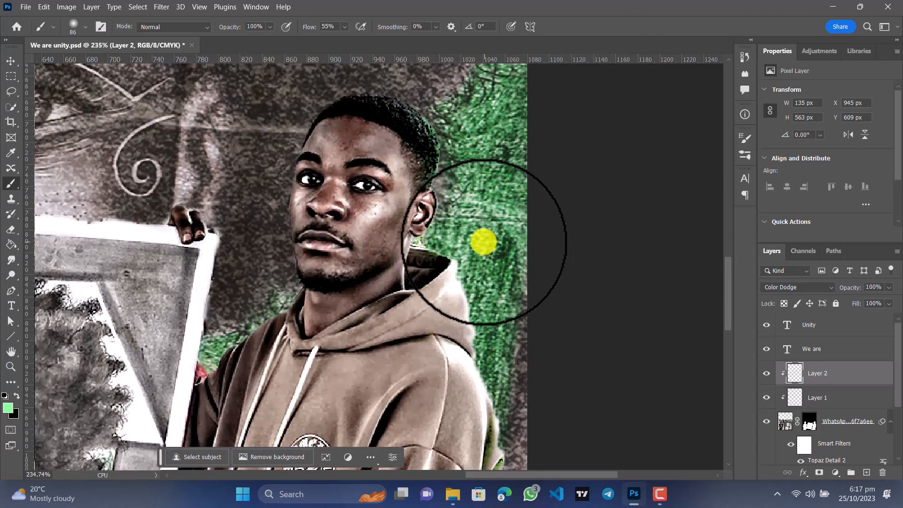
mouse_move(475, 230)
mouse_down()
mouse_move(439, 265)
mouse_move(456, 265)
mouse_up()
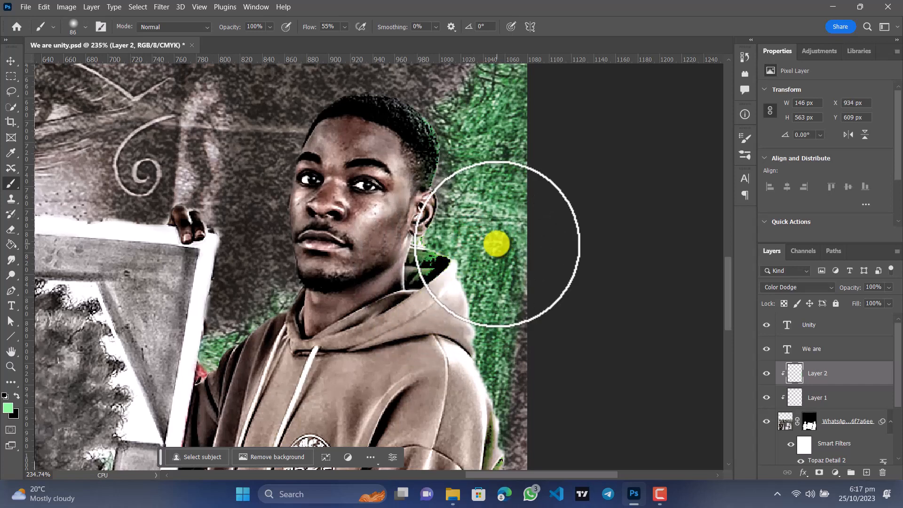
key(ctrl+z)
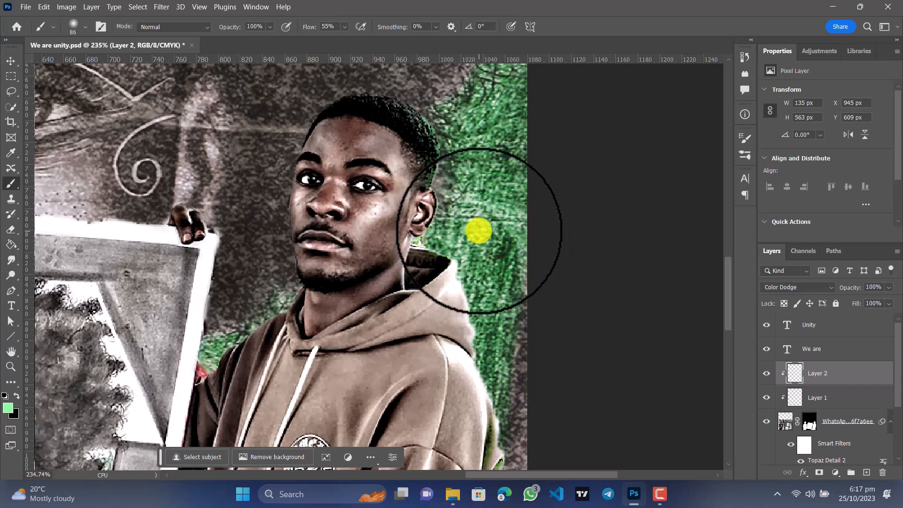
Step: Extend the soft green glow over the top and back of the hoodie man's hair
mouse_move(479, 230)
mouse_down()
mouse_move(498, 278)
mouse_move(490, 215)
mouse_move(471, 188)
mouse_move(452, 190)
mouse_move(475, 259)
mouse_up()
key(space)
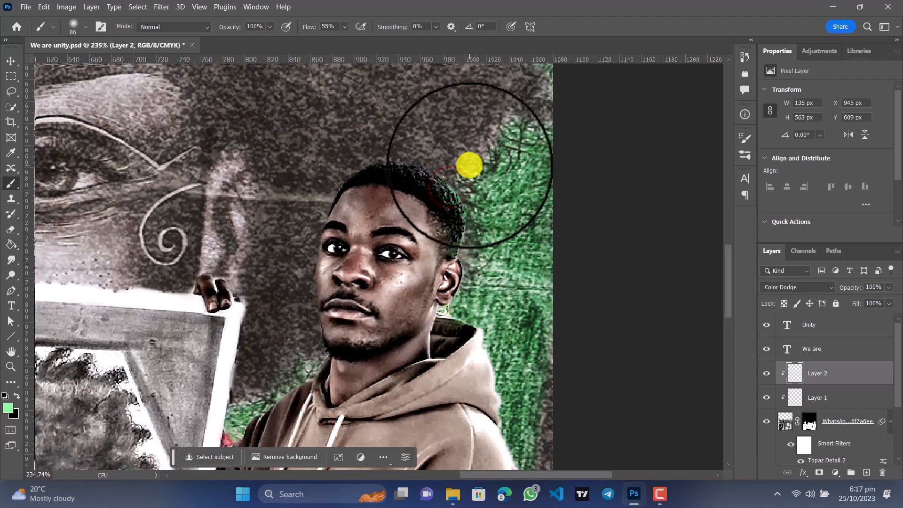
drag(469, 155, 469, 154)
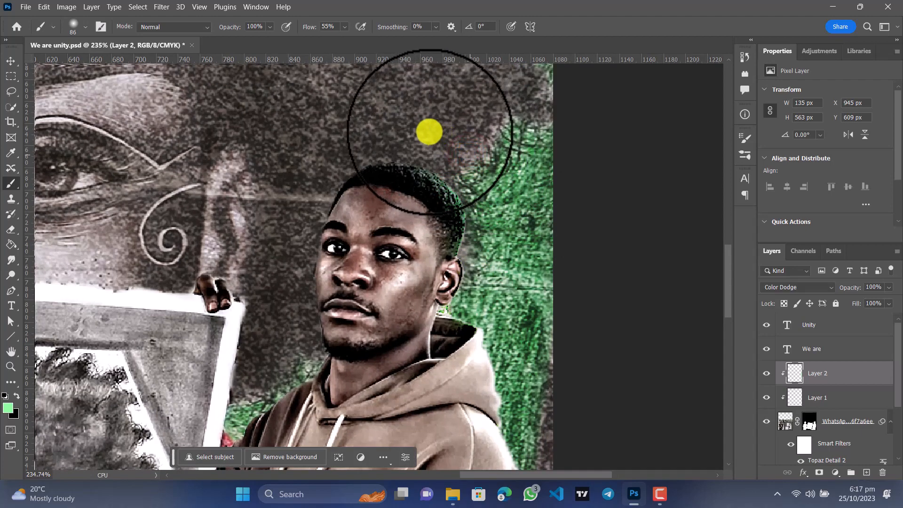
scroll(464, 158, down, 5)
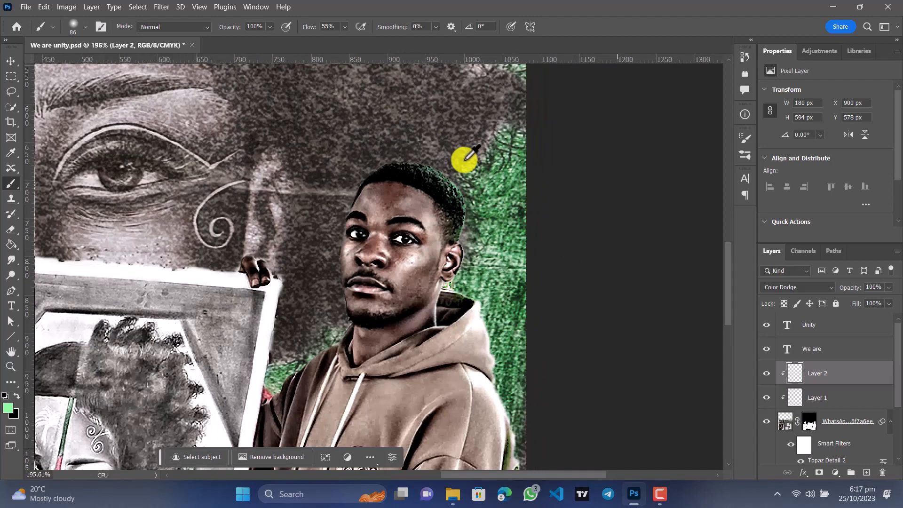
scroll(465, 158, down, 4)
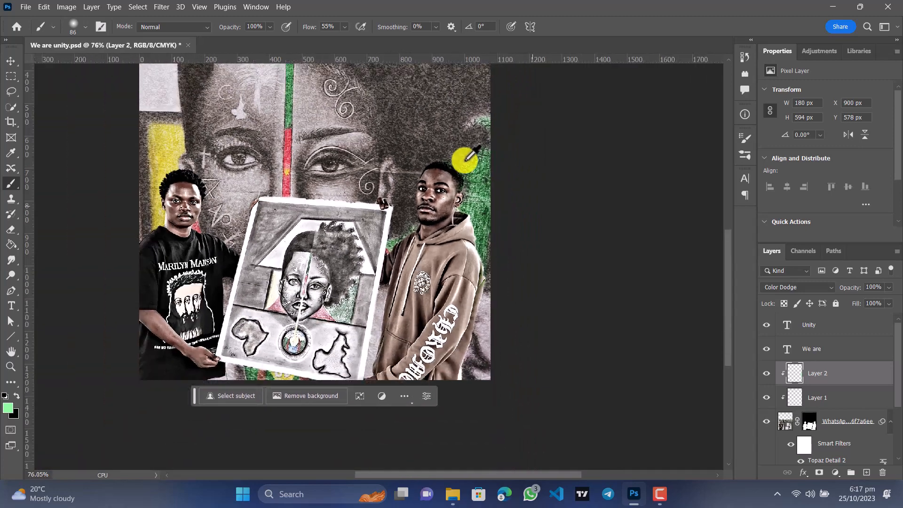
drag(400, 183, 408, 216)
Step: Paint a light-yellow rim light with the 7 px brush on Layer 1 along the hair edge of the man in the black T-shirt
drag(345, 226, 270, 238)
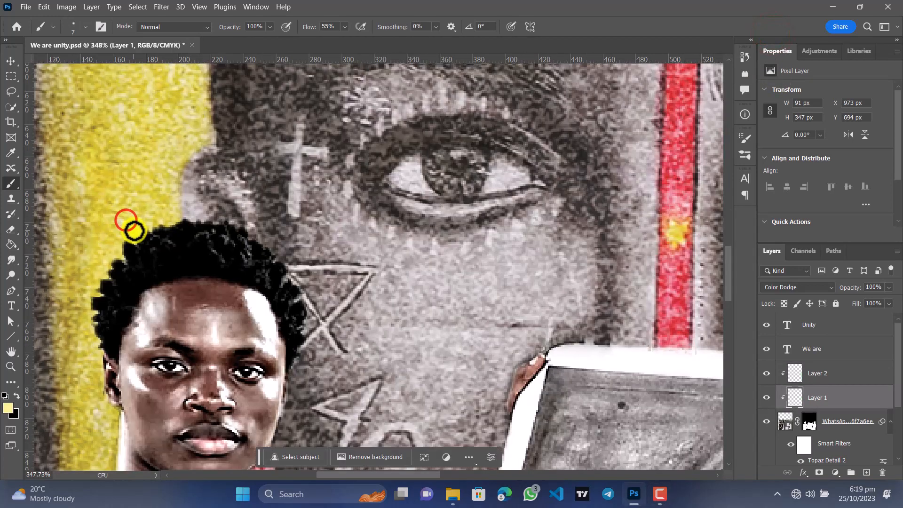
scroll(134, 230, up, 3)
scroll(133, 230, down, 3)
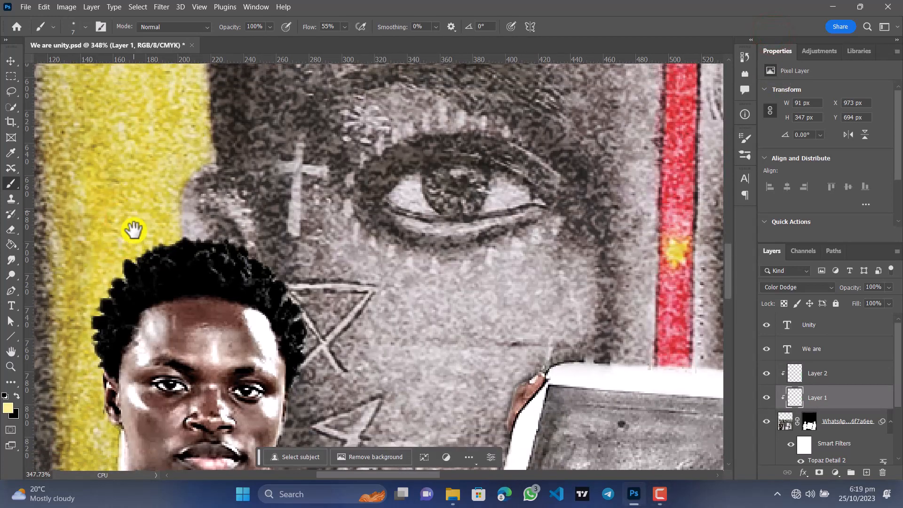
scroll(135, 230, up, 5)
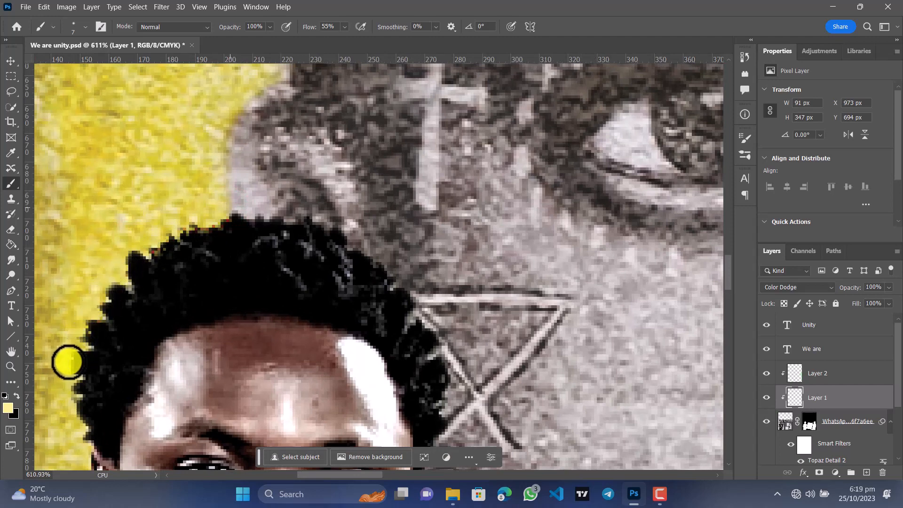
mouse_move(125, 359)
mouse_down()
mouse_move(141, 216)
mouse_move(124, 201)
mouse_move(142, 337)
mouse_move(187, 228)
mouse_move(172, 252)
mouse_move(187, 244)
mouse_move(177, 357)
mouse_move(199, 309)
mouse_move(117, 363)
mouse_move(211, 262)
mouse_move(206, 257)
mouse_move(127, 326)
mouse_move(112, 360)
mouse_up()
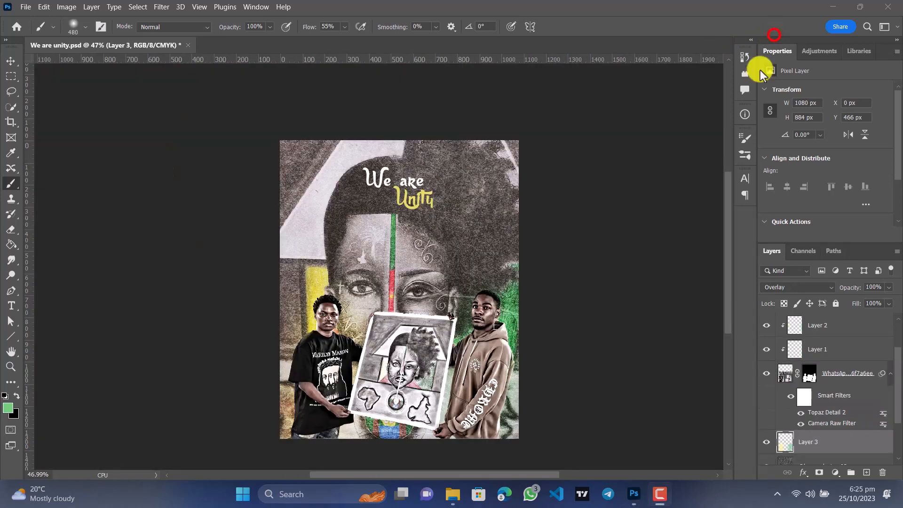
Step: Place the torn-paper image "Shape" from the paper stuff folder as an embedded object below the title text layers
click(612, 228)
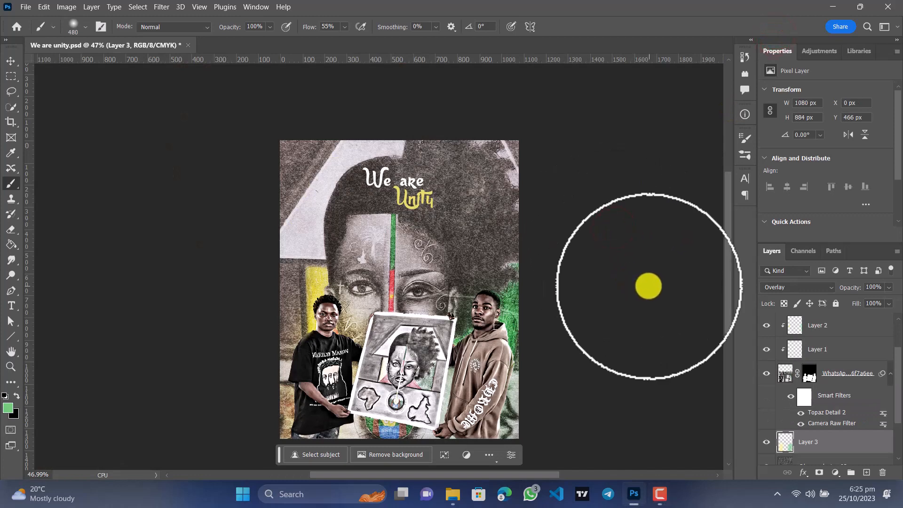
click(836, 444)
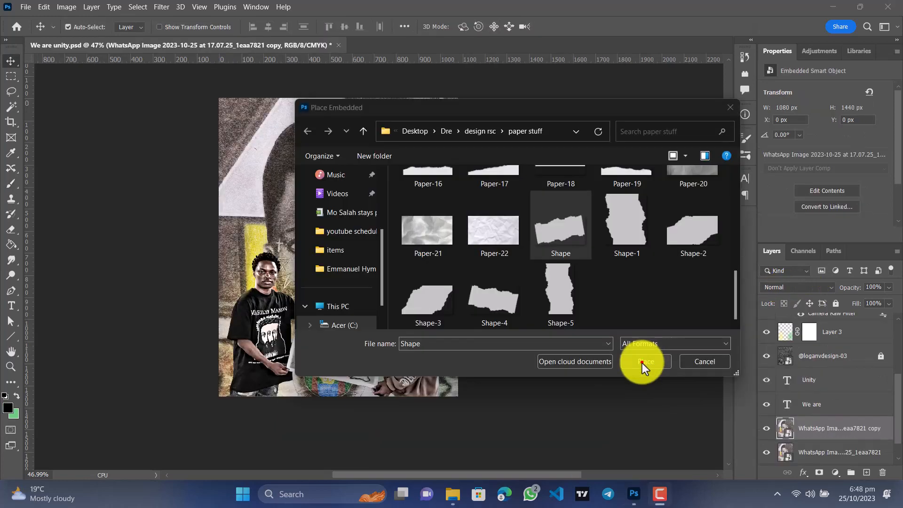
click(642, 363)
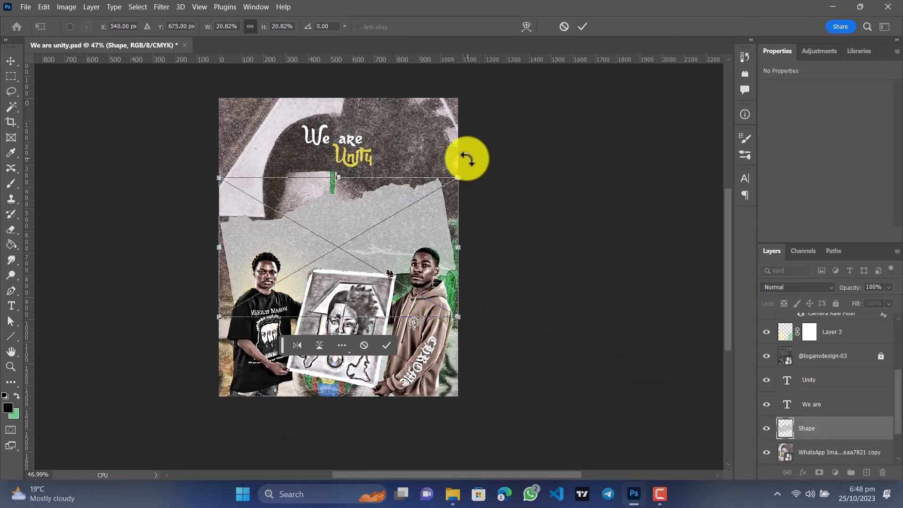
Step: Rotate the torn-paper shape upright to about 100° and enlarge it to about 30.7%
drag(467, 159, 428, 447)
scroll(447, 399, up, 2)
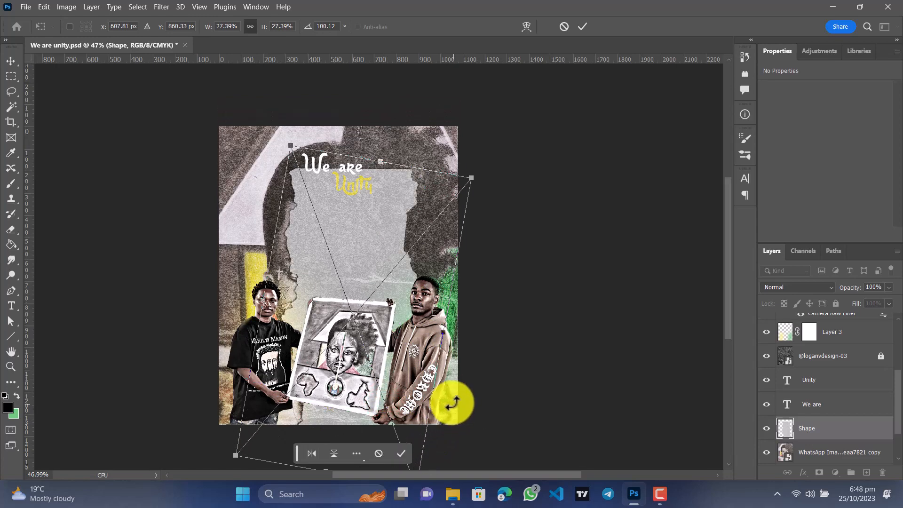
drag(380, 158, 397, 125)
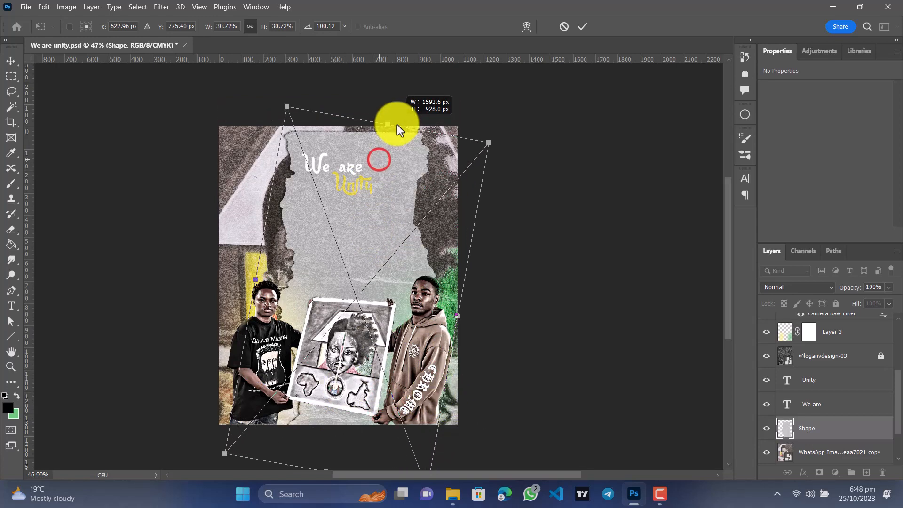
Step: Centre the torn-paper shape on the poster at X 540, Y 675 px, fine-tune its rotation to about 100.9° and commit the transform
drag(375, 225, 354, 200)
drag(381, 250, 391, 243)
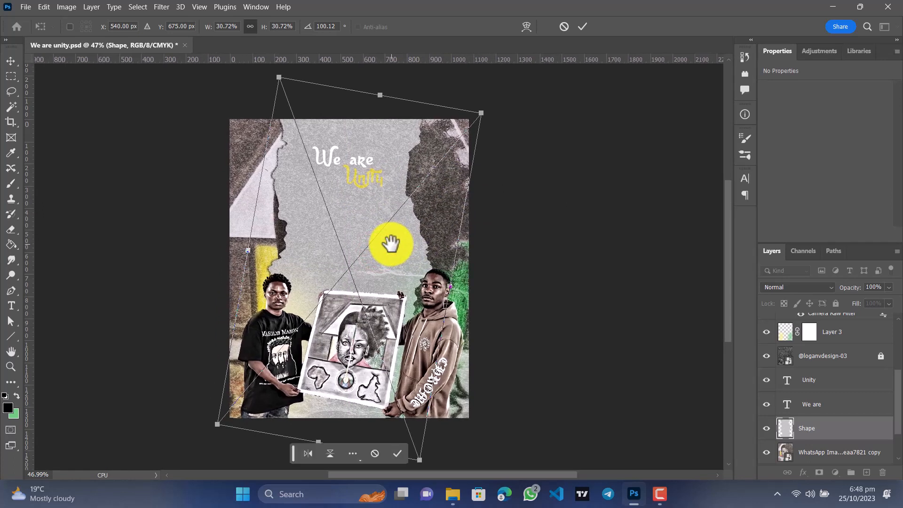
scroll(391, 243, down, 1)
drag(496, 97, 498, 101)
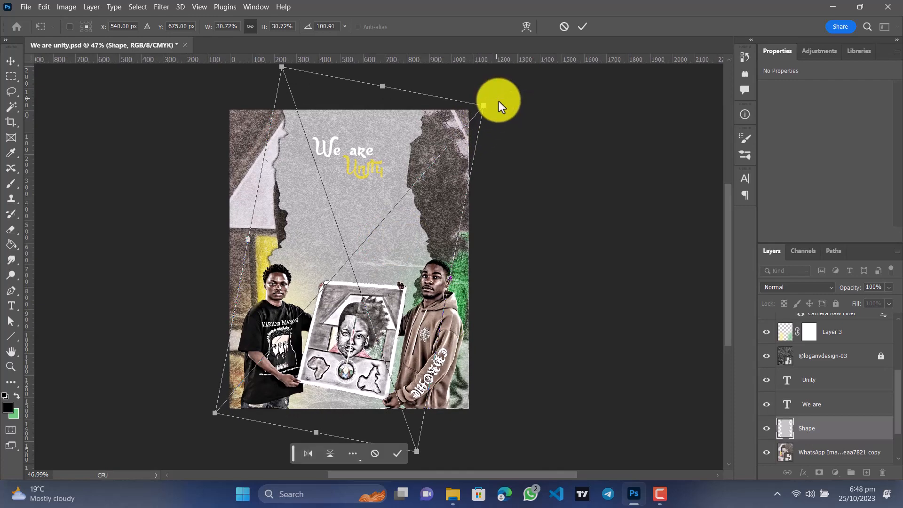
click(401, 449)
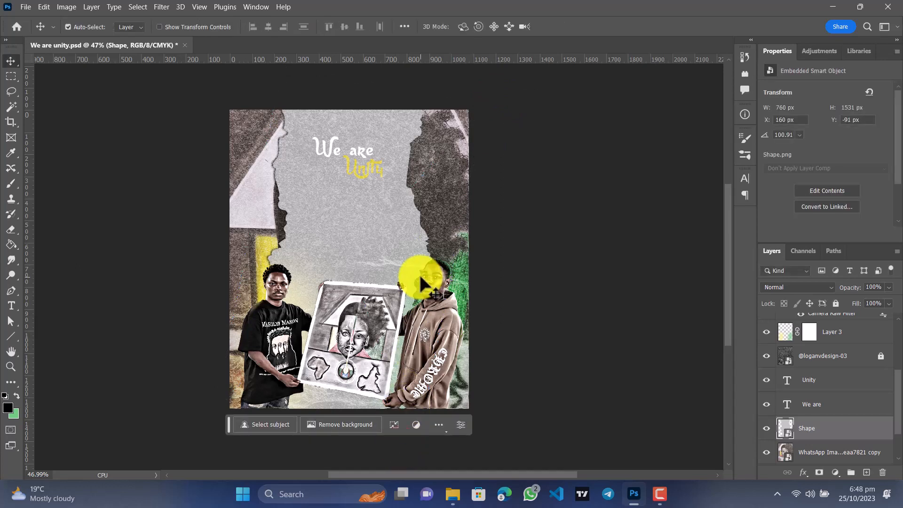
key(space)
mouse_move(417, 268)
mouse_down()
mouse_move(425, 267)
mouse_move(418, 265)
mouse_up()
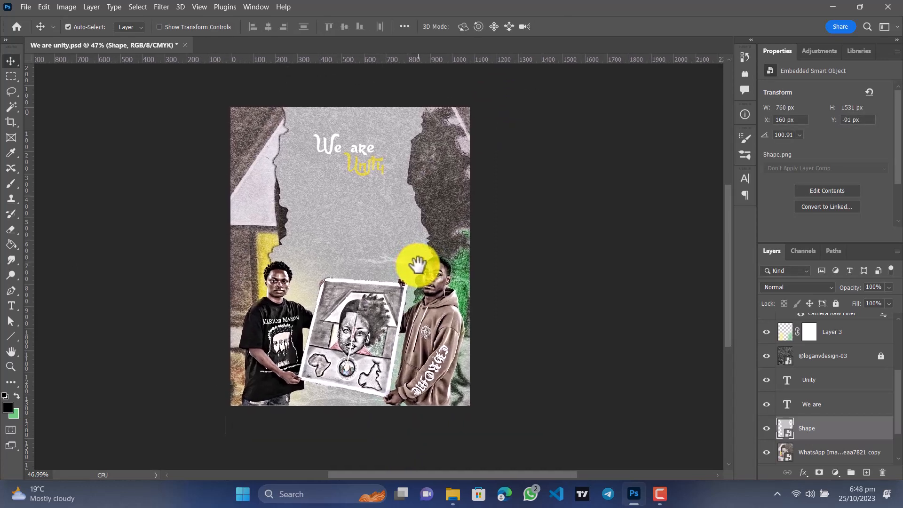
scroll(795, 379, down, 1)
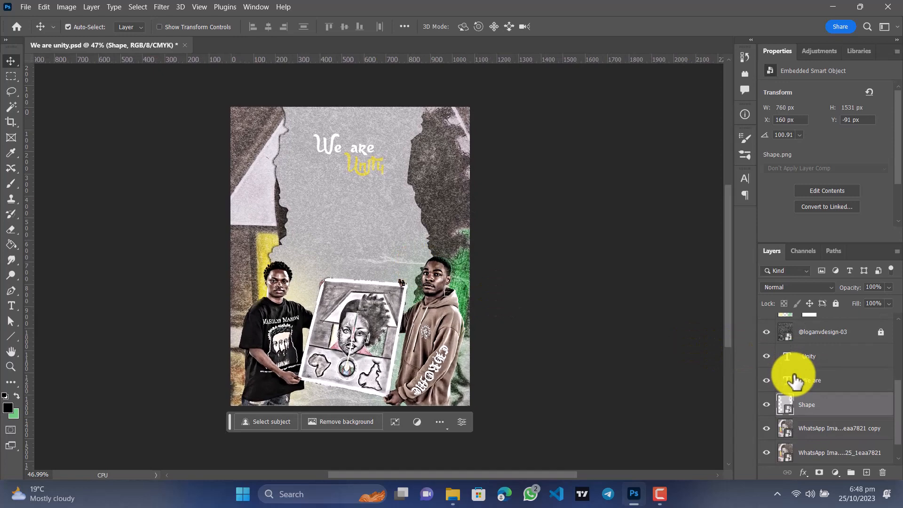
Step: Merge the torn-paper Shape layer with the WhatsApp image copy layer directly beneath it
scroll(802, 401, down, 1)
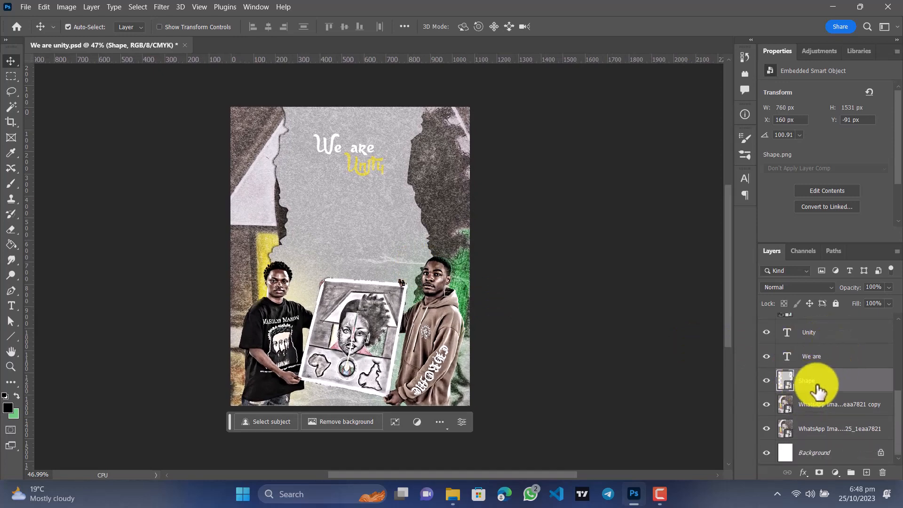
ctrl+click(847, 403)
right_click(841, 389)
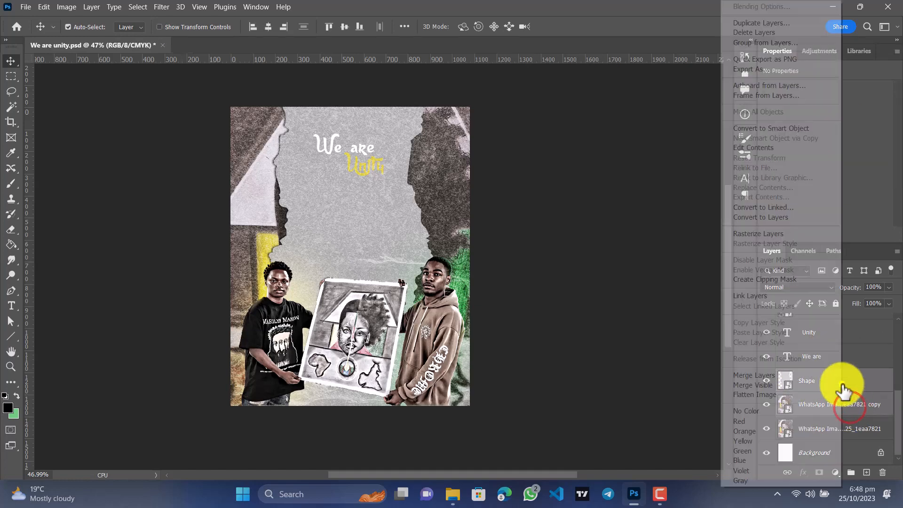
click(769, 375)
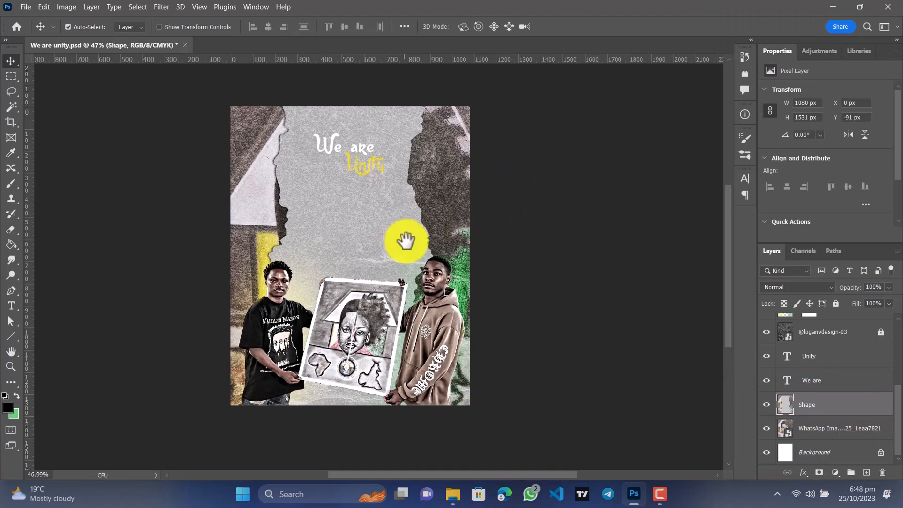
Step: Select the grey torn-paper area on the merged Shape layer with the Magic Wand at tolerance 32
drag(403, 242, 408, 239)
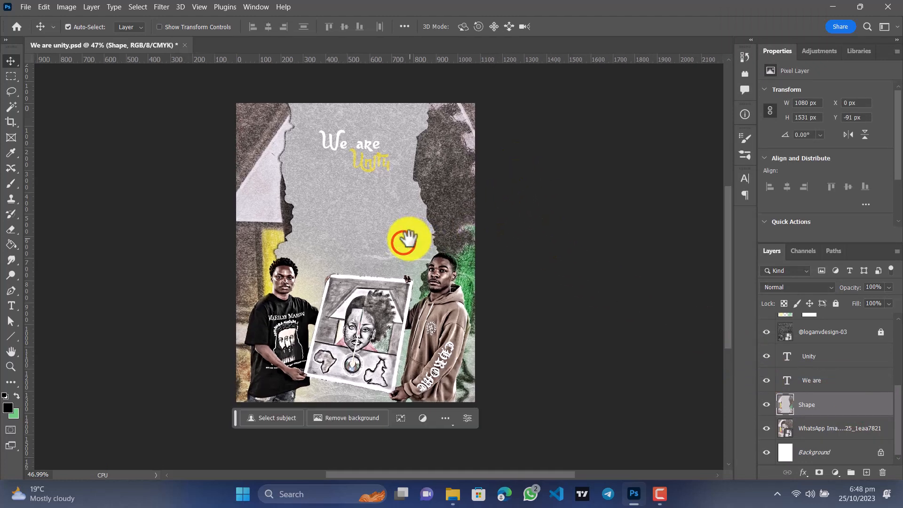
click(10, 111)
click(366, 198)
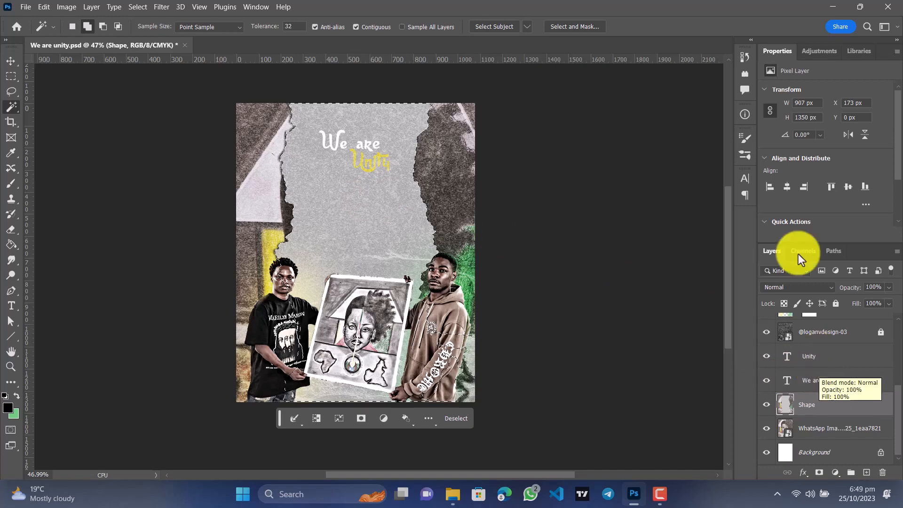
Step: Add a layer mask to the Shape layer from the torn-paper selection and invert it to cut out the middle
click(774, 35)
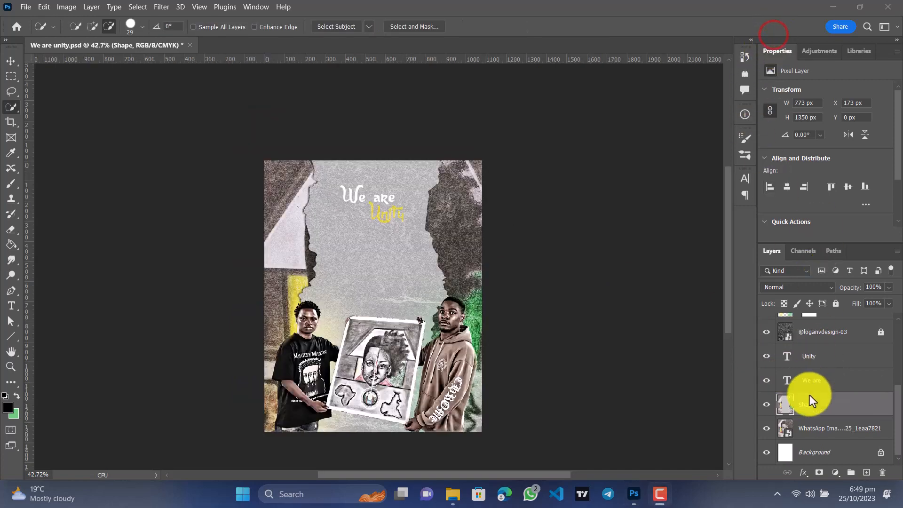
click(817, 402)
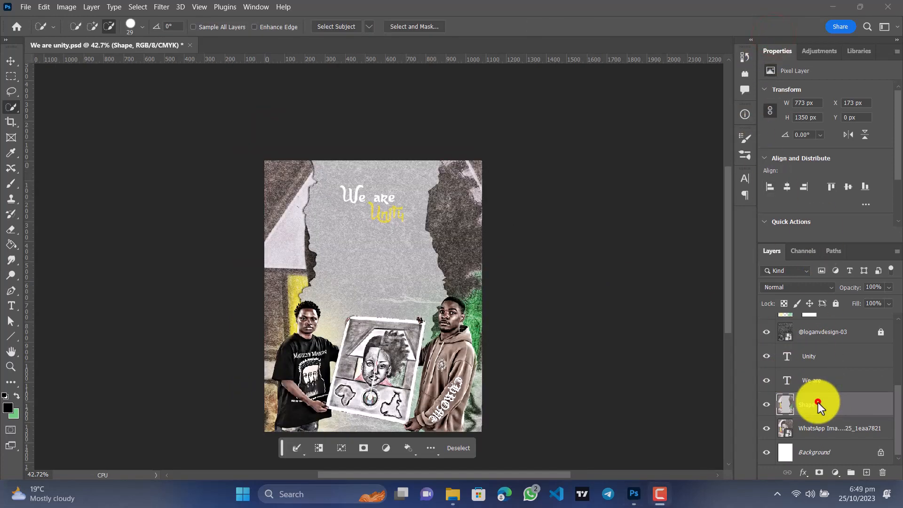
click(818, 472)
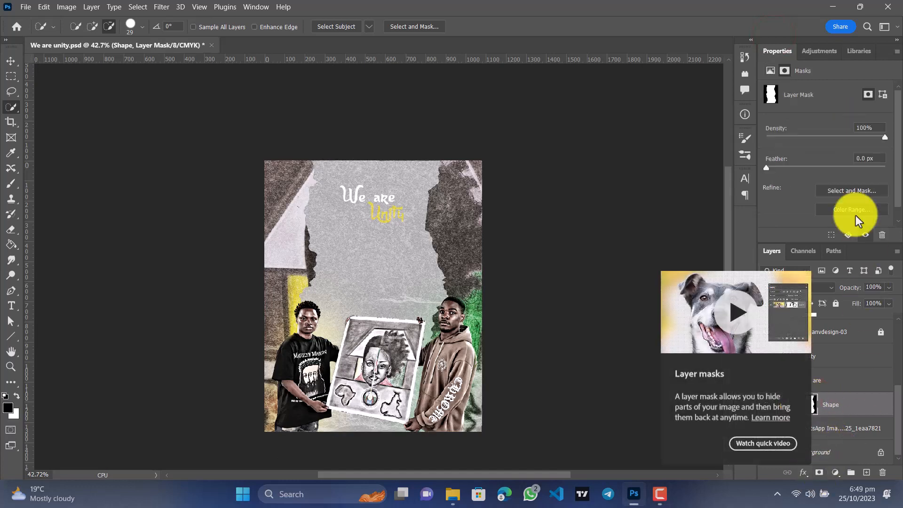
scroll(853, 193, down, 1)
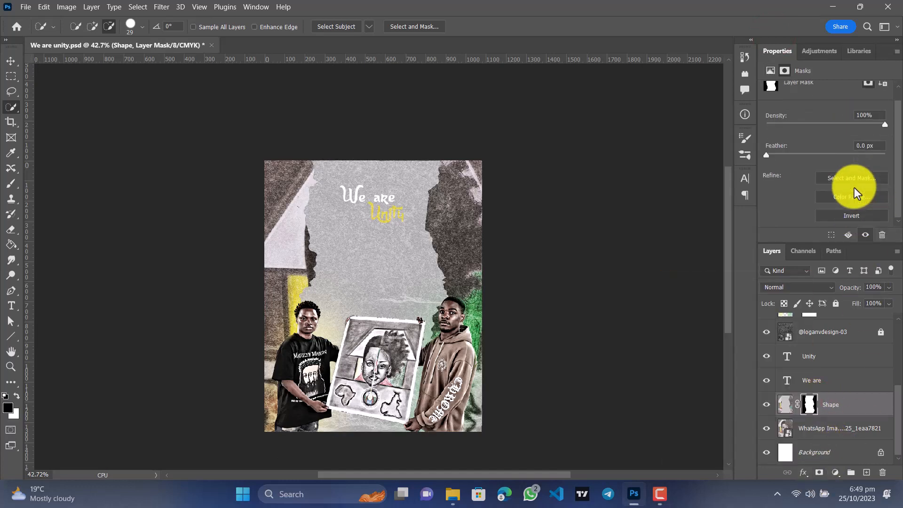
click(854, 216)
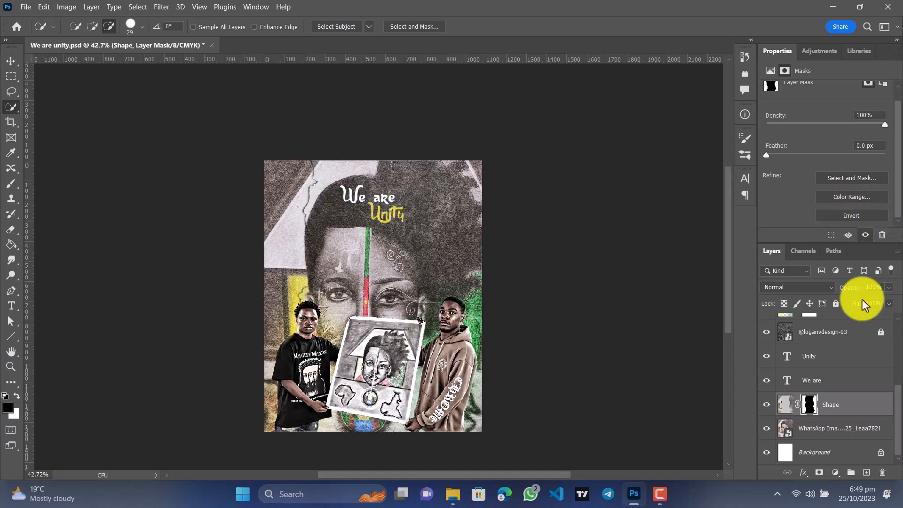
Step: Hide the remaining WhatsApp image layer and add a new empty layer between it and the Shape layer
click(767, 429)
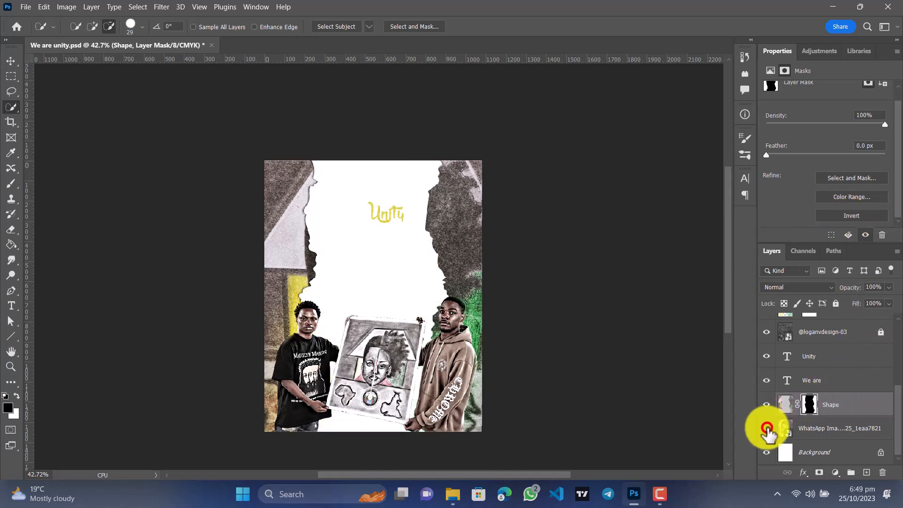
click(806, 428)
click(867, 473)
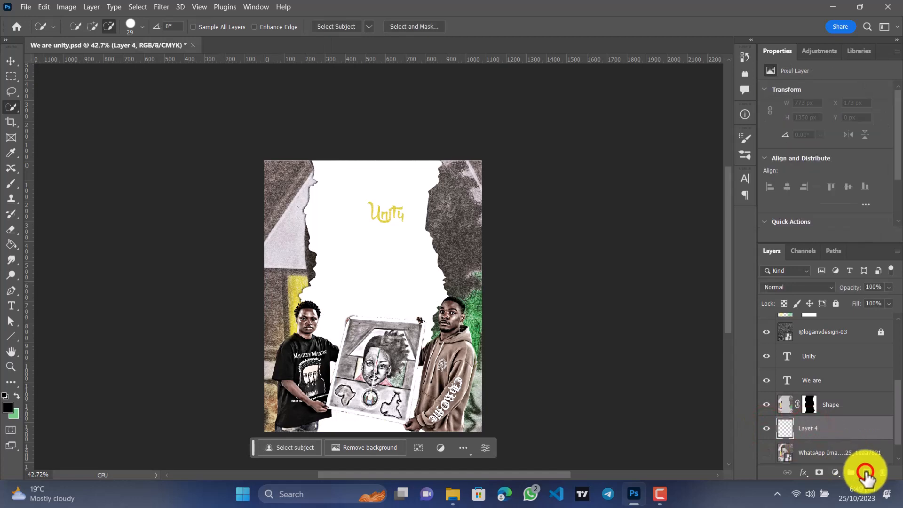
Step: Paint a soft black shadow on Layer 4 along both torn edges with the 111 px brush at 55% flow
click(11, 184)
scroll(306, 187, up, 4)
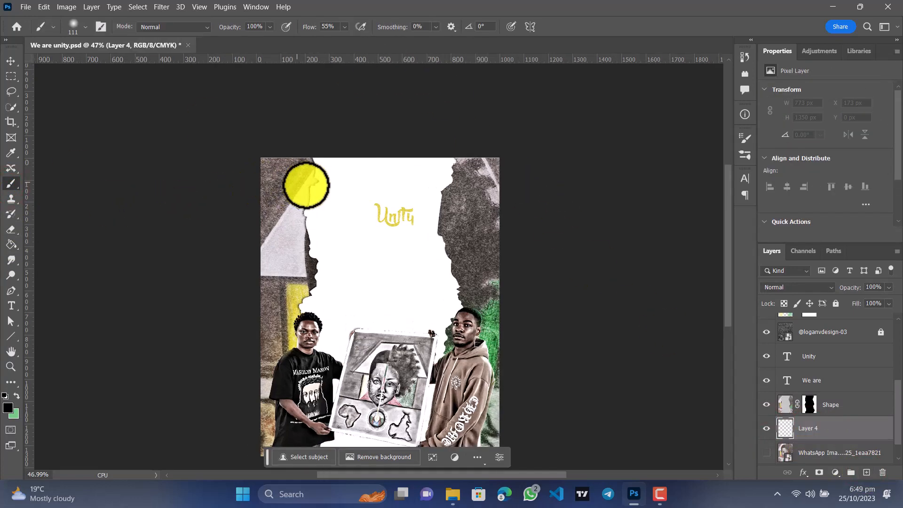
drag(308, 193, 309, 119)
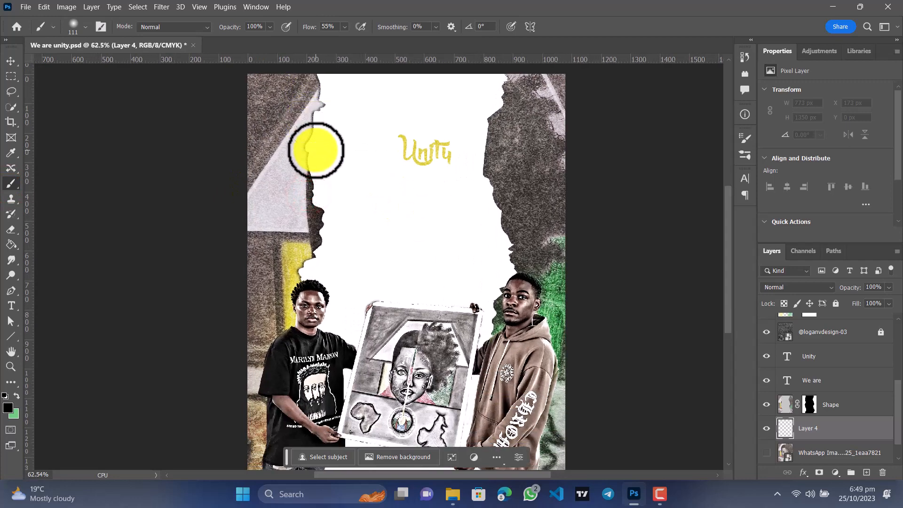
scroll(312, 151, down, 2)
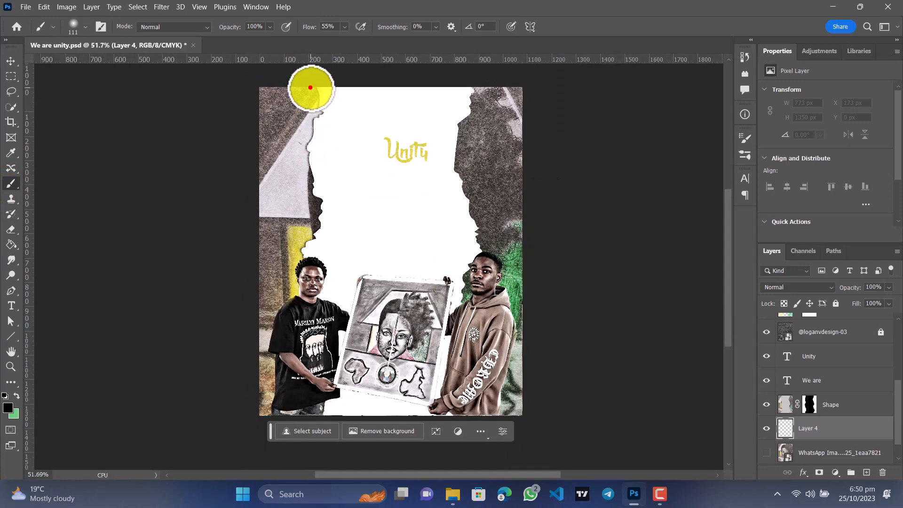
mouse_move(310, 87)
mouse_down()
mouse_move(315, 106)
mouse_move(301, 140)
mouse_move(315, 221)
mouse_move(295, 275)
mouse_up()
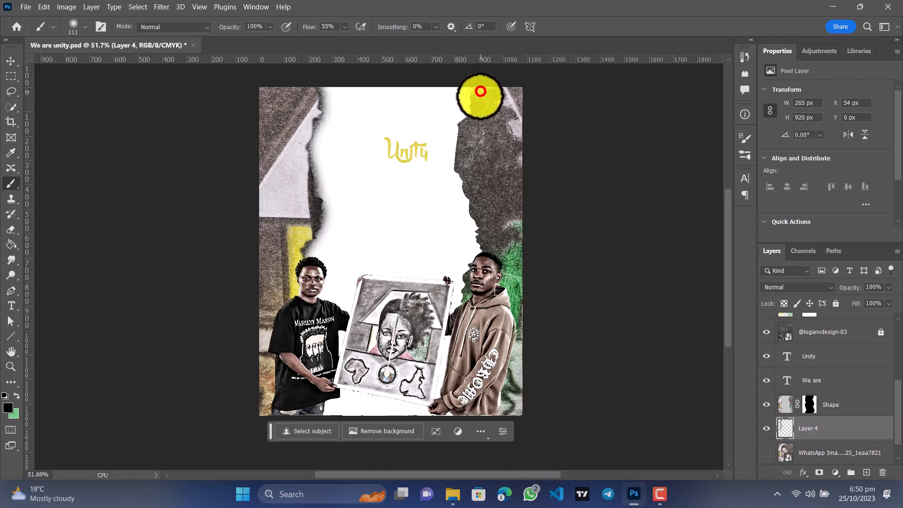
drag(480, 91, 468, 132)
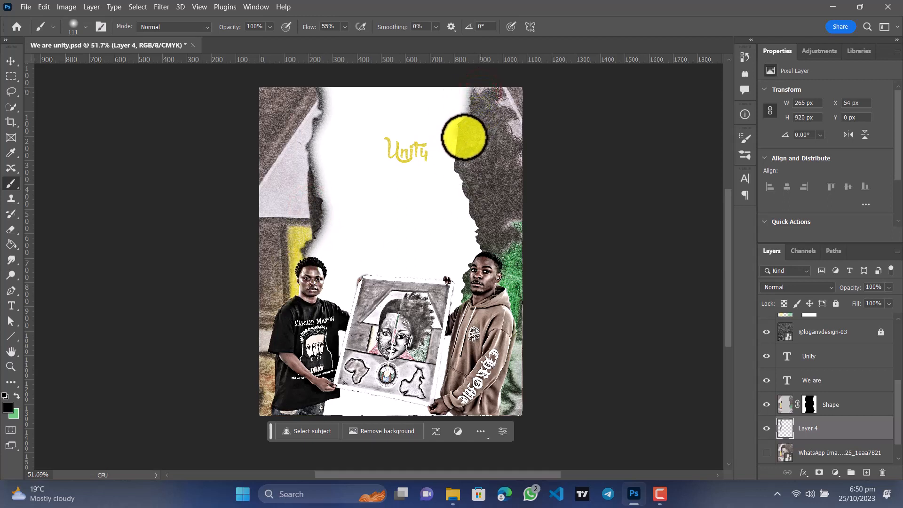
drag(463, 172, 470, 182)
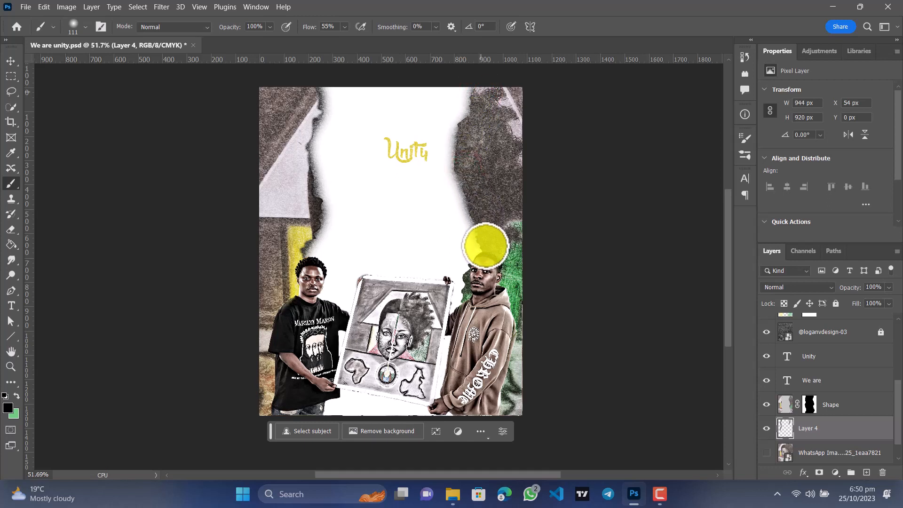
drag(487, 268, 471, 306)
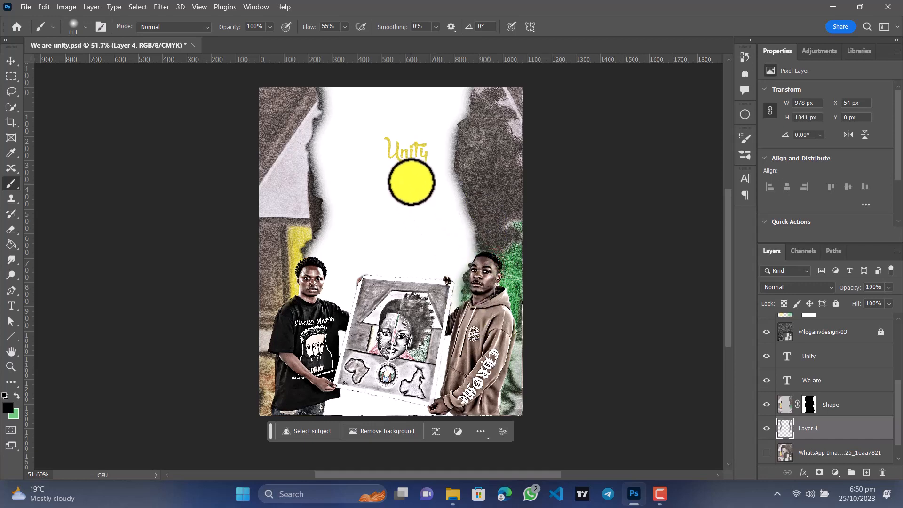
Step: Show the WhatsApp image layer again beneath the painted shadow
drag(410, 180, 427, 218)
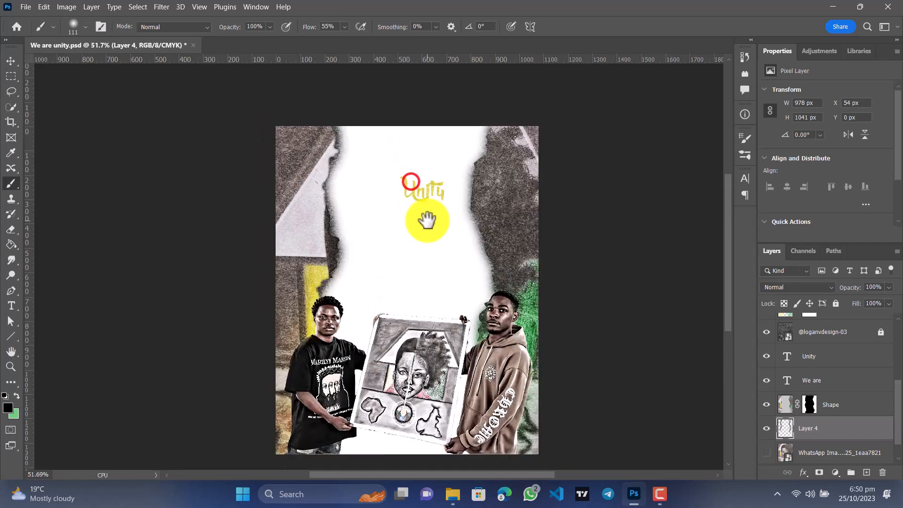
click(767, 453)
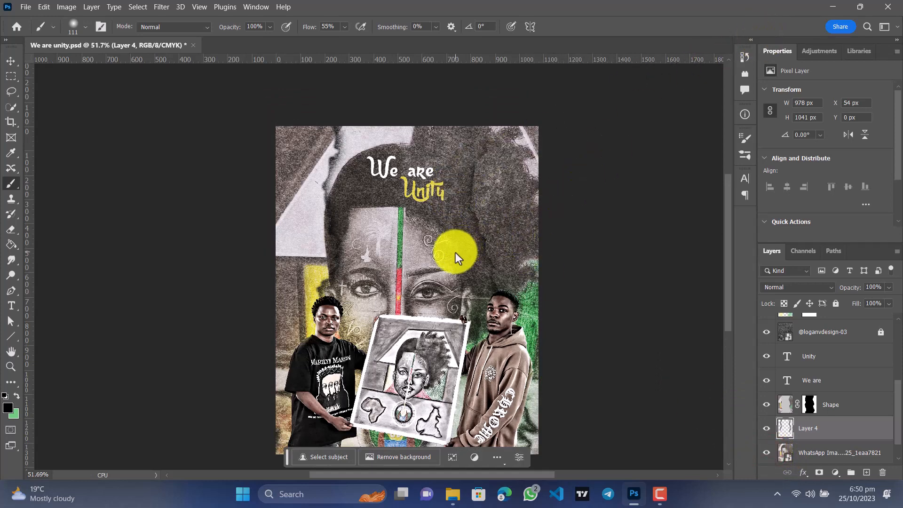
drag(456, 252, 456, 228)
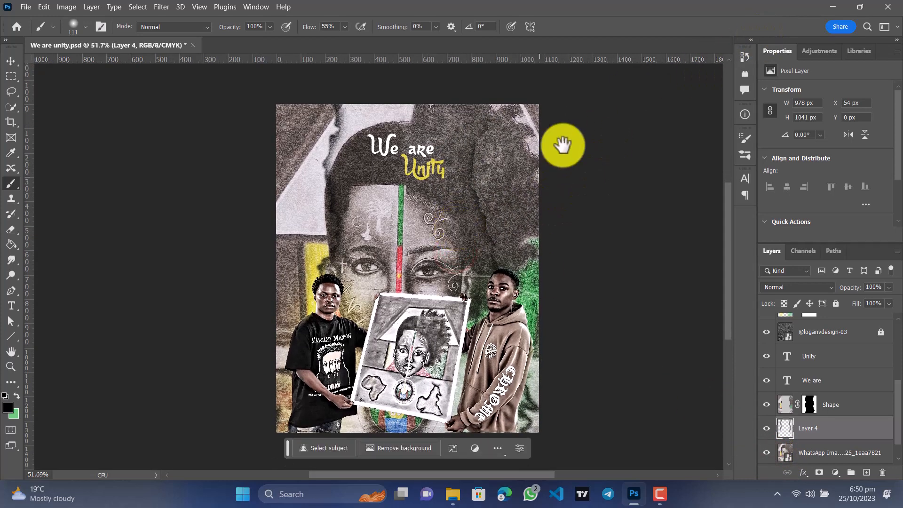
Step: Set the foreground colour to light yellow e7ddb0, sampled from the yellow area beside the man in the black T-shirt
click(775, 37)
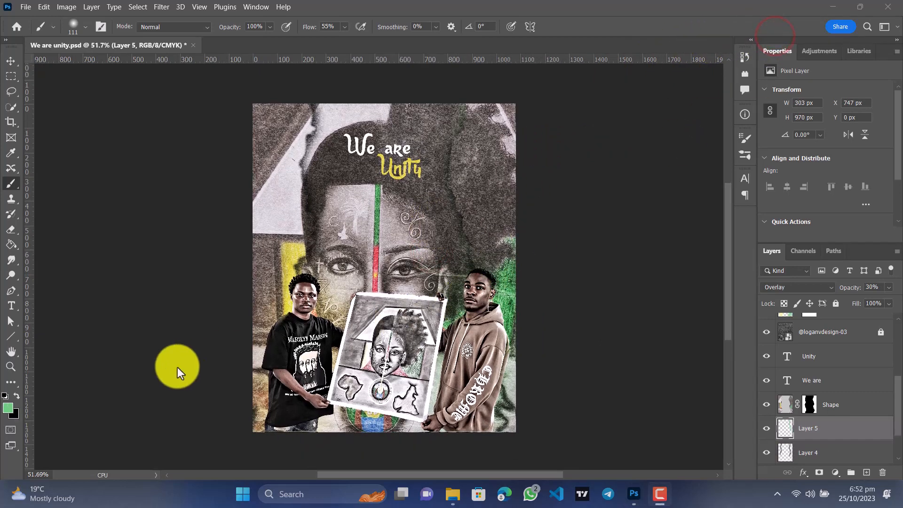
click(8, 409)
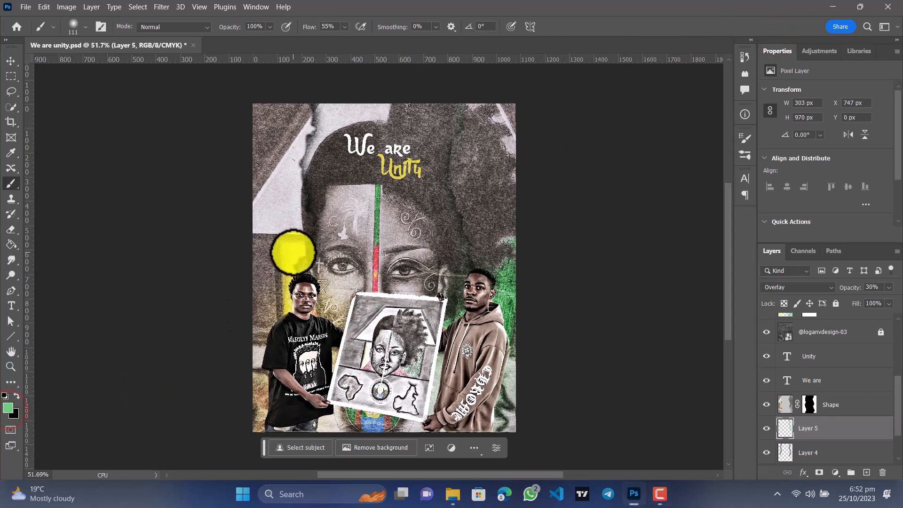
click(9, 408)
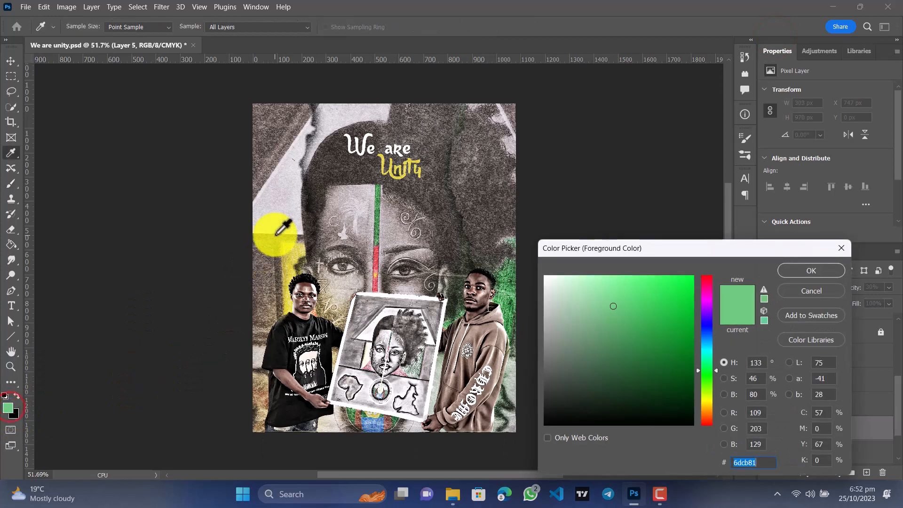
click(292, 255)
click(813, 270)
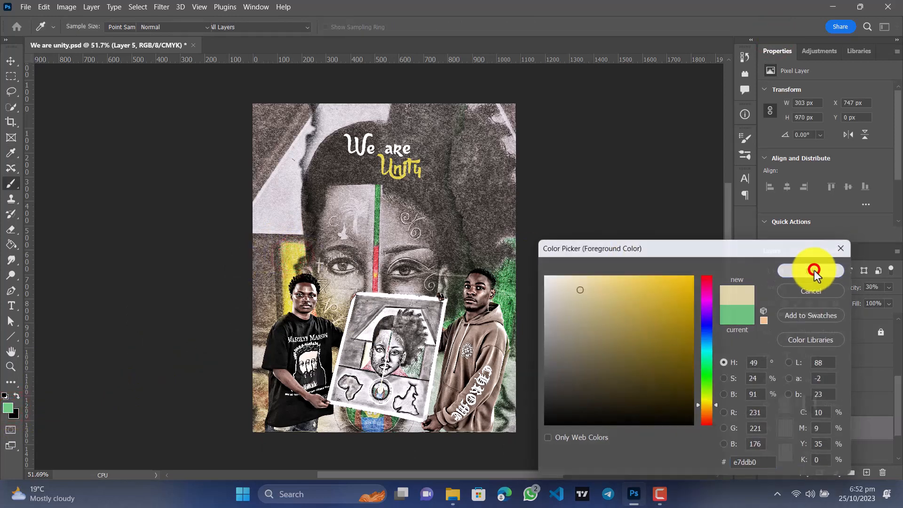
Step: Paint the light yellow along the left torn edge on Layer 5 with the 111 px brush and raise the layer's opacity to 88%
key(b)
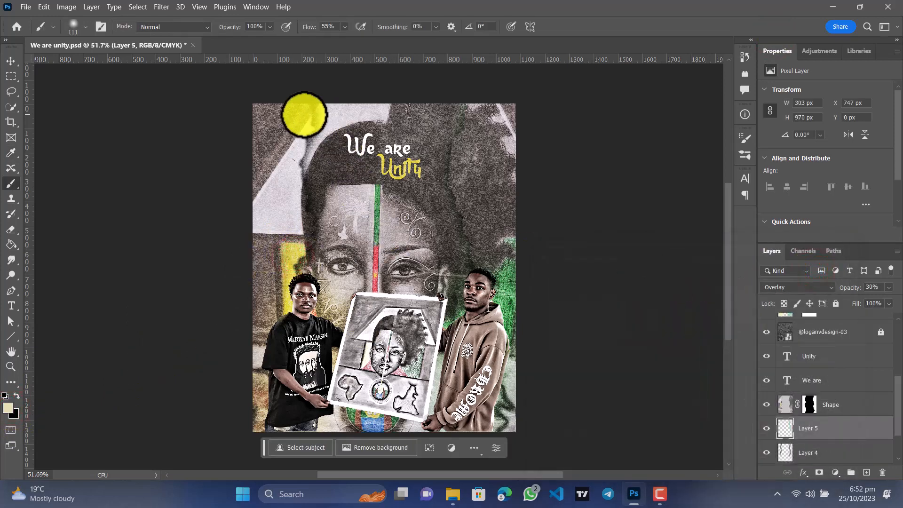
drag(305, 106, 300, 156)
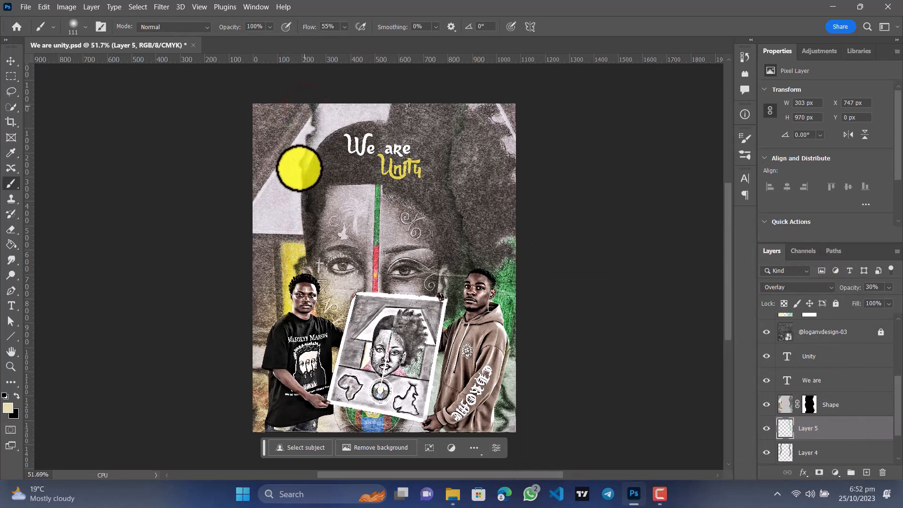
mouse_move(299, 168)
mouse_down()
mouse_move(315, 232)
mouse_move(302, 272)
mouse_up()
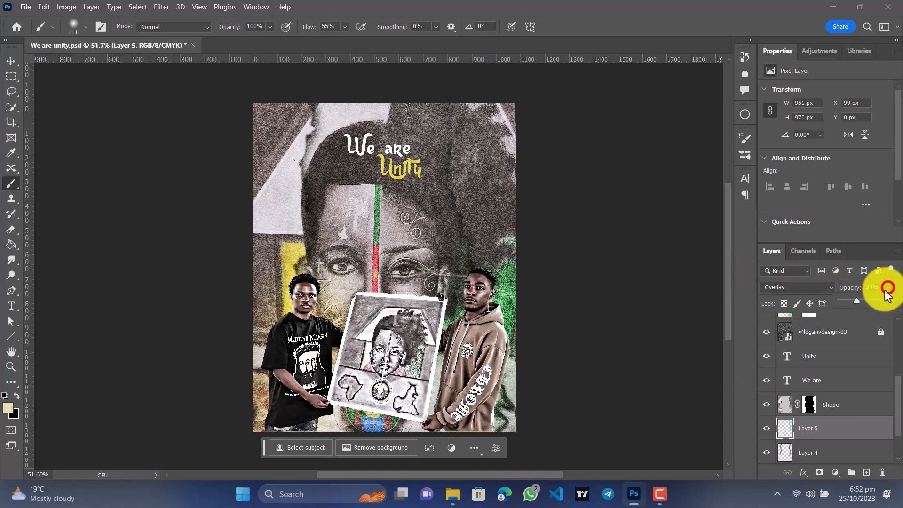
drag(862, 301, 879, 301)
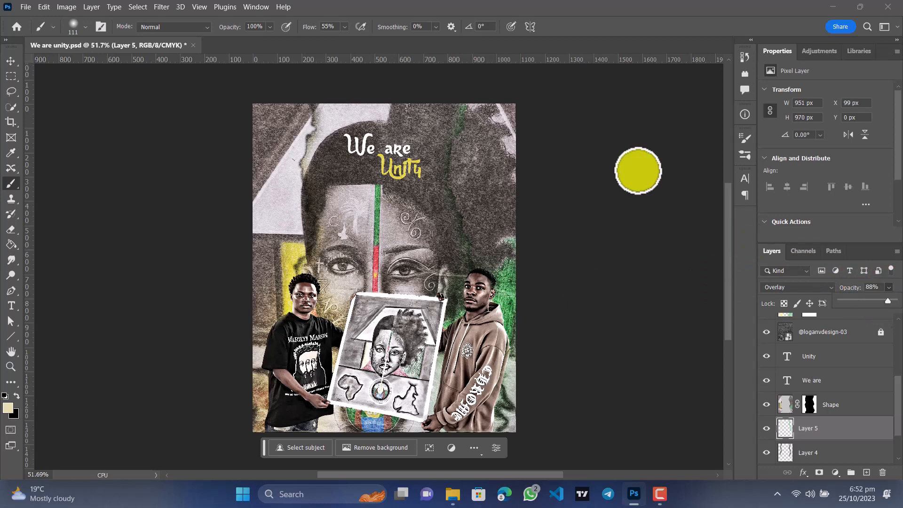
Step: Add a layer mask to Layer 5 and paint it black along both torn edges to trim the coloured glow
click(819, 472)
key(d)
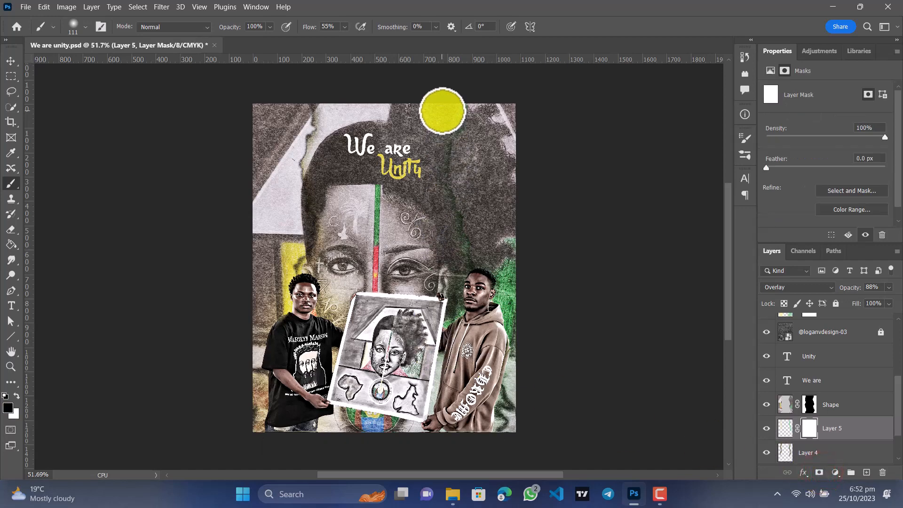
mouse_move(448, 105)
mouse_down()
mouse_move(451, 124)
mouse_move(458, 99)
mouse_up()
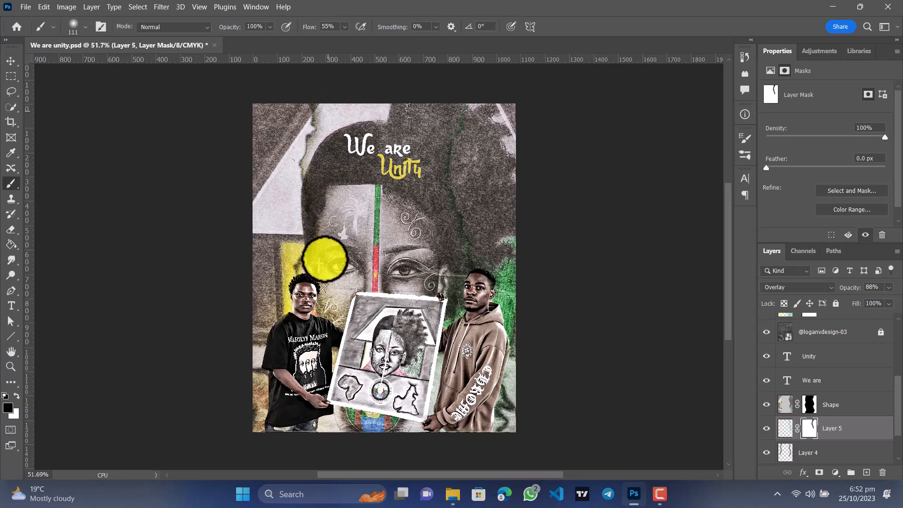
mouse_move(314, 268)
mouse_down()
mouse_move(324, 260)
mouse_move(315, 272)
mouse_move(321, 288)
mouse_up()
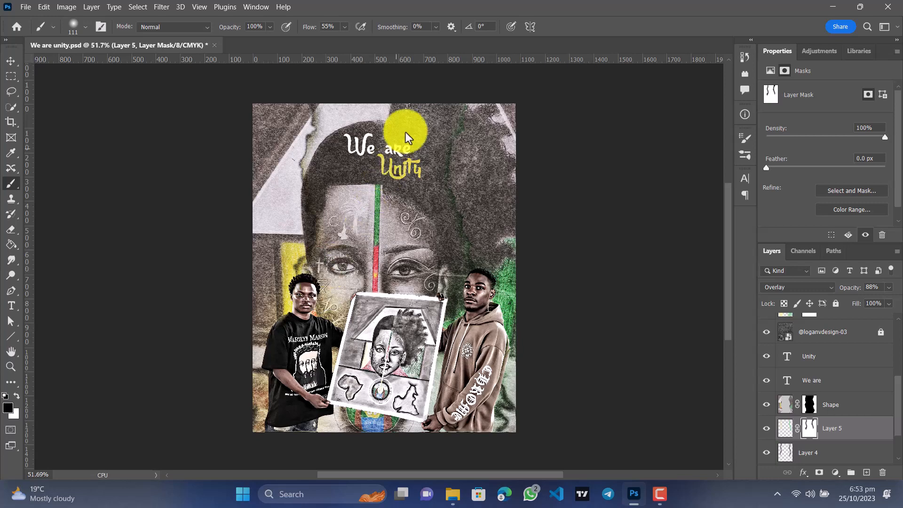